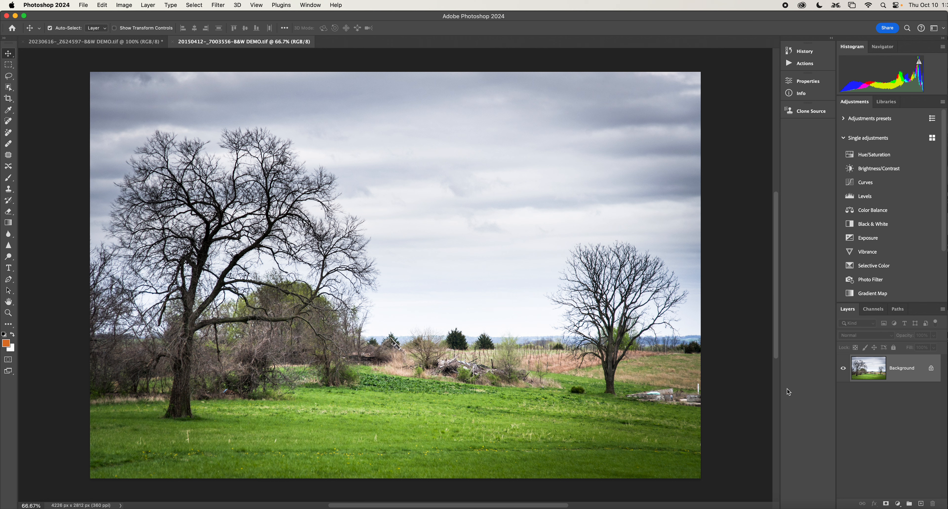
Start saving the image under a new name, prefixing the file name with the photographer's last name and first initial plus a hyphen.
{"action": "left_click", "coordinate": [82, 5]}
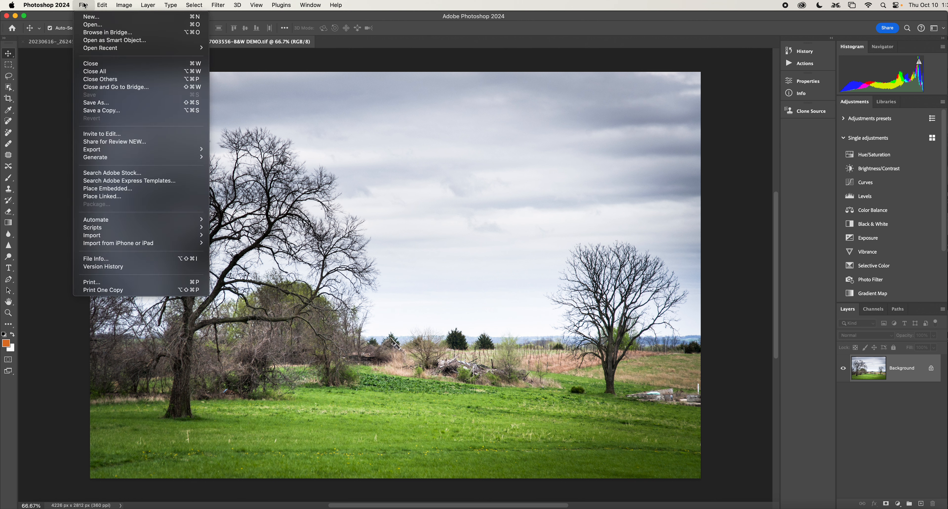
{"action": "left_click", "coordinate": [139, 102]}
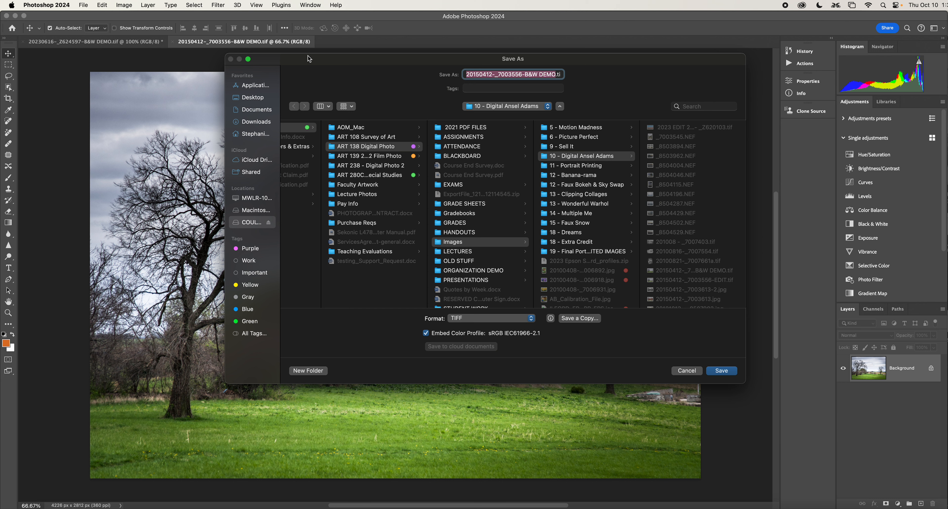
{"action": "key", "text": "Left"}
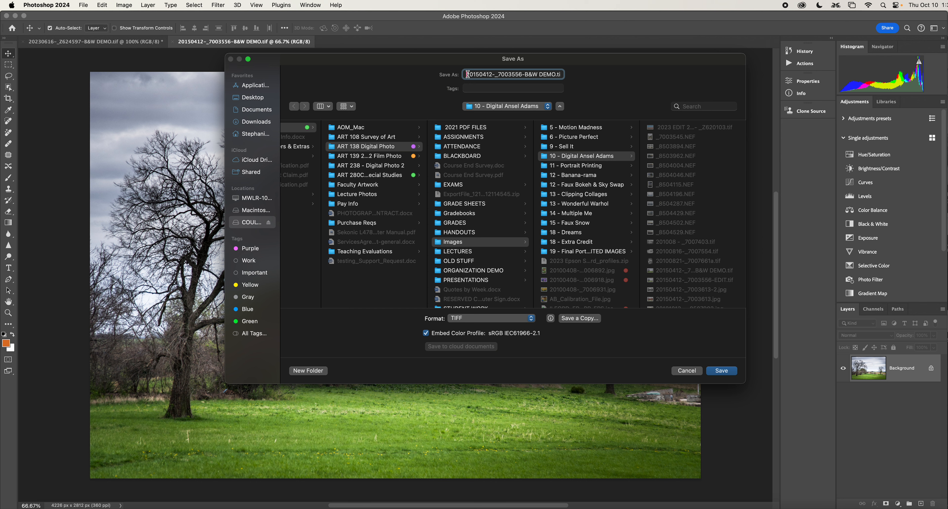
{"action": "triple_click", "coordinate": [487, 73]}
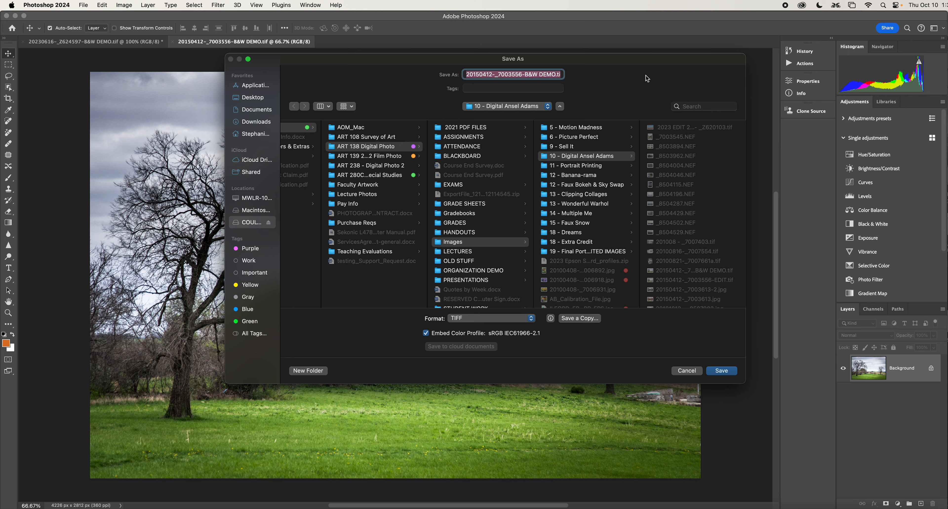
{"action": "key", "text": "Left"}
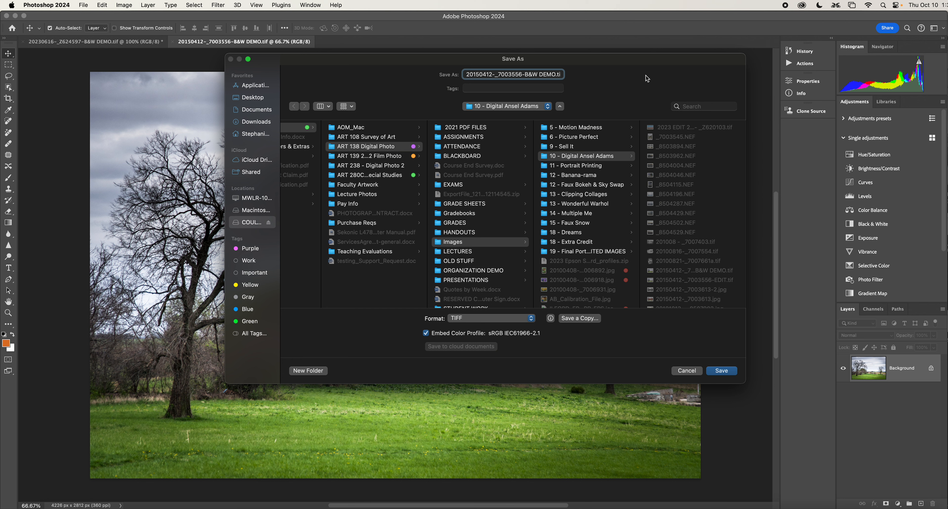
{"action": "type", "text": "CoulterS -"}
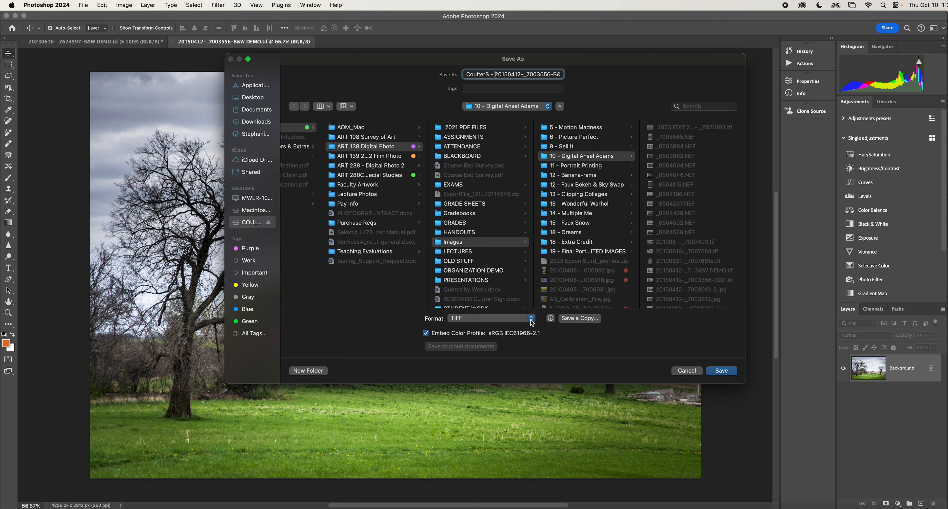
Save the renamed file in TIFF format with no image compression, interleaved pixel order and IBM PC byte order.
{"action": "left_click", "coordinate": [512, 320]}
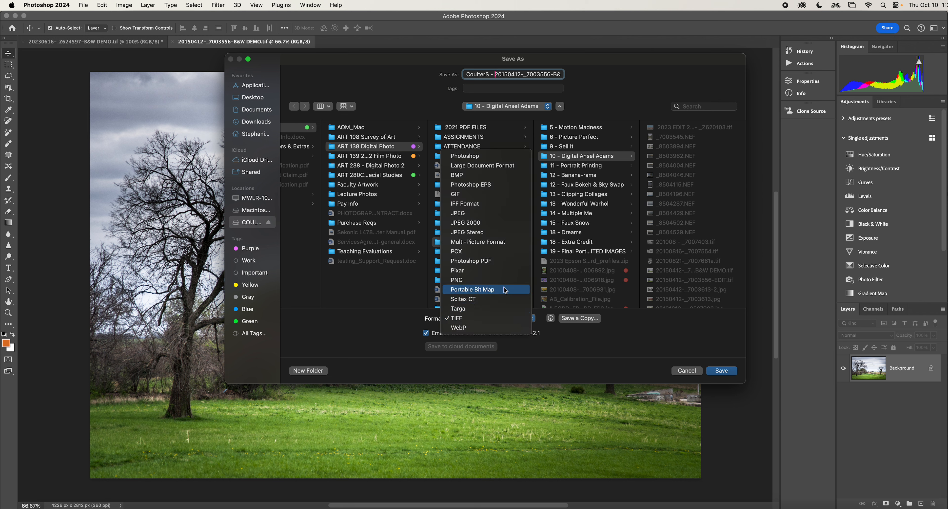
{"action": "left_click", "coordinate": [490, 157]}
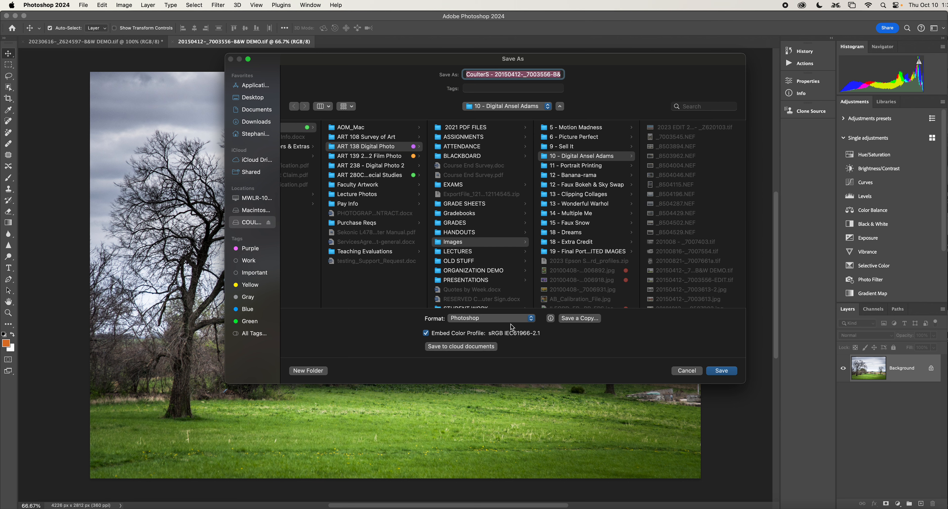
{"action": "left_click", "coordinate": [522, 320]}
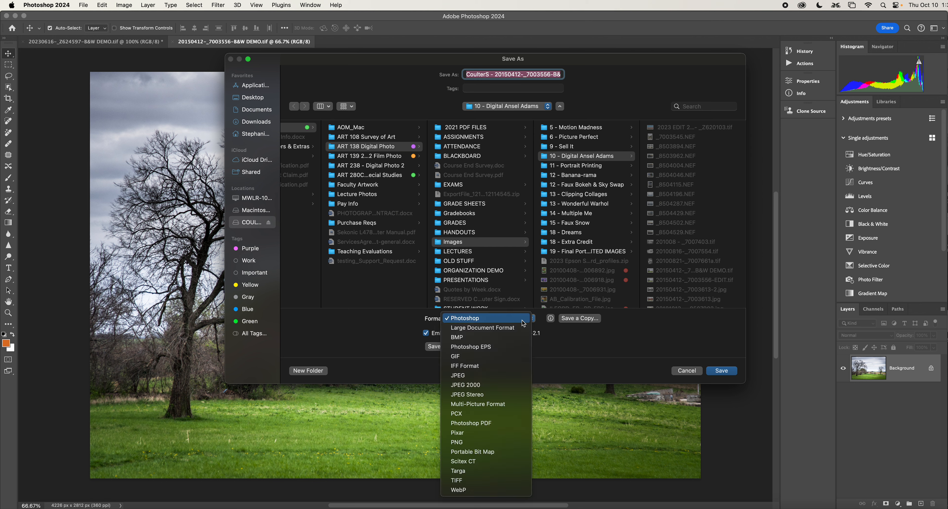
{"action": "left_click", "coordinate": [502, 481]}
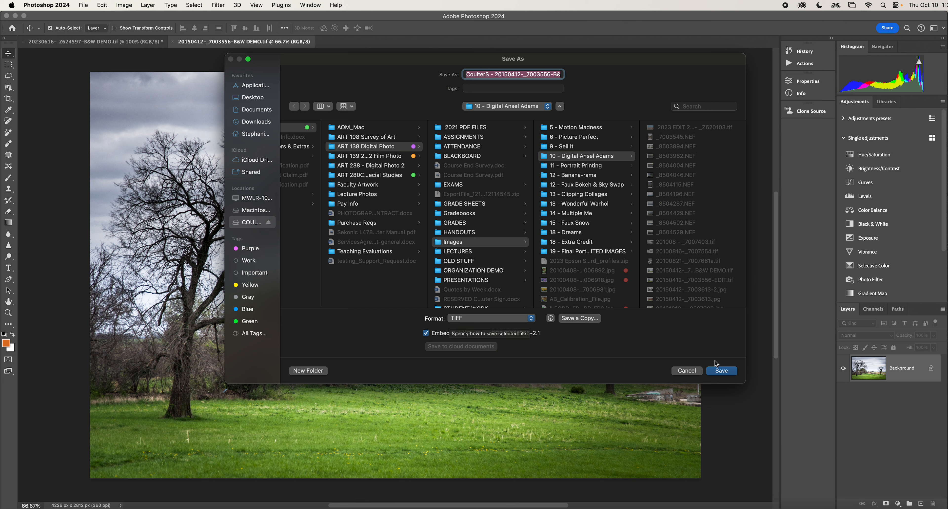
{"action": "left_click", "coordinate": [722, 371]}
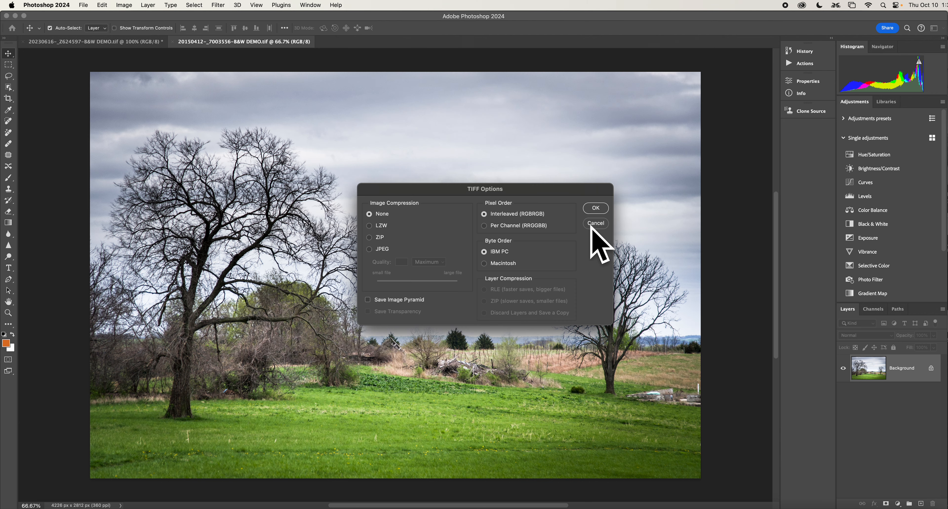
{"action": "left_click", "coordinate": [592, 209]}
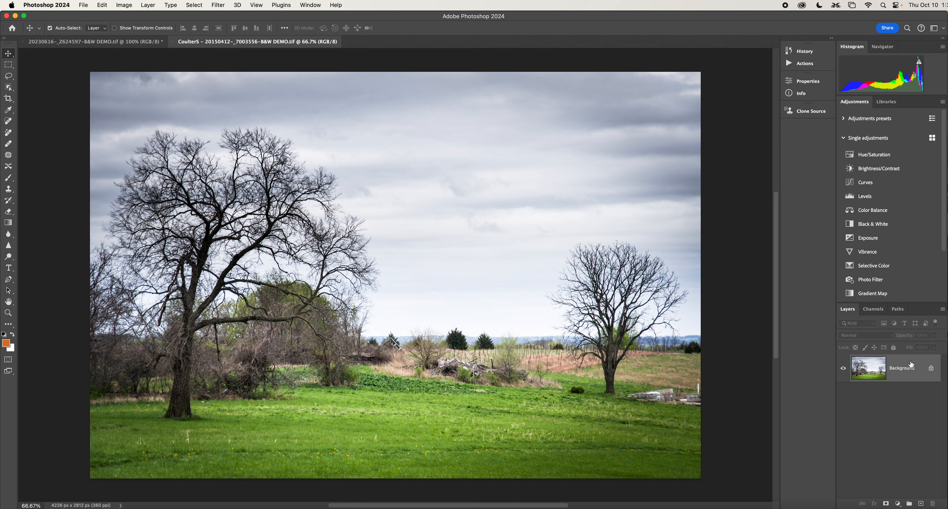
Duplicate the Background layer within the same document, keeping the name Background copy.
{"action": "left_click", "coordinate": [901, 362]}
{"action": "mouse_move", "coordinate": [901, 361]}
{"action": "left_mouse_down"}
{"action": "mouse_move", "coordinate": [922, 502]}
{"action": "mouse_move", "coordinate": [923, 429]}
{"action": "mouse_move", "coordinate": [903, 360]}
{"action": "left_mouse_up"}
{"action": "right_click", "coordinate": [898, 356]}
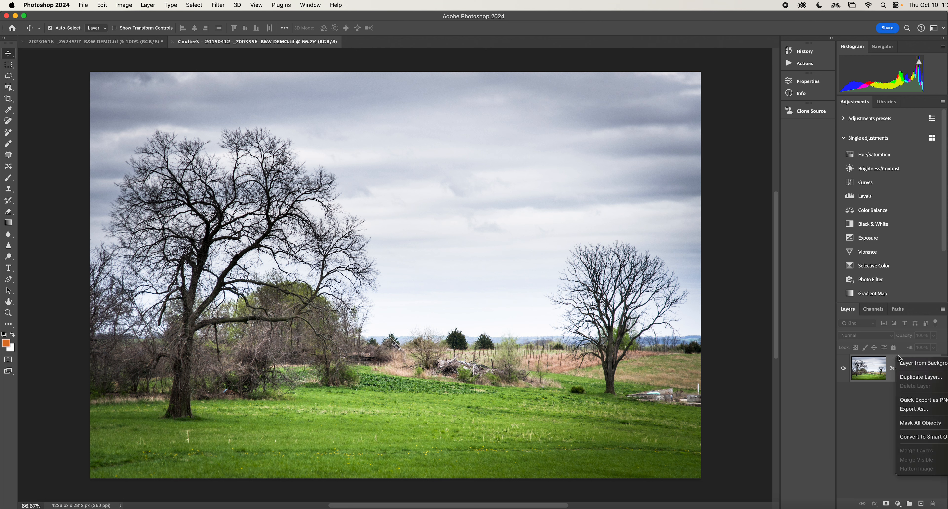
{"action": "left_click", "coordinate": [921, 377]}
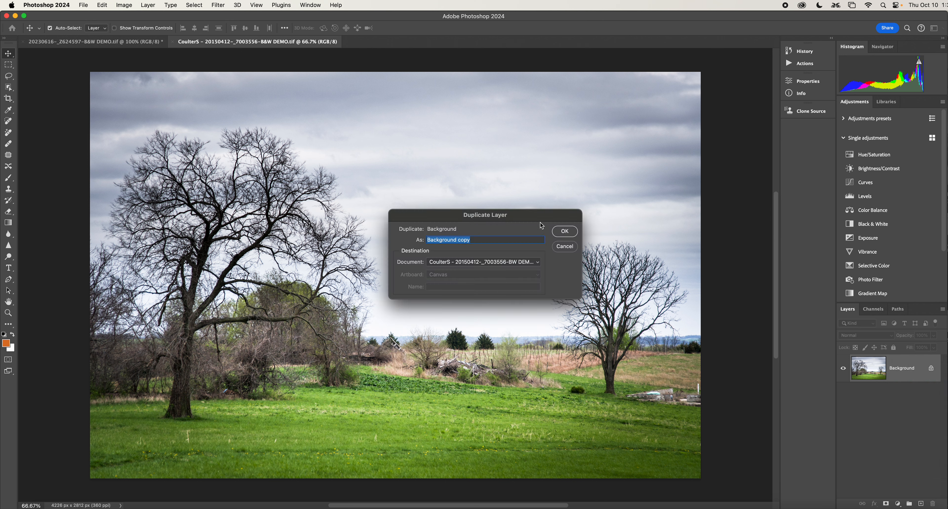
{"action": "left_click", "coordinate": [562, 232]}
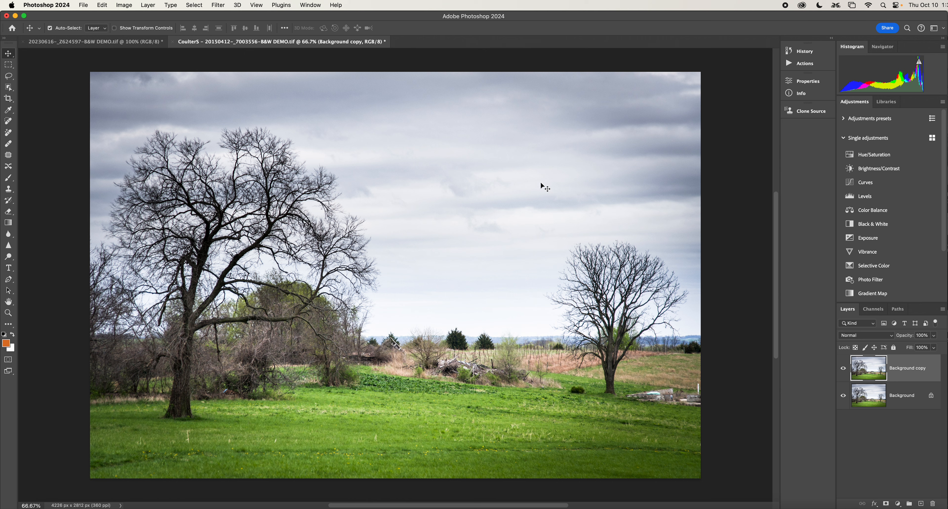
{"action": "left_click", "coordinate": [153, 8]}
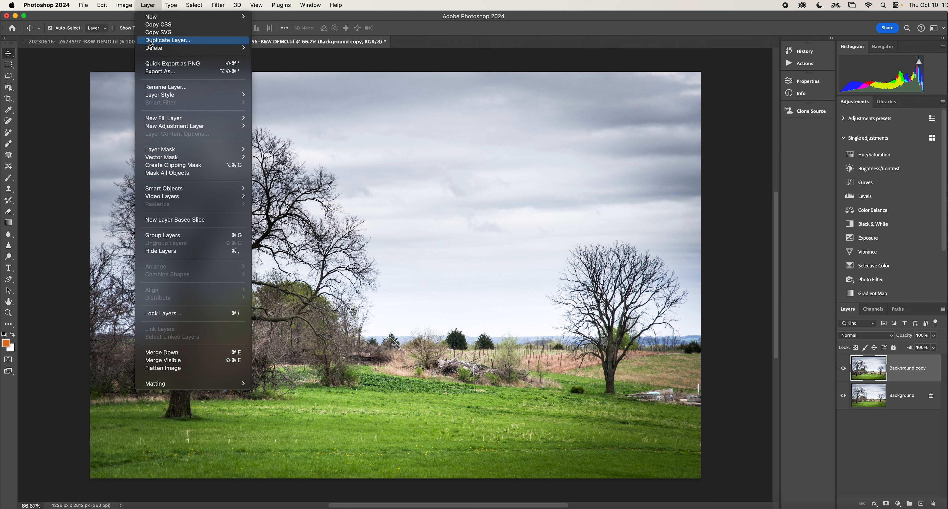
{"action": "left_click", "coordinate": [900, 432]}
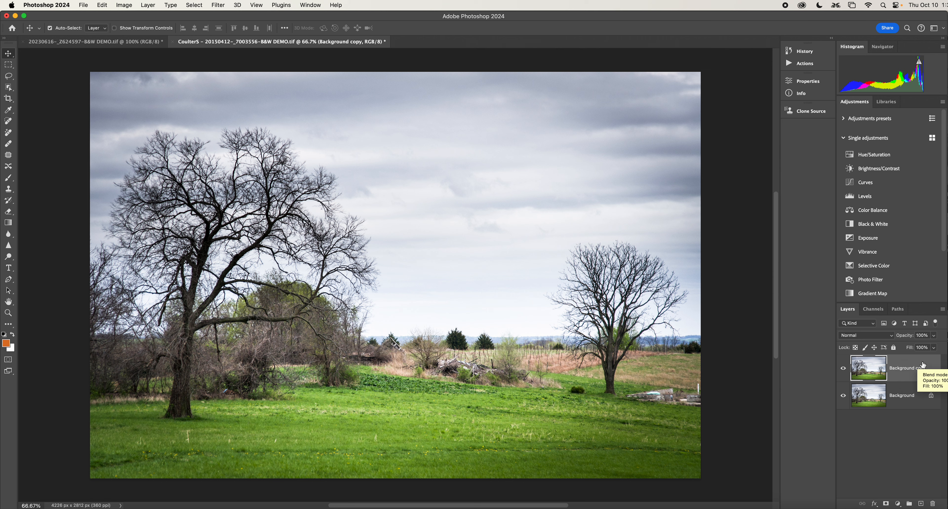
{"action": "right_click", "coordinate": [904, 361]}
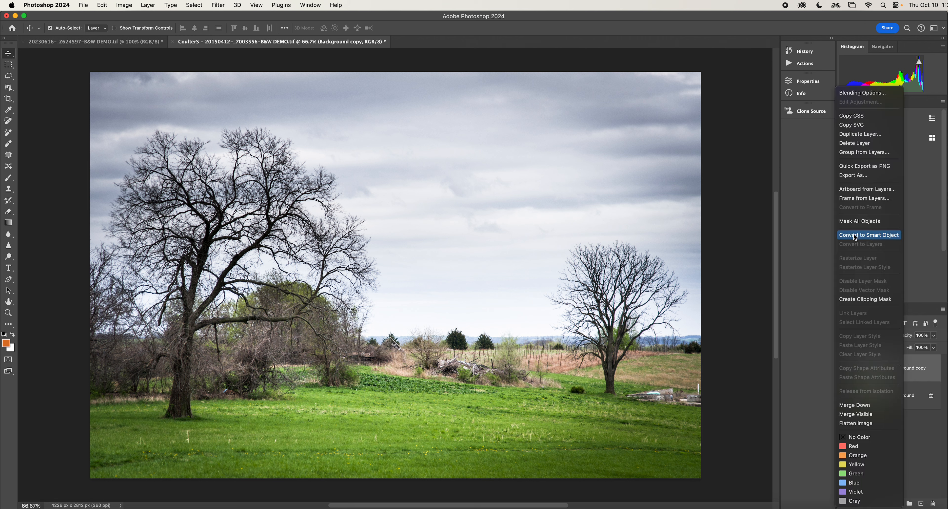
{"action": "left_click", "coordinate": [924, 357]}
{"action": "right_click", "coordinate": [922, 358]}
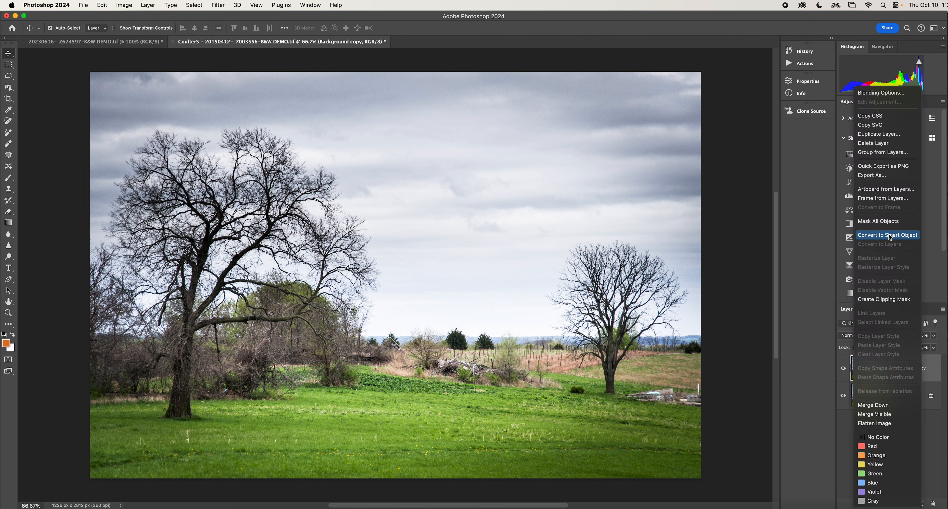
{"action": "left_click", "coordinate": [803, 374]}
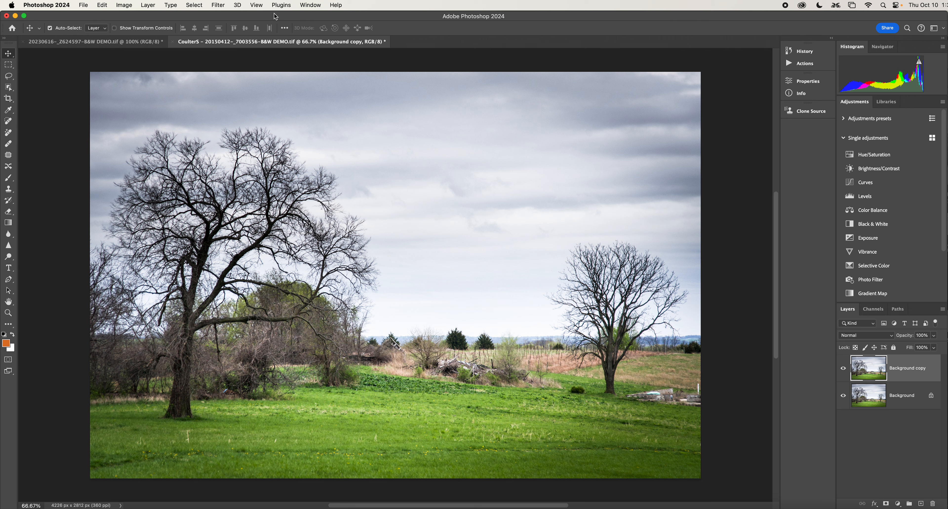
Convert the Background copy layer to a smart object for re-editable smart filters.
{"action": "left_click", "coordinate": [219, 6]}
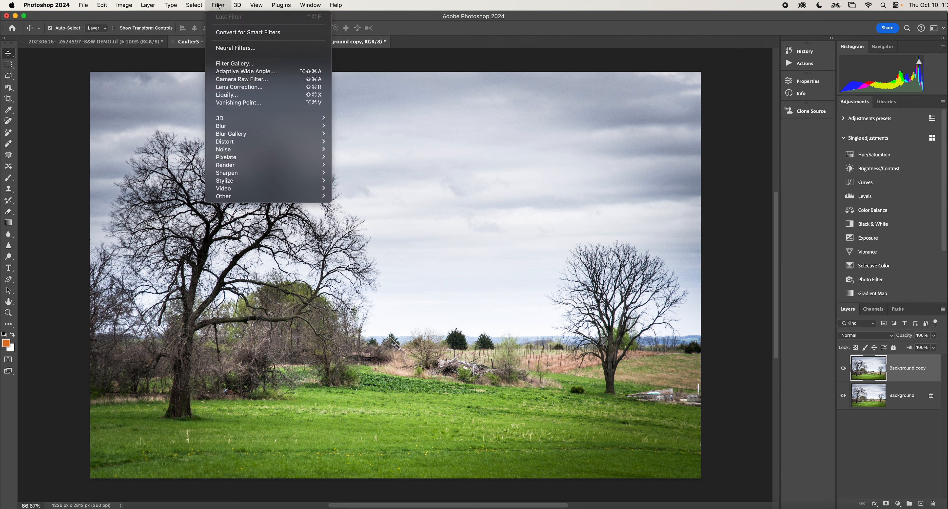
{"action": "left_click", "coordinate": [226, 34]}
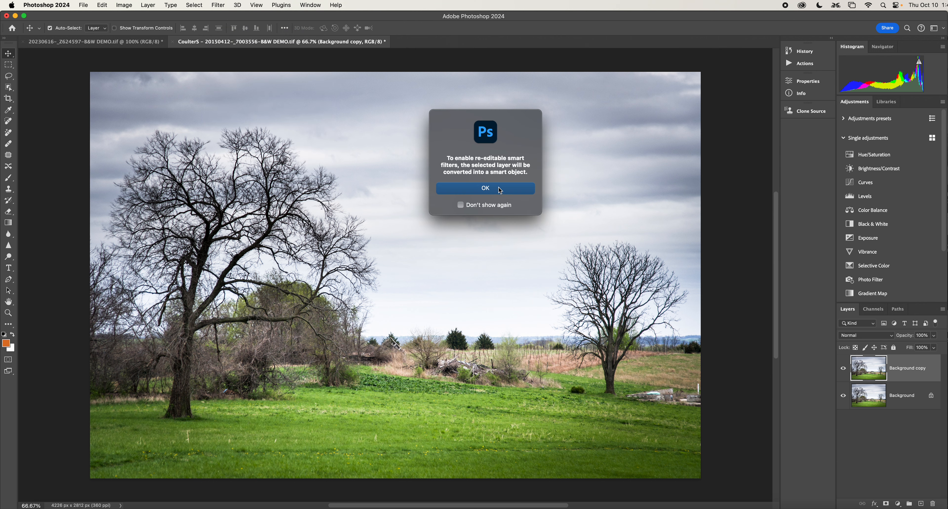
{"action": "left_click", "coordinate": [501, 192]}
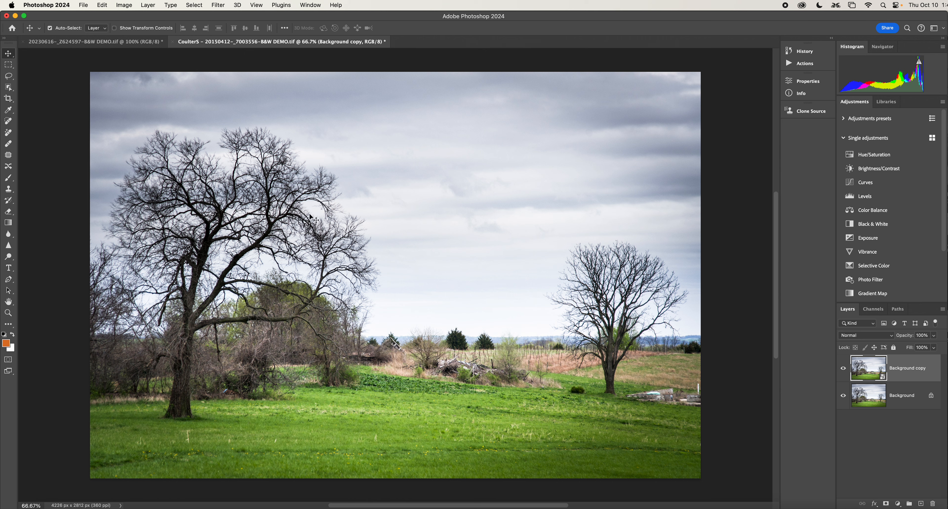
Open the Background copy layer in the Camera Raw filter and set the white balance Temperature to +10.
{"action": "left_click", "coordinate": [218, 5]}
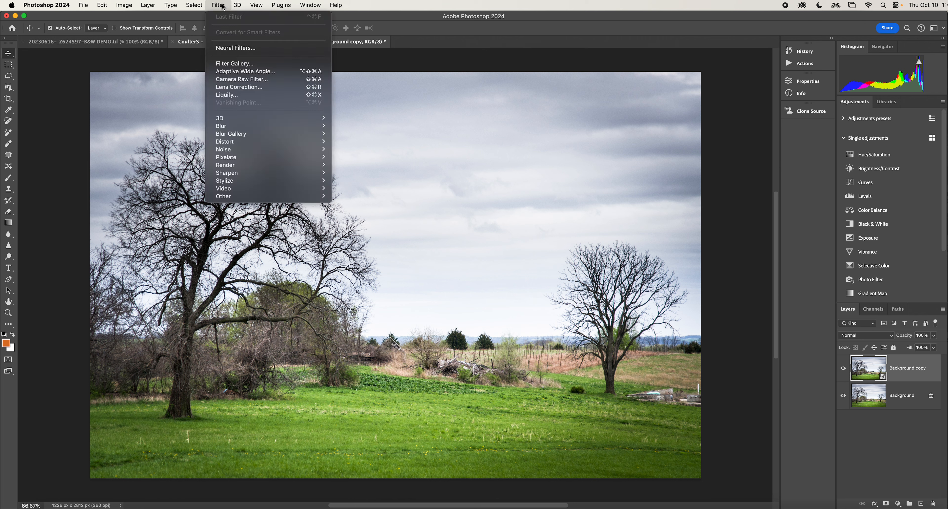
{"action": "left_click", "coordinate": [232, 79]}
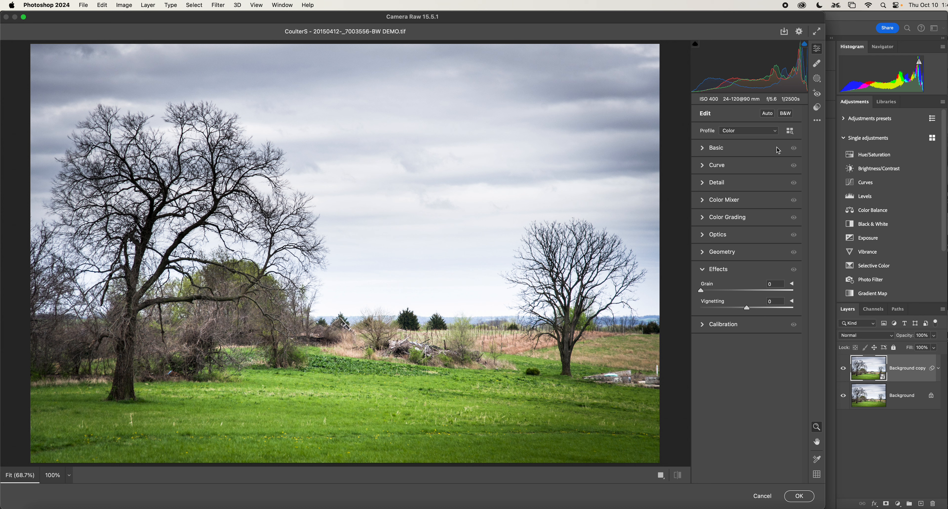
{"action": "left_click", "coordinate": [703, 151]}
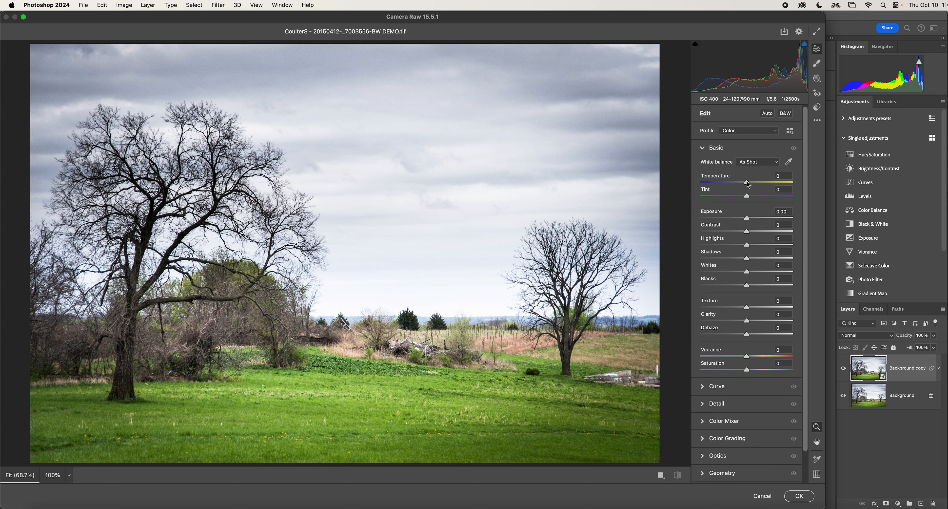
{"action": "left_click_drag", "start_coordinate": [748, 184], "coordinate": [753, 185]}
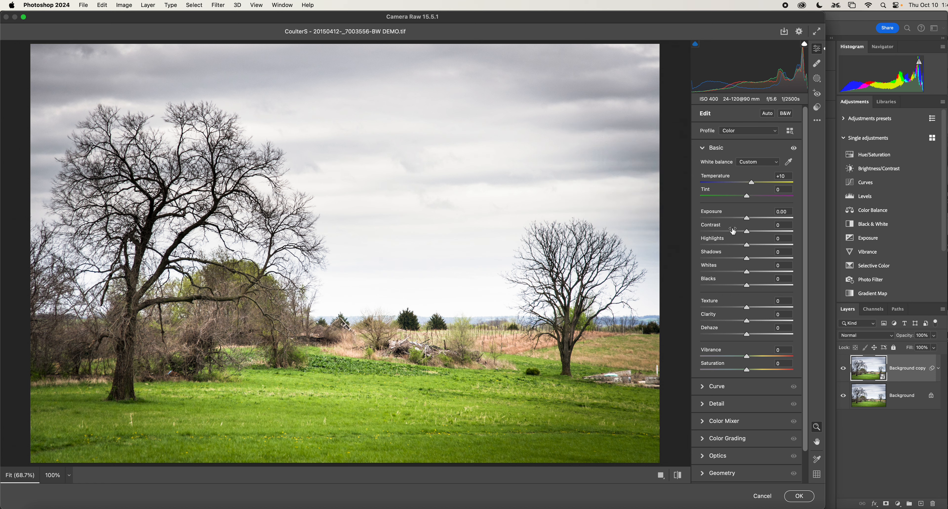
Set Exposure to -0.50 and turn on both the shadow and highlight clipping warnings.
{"action": "left_click_drag", "start_coordinate": [741, 219], "coordinate": [729, 220]}
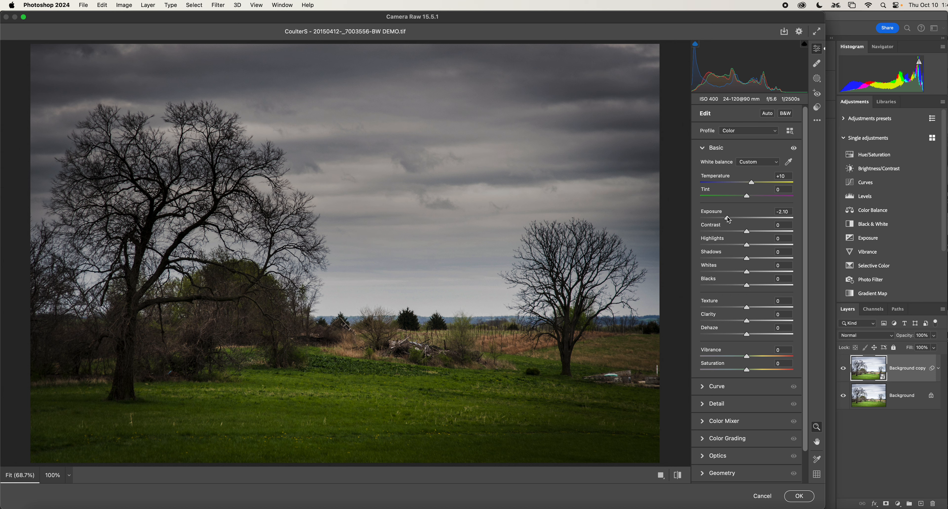
{"action": "left_click", "coordinate": [744, 220]}
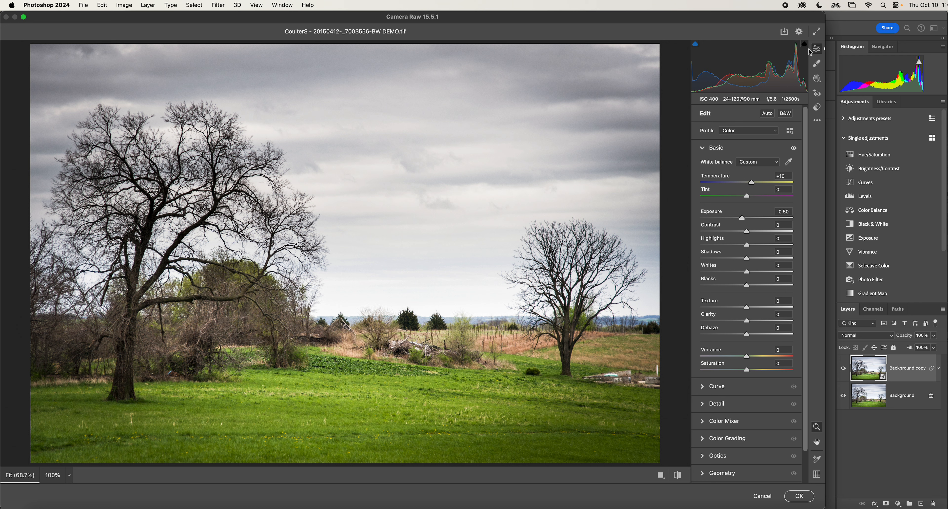
{"action": "left_click", "coordinate": [695, 44]}
{"action": "left_click", "coordinate": [804, 44]}
Set Highlights to -52 and Whites to +26 in the Basic adjustments.
{"action": "left_click_drag", "start_coordinate": [730, 240], "coordinate": [699, 240]}
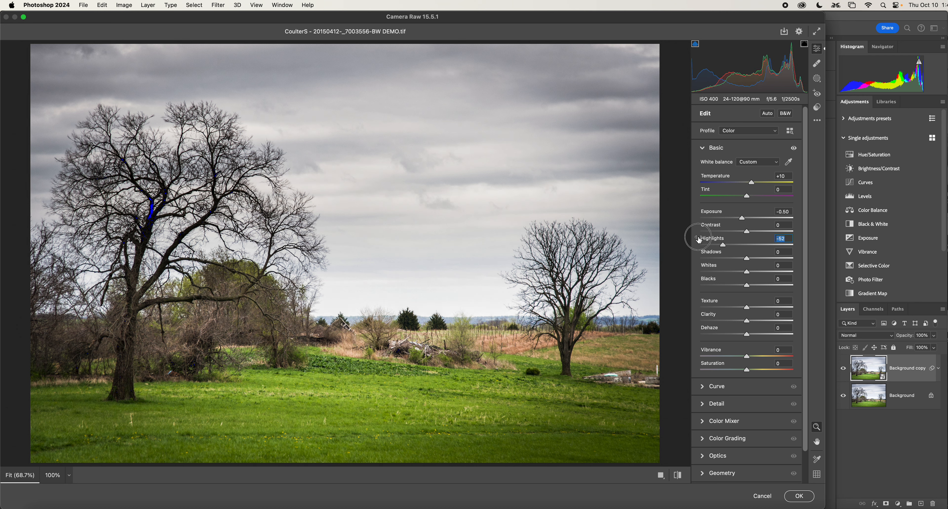
{"action": "left_click", "coordinate": [705, 269]}
{"action": "left_click_drag", "start_coordinate": [706, 269], "coordinate": [714, 268]}
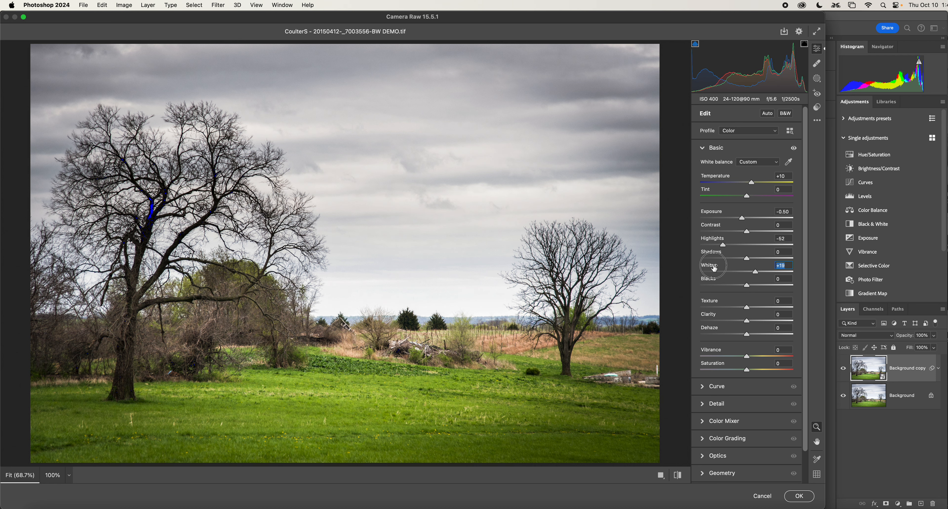
{"action": "left_click_drag", "start_coordinate": [715, 268], "coordinate": [723, 268]}
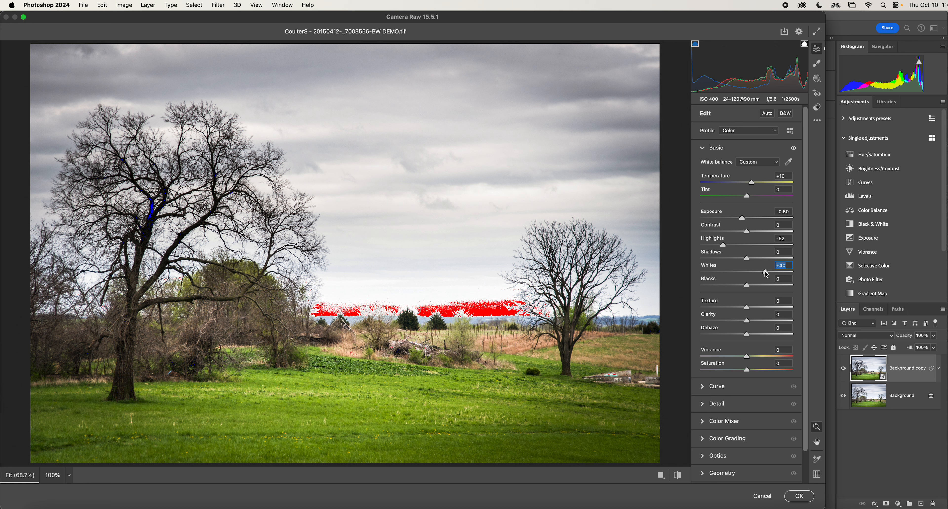
{"action": "left_click_drag", "start_coordinate": [765, 271], "coordinate": [760, 272]}
Set Blacks to +12 and raise Shadows to +94, finishing the Shadows adjustment directly on the histogram.
{"action": "mouse_move", "coordinate": [747, 258]}
{"action": "left_mouse_down"}
{"action": "mouse_move", "coordinate": [767, 258]}
{"action": "mouse_move", "coordinate": [733, 255]}
{"action": "left_mouse_up"}
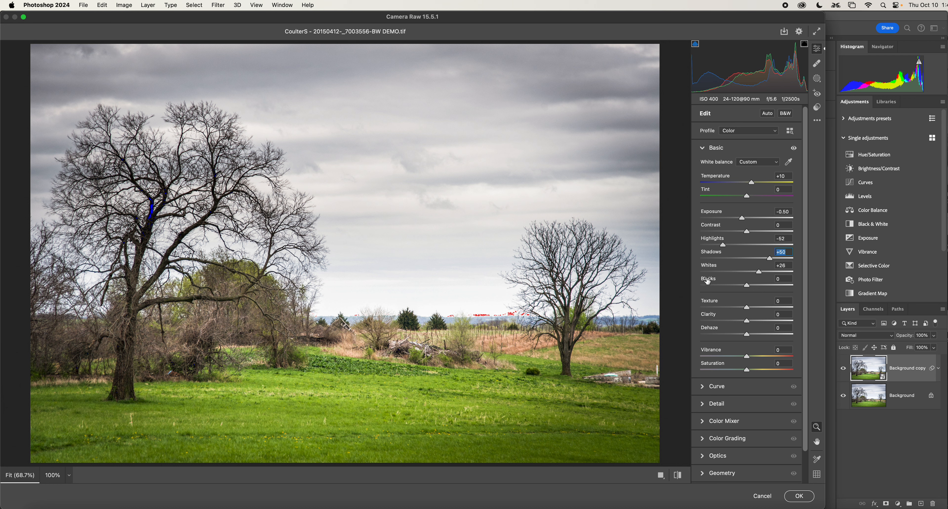
{"action": "left_click_drag", "start_coordinate": [707, 279], "coordinate": [710, 279]}
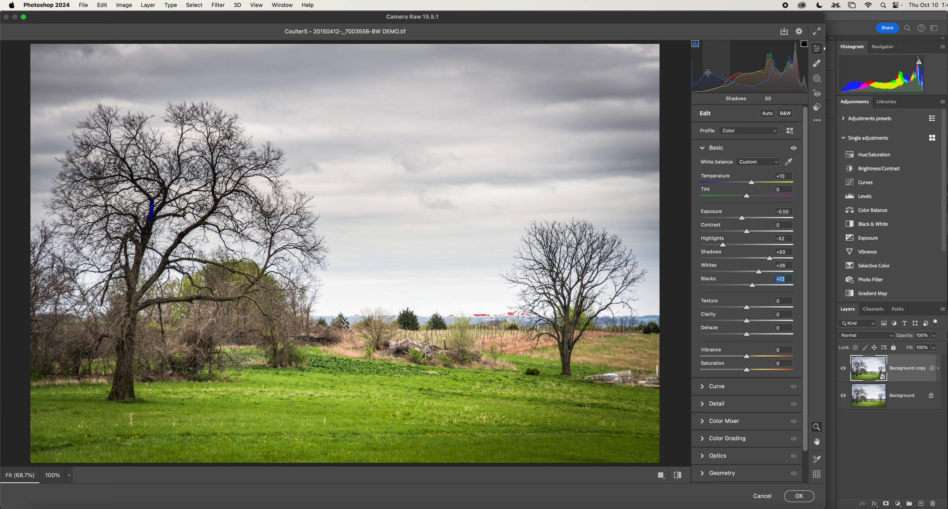
{"action": "left_click_drag", "start_coordinate": [708, 73], "coordinate": [737, 72]}
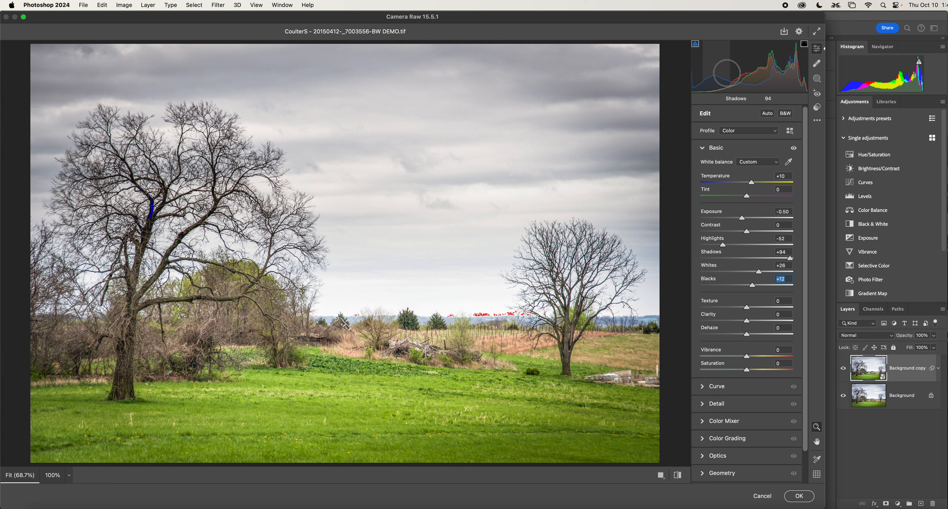
Set Shadows to +76, Texture to +12, and both Clarity and Dehaze to +10 in the Basic adjustments.
{"action": "left_click_drag", "start_coordinate": [727, 73], "coordinate": [719, 72]}
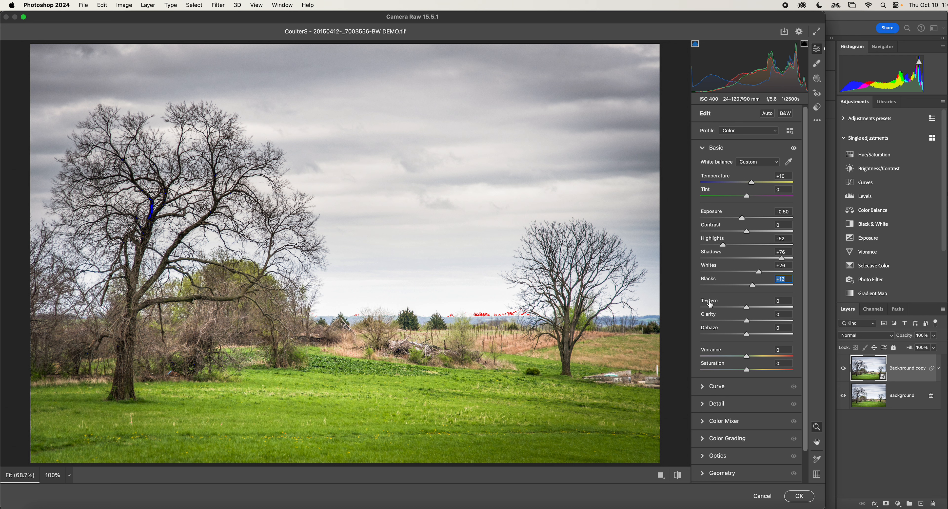
{"action": "left_click_drag", "start_coordinate": [710, 302], "coordinate": [716, 302]}
{"action": "left_click_drag", "start_coordinate": [705, 315], "coordinate": [711, 316]}
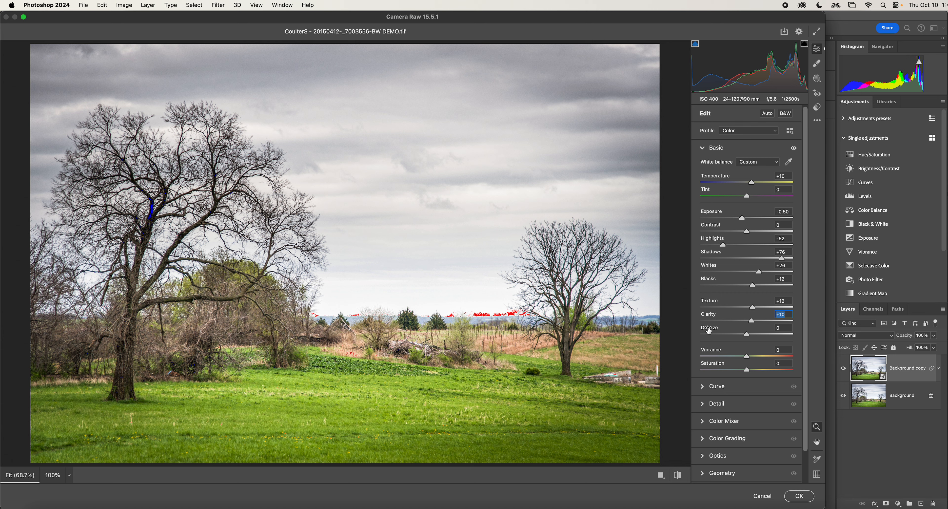
{"action": "mouse_move", "coordinate": [711, 330]}
{"action": "left_mouse_down"}
{"action": "mouse_move", "coordinate": [723, 329]}
{"action": "mouse_move", "coordinate": [680, 330]}
{"action": "mouse_move", "coordinate": [713, 330]}
{"action": "left_mouse_up"}
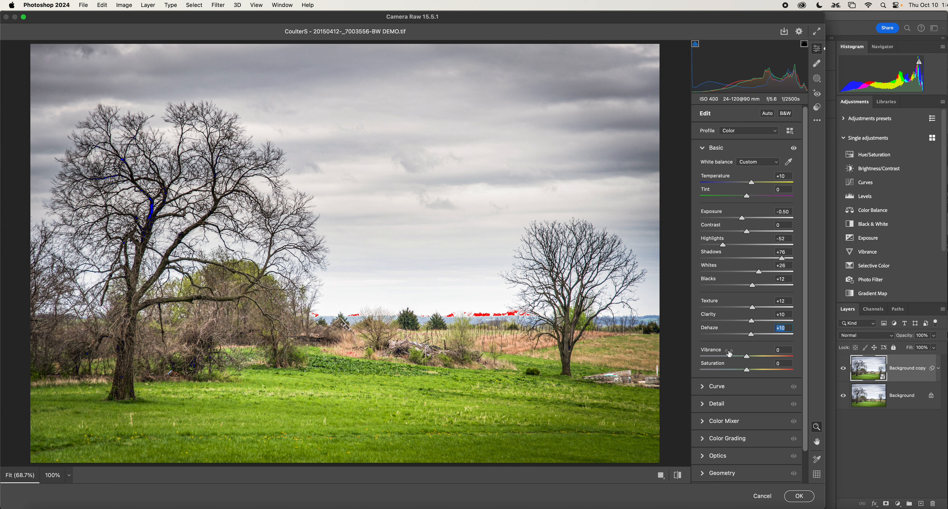
Try a lower Vibrance in the Basic adjustments and restore its default value.
{"action": "left_click_drag", "start_coordinate": [717, 350], "coordinate": [685, 350]}
{"action": "double_click", "coordinate": [716, 351]}
{"action": "left_click", "coordinate": [706, 148]}
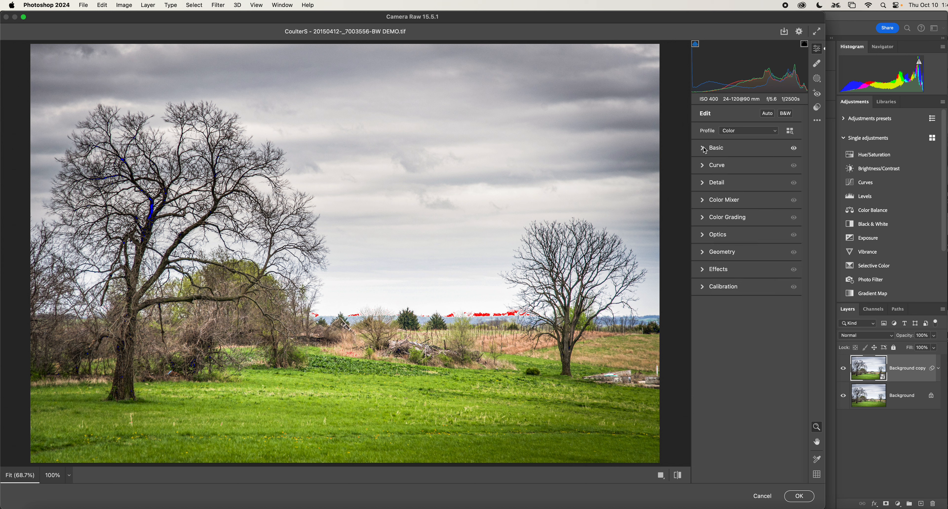
Shape the parametric tone curve with Lights at +10, Darks at +20, Shadows at -22 and Highlights at -38.
{"action": "left_click", "coordinate": [703, 167]}
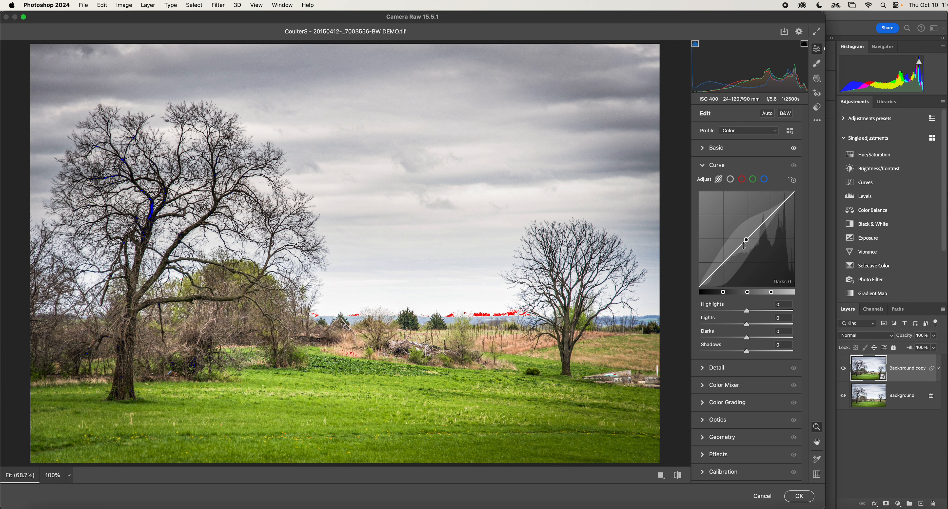
{"action": "left_click_drag", "start_coordinate": [747, 324], "coordinate": [737, 354]}
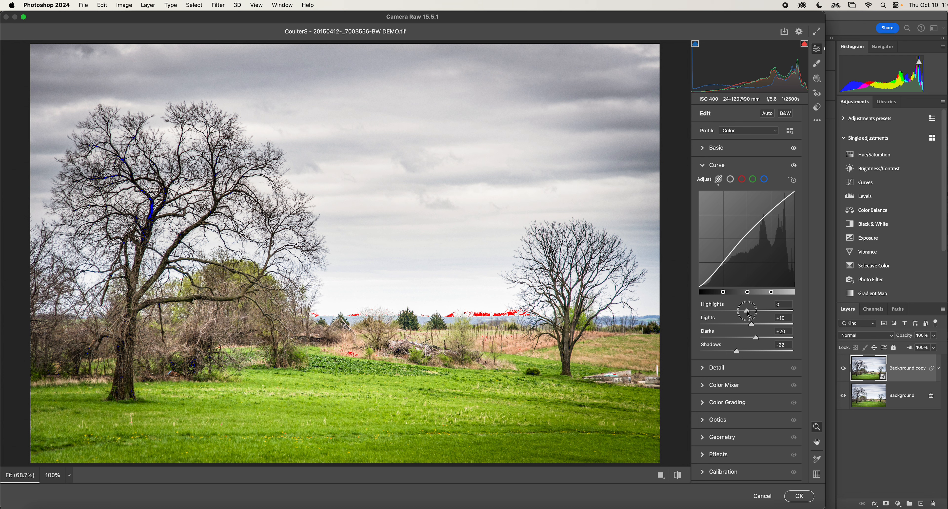
{"action": "left_click_drag", "start_coordinate": [748, 312], "coordinate": [731, 312]}
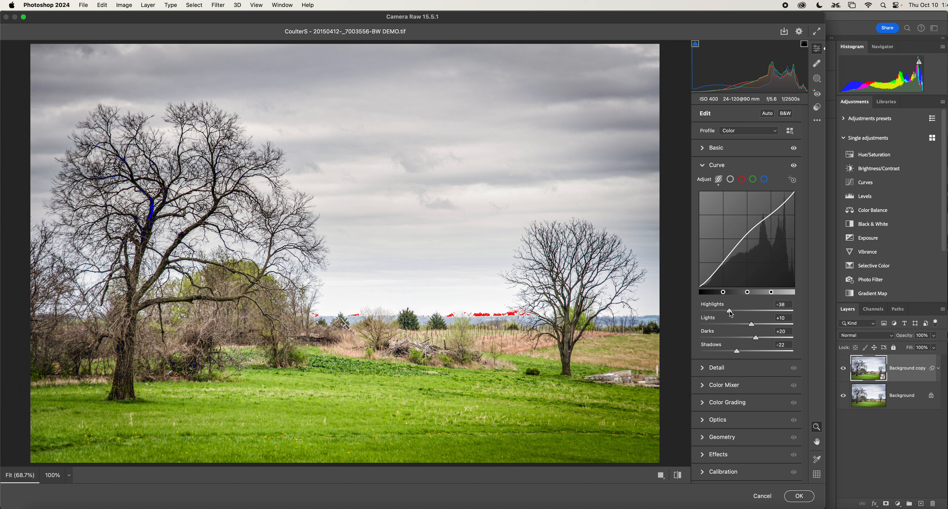
{"action": "left_click", "coordinate": [703, 166]}
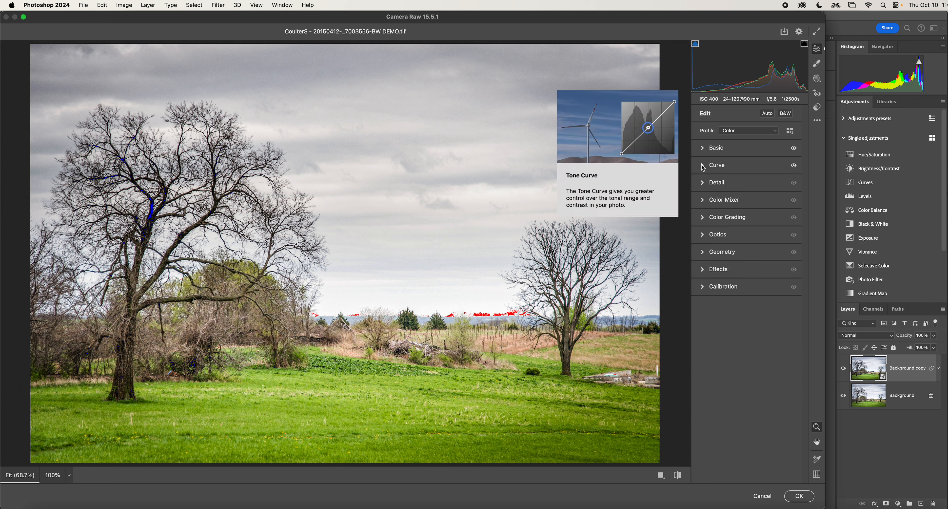
Set Sharpening to 100 in the Detail adjustments and compare the photo with those adjustments hidden and shown.
{"action": "left_click", "coordinate": [703, 183]}
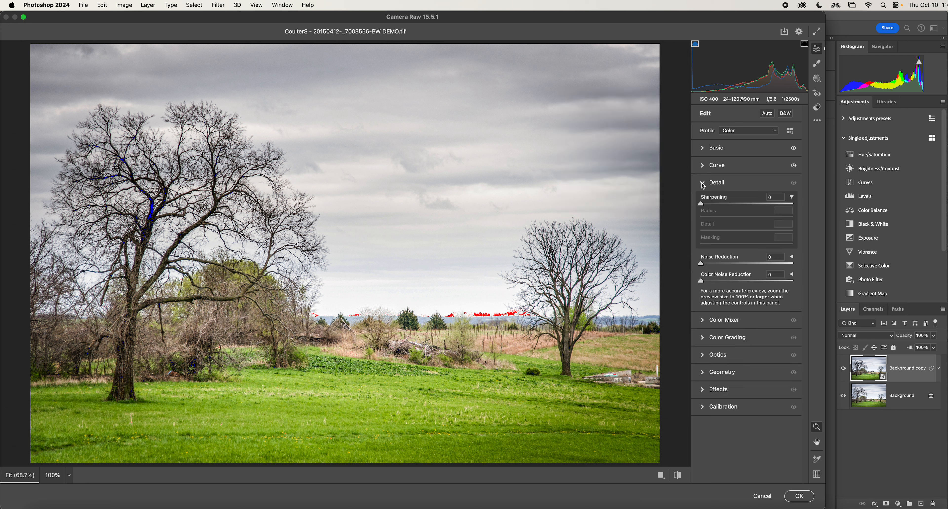
{"action": "left_click", "coordinate": [767, 204]}
{"action": "left_click", "coordinate": [767, 205]}
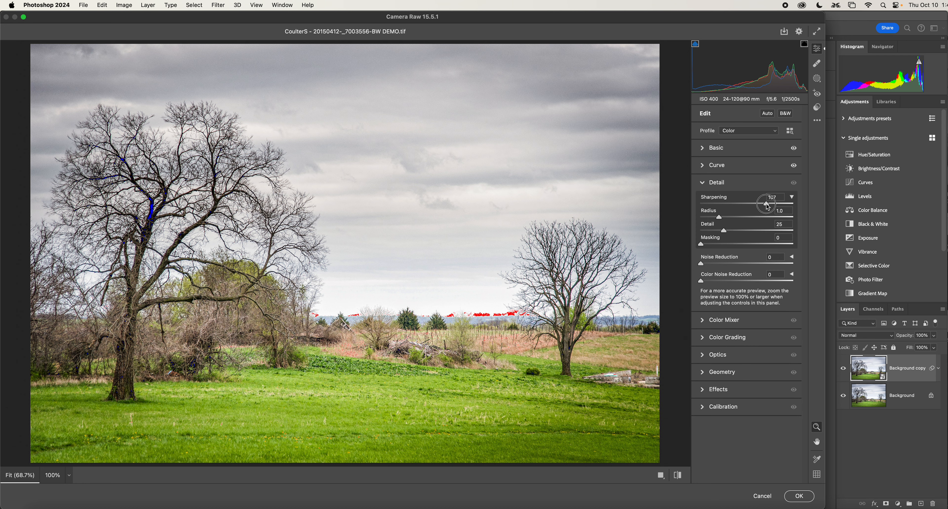
{"action": "left_click_drag", "start_coordinate": [766, 203], "coordinate": [763, 205]}
{"action": "left_click", "coordinate": [794, 183]}
{"action": "left_click", "coordinate": [794, 183]}
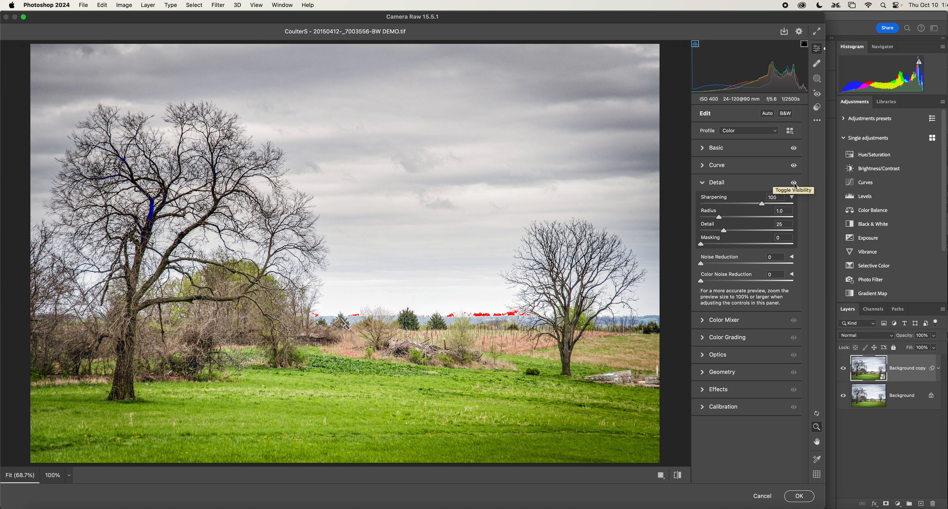
{"action": "left_click", "coordinate": [794, 182]}
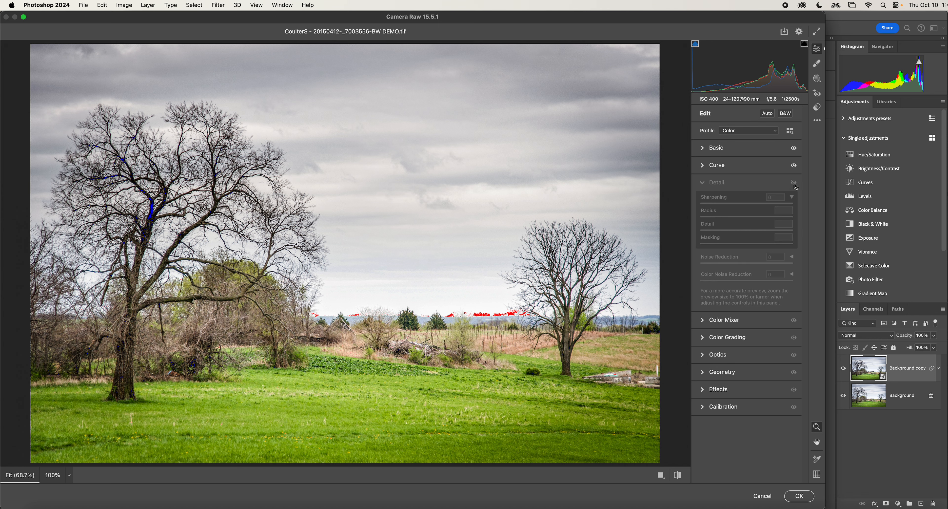
{"action": "left_click", "coordinate": [793, 183]}
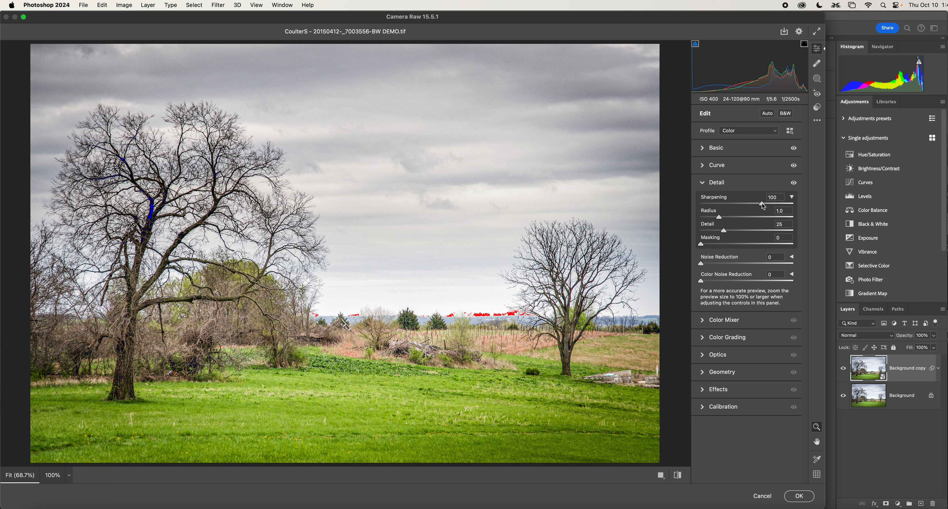
Set Sharpening to 52 with a Radius of 0.8, and limit it with Masking at 84 using the mask preview.
{"action": "left_click_drag", "start_coordinate": [762, 206], "coordinate": [733, 200]}
{"action": "mouse_move", "coordinate": [733, 212]}
{"action": "left_mouse_down"}
{"action": "mouse_move", "coordinate": [759, 214]}
{"action": "mouse_move", "coordinate": [720, 211]}
{"action": "left_mouse_up"}
{"action": "left_click_drag", "start_coordinate": [702, 246], "coordinate": [768, 246]}
{"action": "left_click_drag", "start_coordinate": [768, 249], "coordinate": [721, 249]}
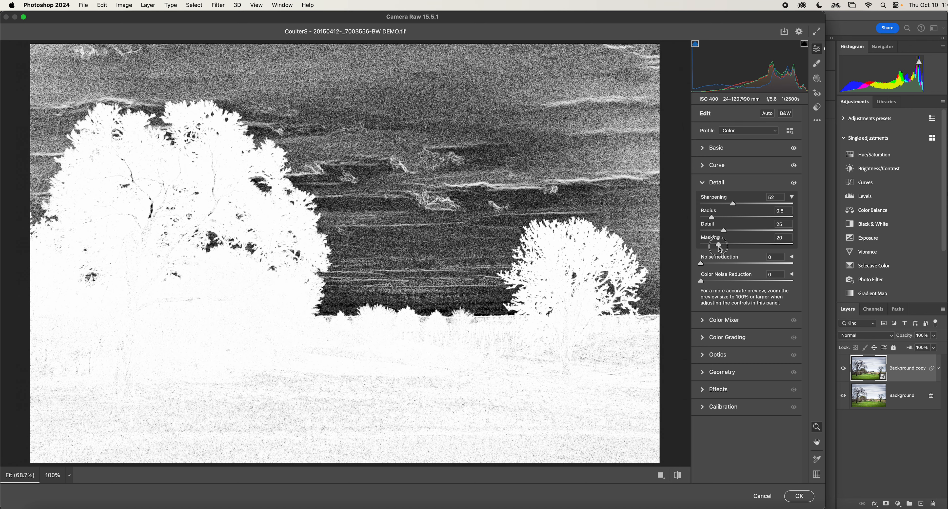
{"action": "left_click_drag", "start_coordinate": [720, 249], "coordinate": [779, 247]}
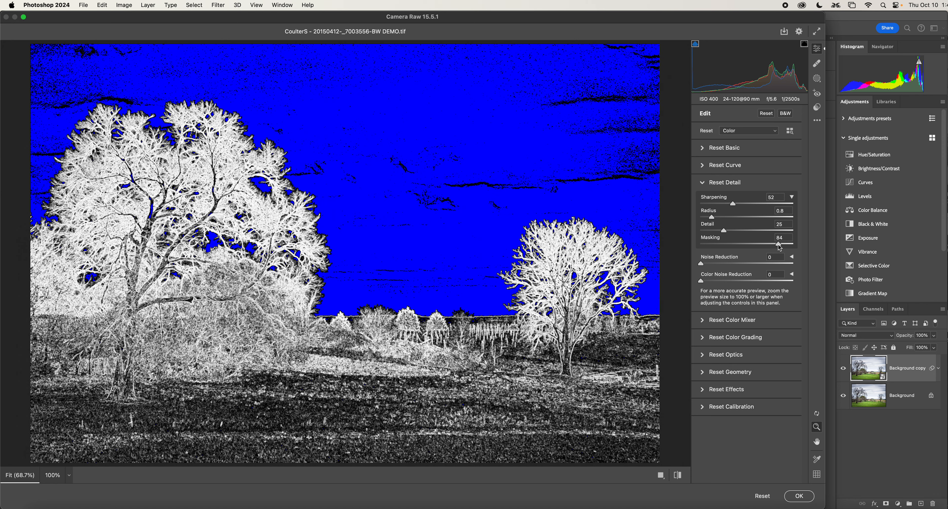
{"action": "key", "text": "alt"}
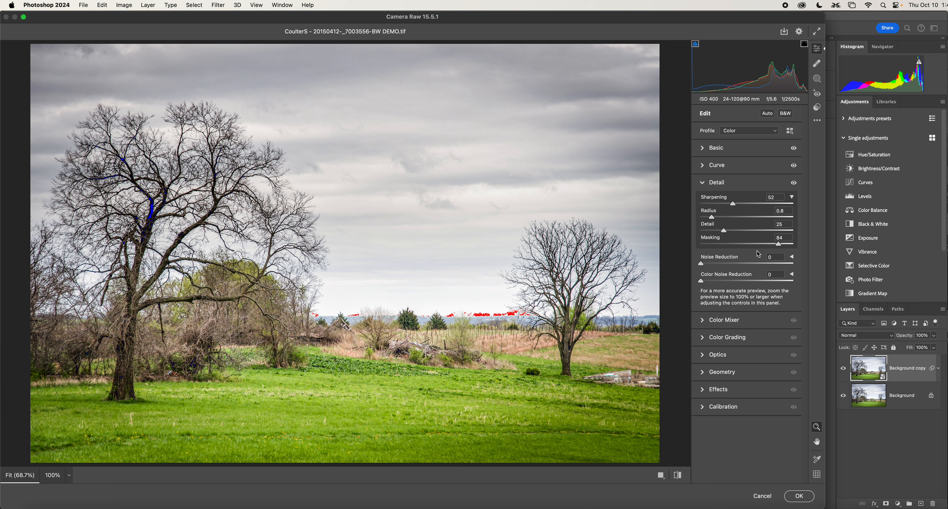
Apply a small amount of Noise Reduction and Color Noise Reduction in the Detail adjustments.
{"action": "left_click", "coordinate": [707, 263]}
{"action": "left_click", "coordinate": [706, 281]}
{"action": "left_click", "coordinate": [714, 183]}
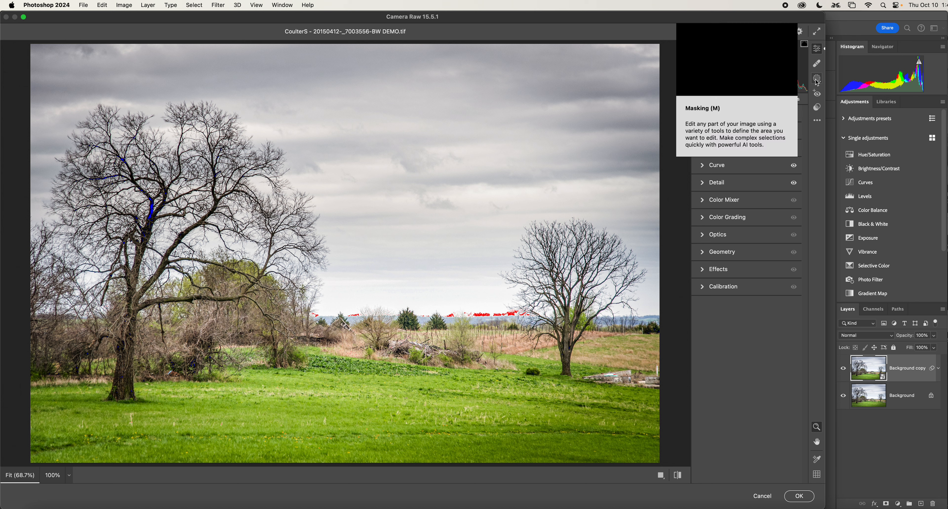
Remove the small bush beside the right tree and the rock pile at the photo's right edge with the healing Remove tool.
{"action": "left_click", "coordinate": [819, 65]}
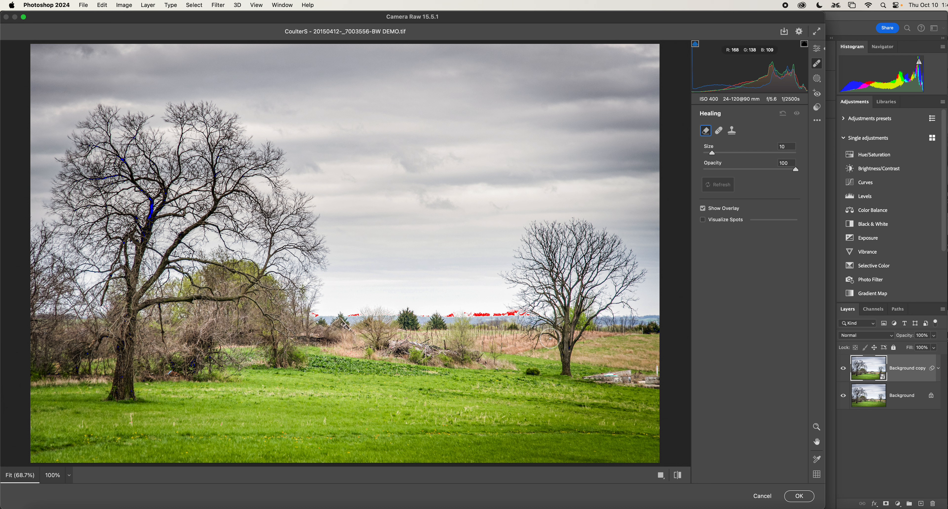
{"action": "left_click", "coordinate": [533, 372]}
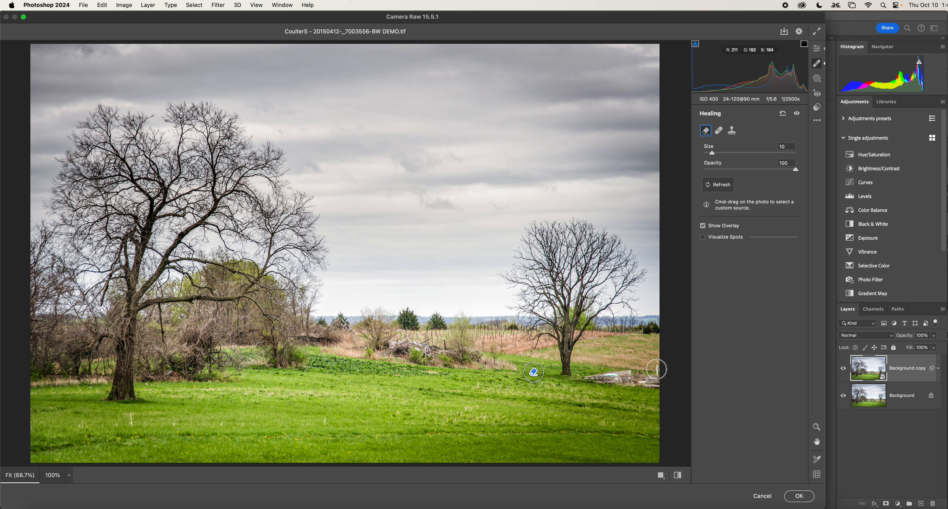
{"action": "mouse_move", "coordinate": [657, 369]}
{"action": "left_mouse_down"}
{"action": "mouse_move", "coordinate": [651, 383]}
{"action": "mouse_move", "coordinate": [593, 383]}
{"action": "mouse_move", "coordinate": [640, 380]}
{"action": "left_mouse_up"}
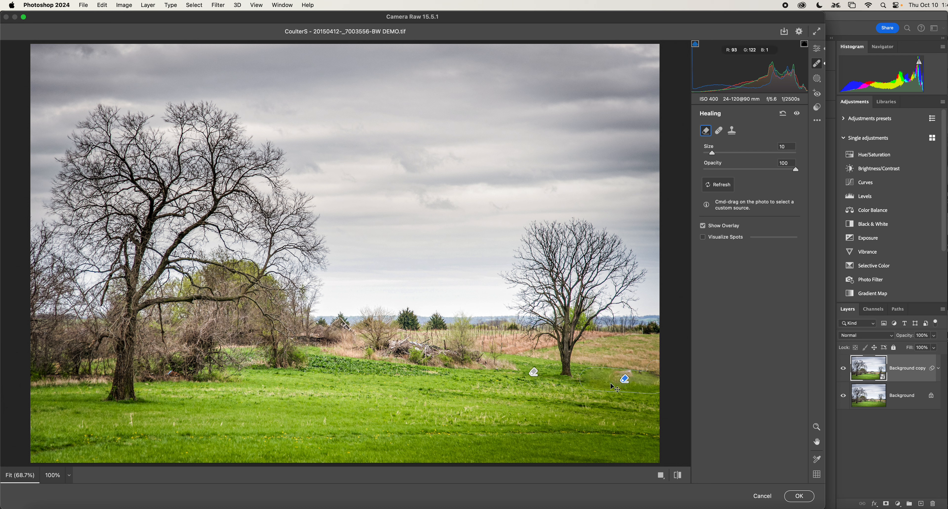
Refresh the healed rock pile area repeatedly until its replacement content blends with the grass.
{"action": "left_click", "coordinate": [724, 186]}
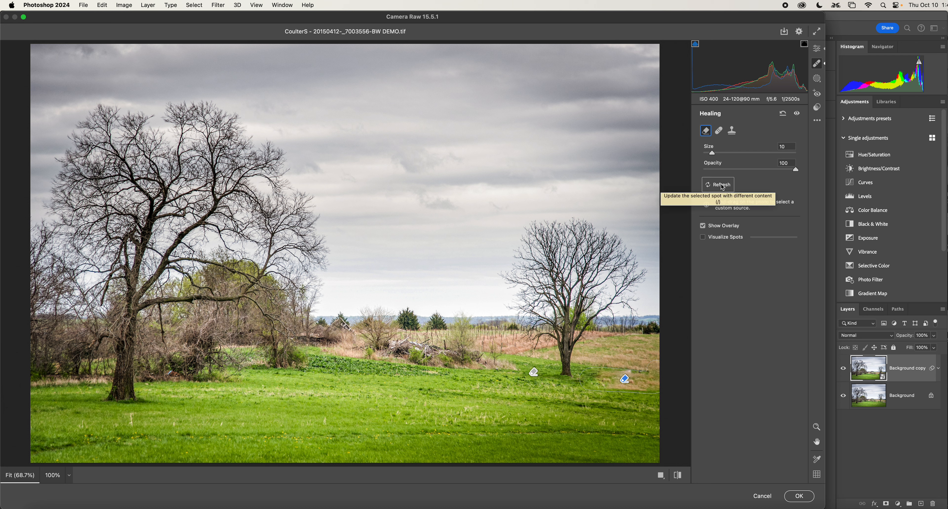
{"action": "left_click", "coordinate": [721, 184]}
{"action": "left_click", "coordinate": [724, 186]}
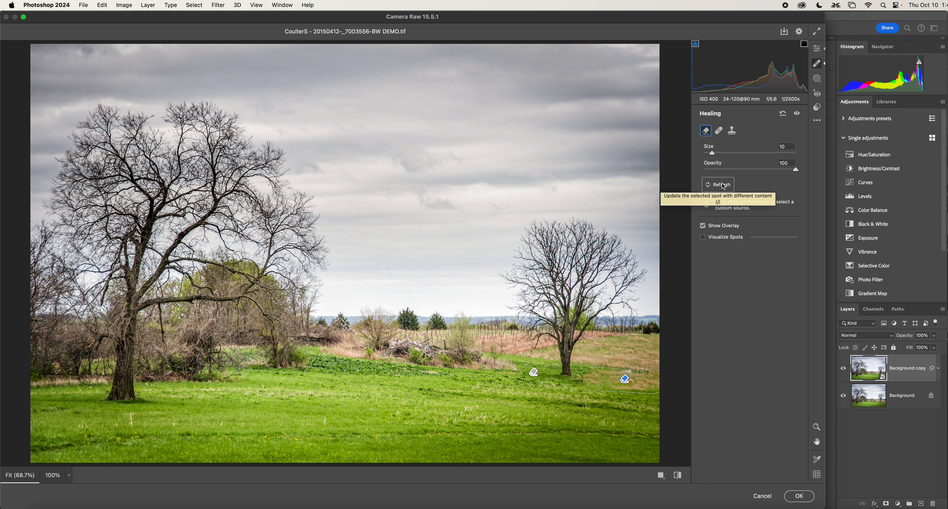
{"action": "left_click", "coordinate": [724, 187]}
{"action": "left_click", "coordinate": [724, 186]}
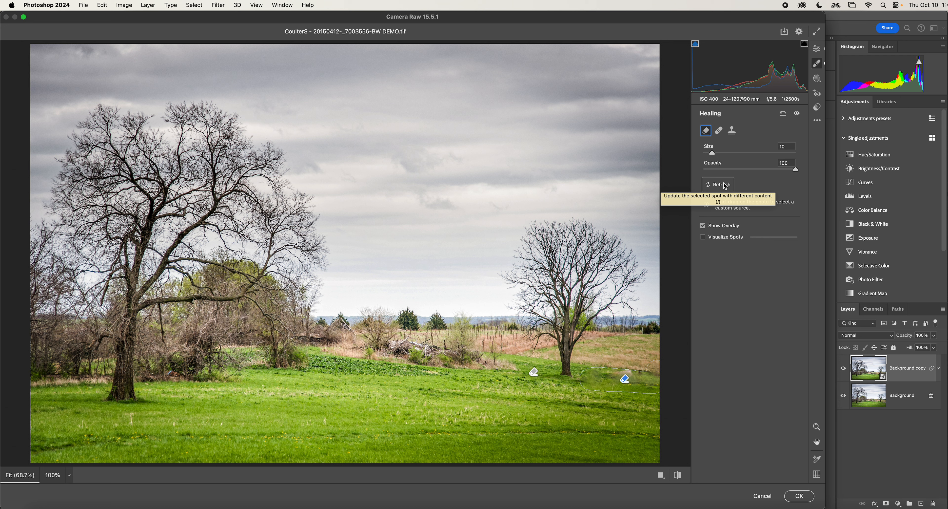
{"action": "left_click", "coordinate": [724, 185]}
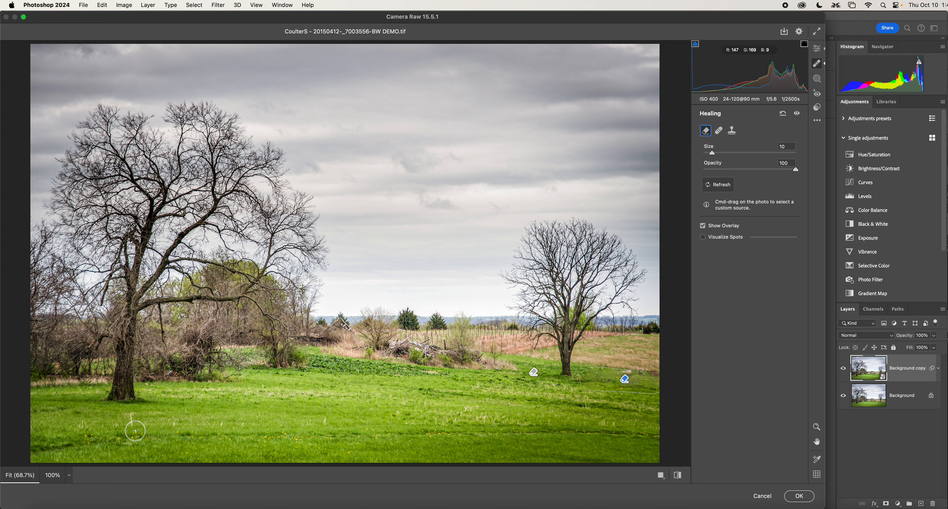
Remove two small spots from the foreground grass below the left tree and return to the Edit adjustments.
{"action": "left_click", "coordinate": [131, 420]}
{"action": "left_click", "coordinate": [174, 423]}
{"action": "left_click", "coordinate": [818, 51]}
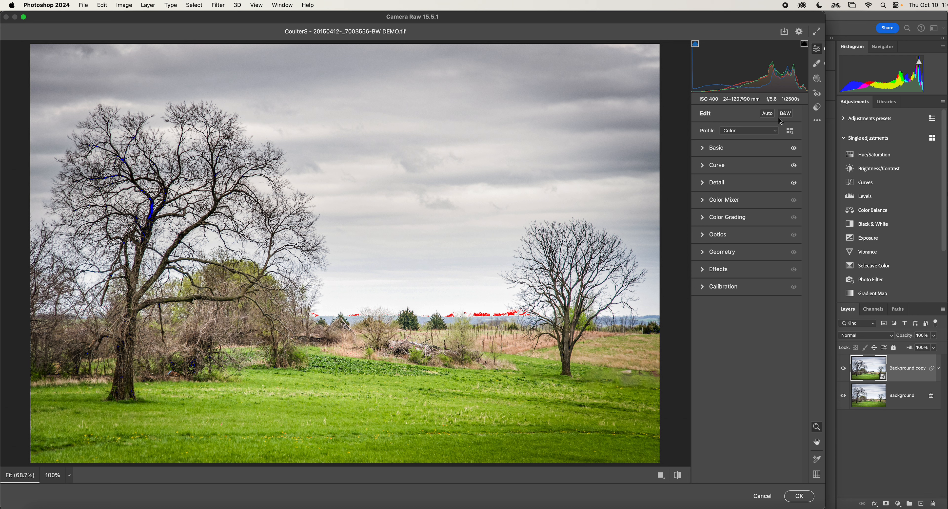
Convert the photo to black and white and turn off both the shadow and highlight clipping warnings.
{"action": "left_click", "coordinate": [788, 117]}
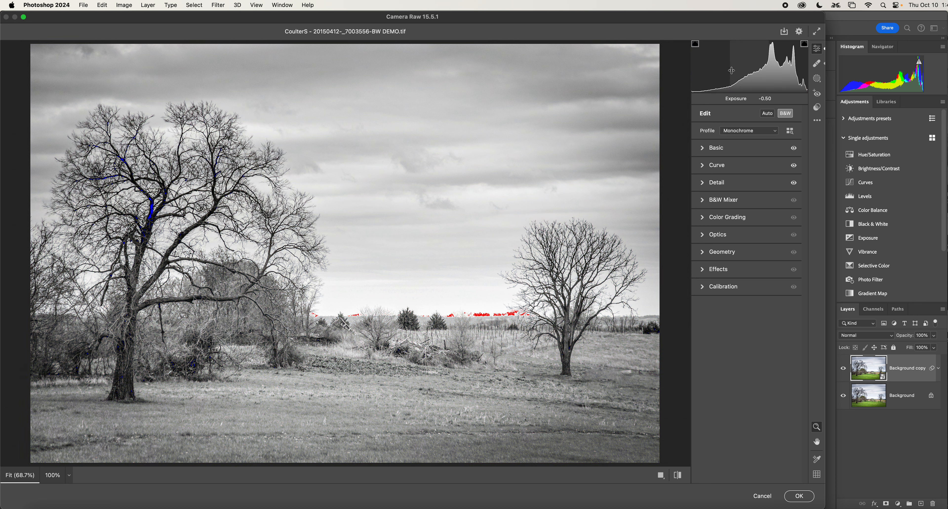
{"action": "left_click", "coordinate": [695, 45]}
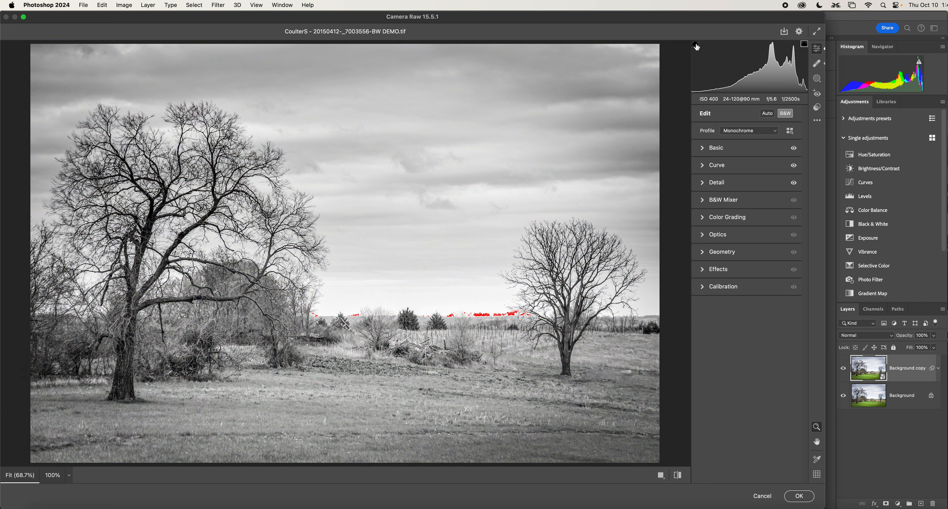
{"action": "left_click", "coordinate": [804, 45]}
Increase the black-and-white contrast in the tone curve with Highlights at +30, Lights at +22 and Shadows at -38.
{"action": "left_click", "coordinate": [724, 168]}
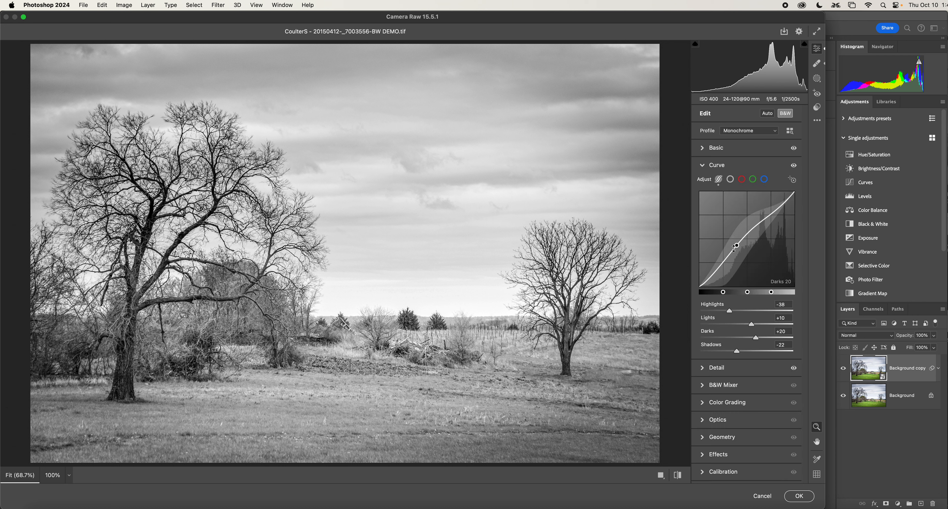
{"action": "left_click_drag", "start_coordinate": [730, 311], "coordinate": [762, 313]}
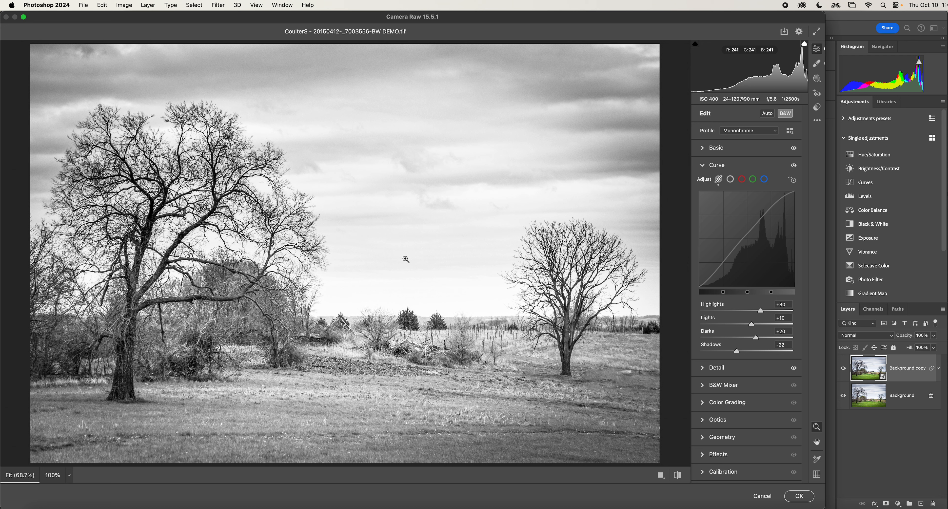
{"action": "left_click_drag", "start_coordinate": [706, 319], "coordinate": [716, 345]}
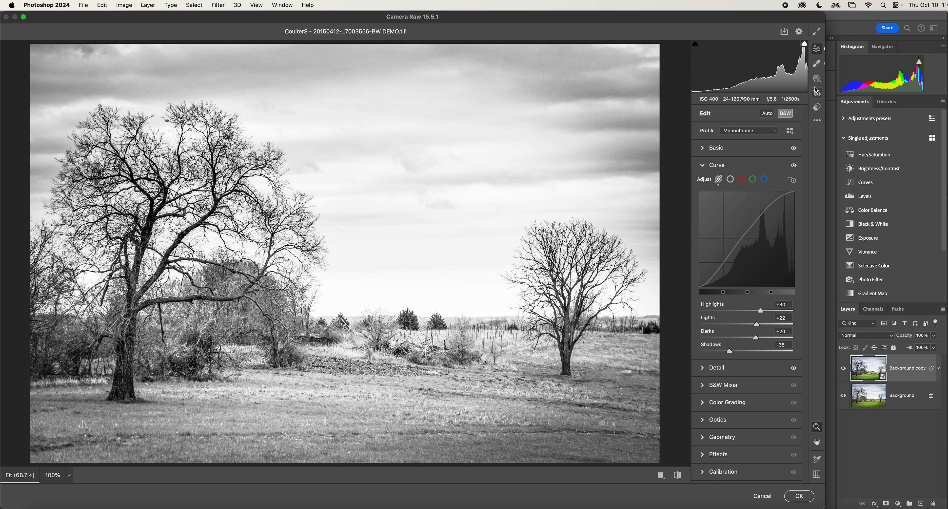
Create a mask of the sky and set its Highlights to -100, Whites to -20 and Temperature to -100.
{"action": "left_click", "coordinate": [817, 79]}
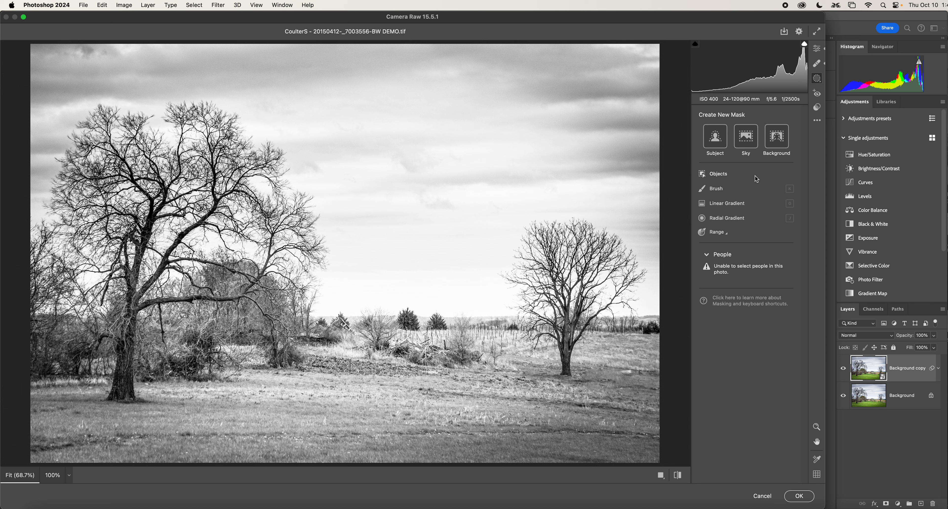
{"action": "left_click", "coordinate": [747, 141]}
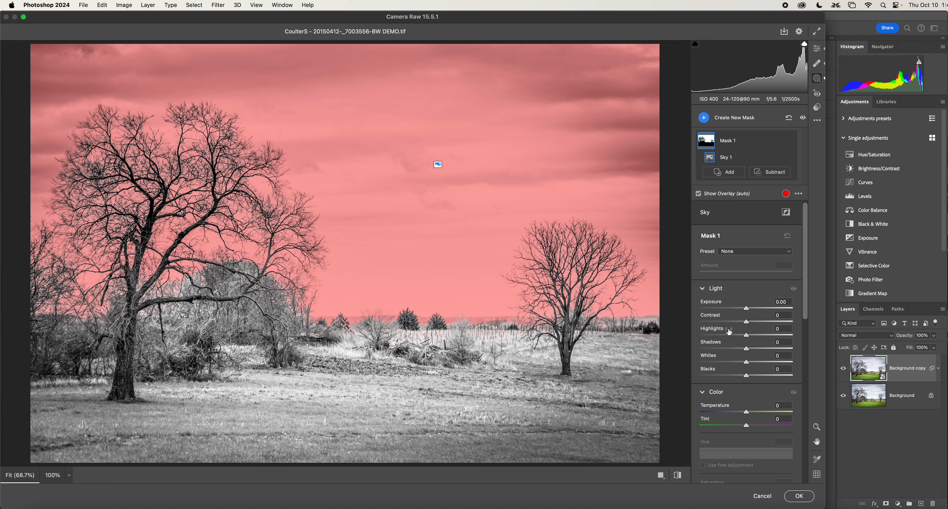
{"action": "left_click_drag", "start_coordinate": [729, 331], "coordinate": [662, 328]}
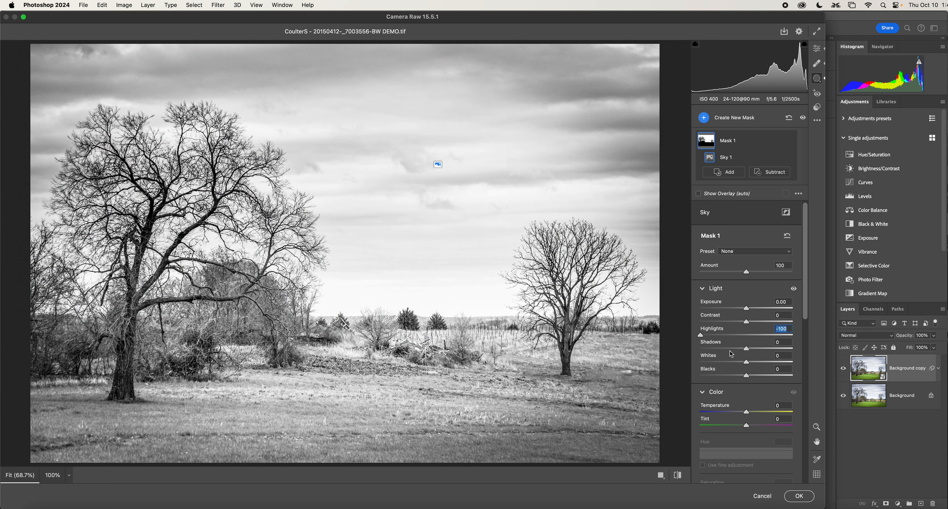
{"action": "left_click_drag", "start_coordinate": [728, 358], "coordinate": [721, 358]}
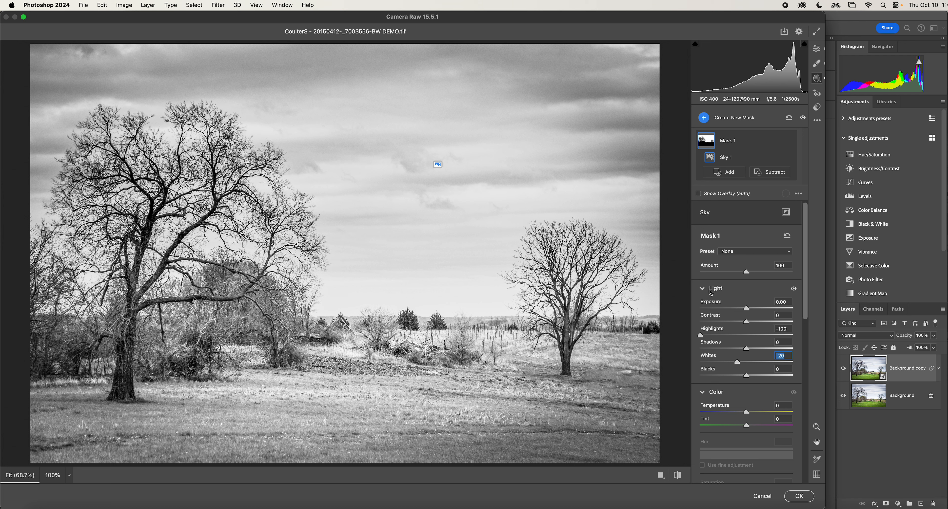
{"action": "left_click_drag", "start_coordinate": [721, 407], "coordinate": [675, 396]}
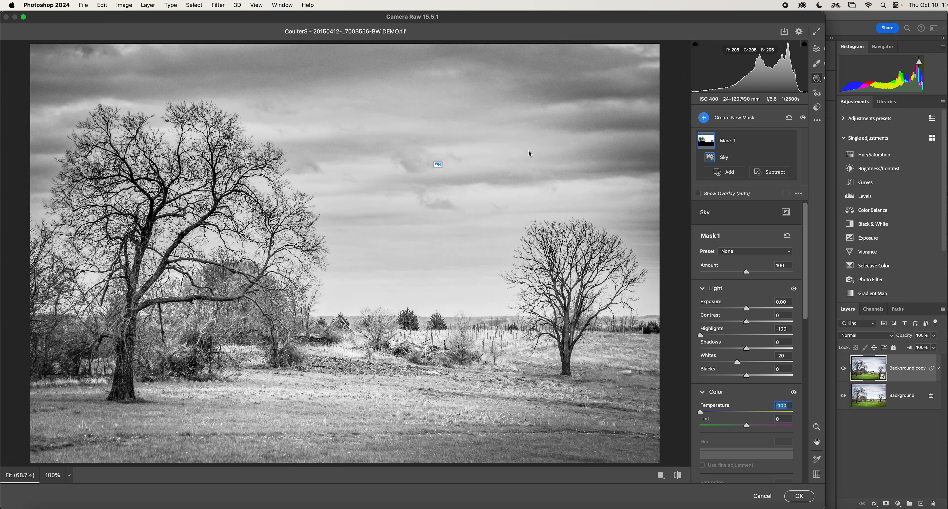
{"action": "scroll", "coordinate": [762, 337], "scroll_direction": "down", "scroll_amount": 10}
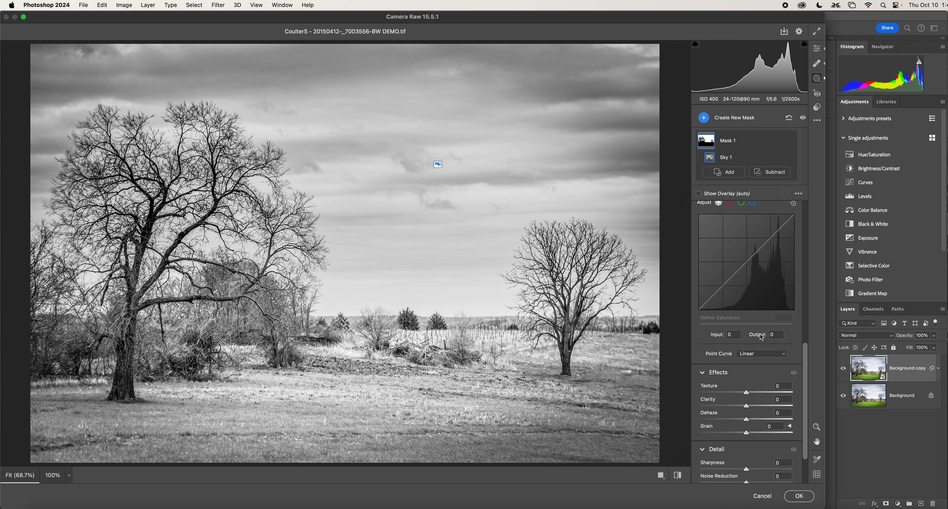
{"action": "scroll", "coordinate": [761, 337], "scroll_direction": "down", "scroll_amount": 4}
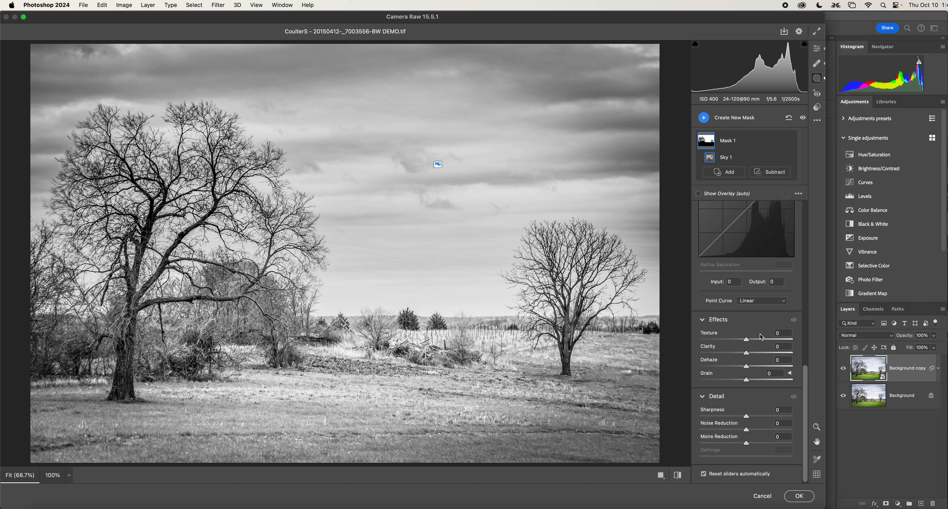
{"action": "scroll", "coordinate": [762, 337], "scroll_direction": "up", "scroll_amount": 12}
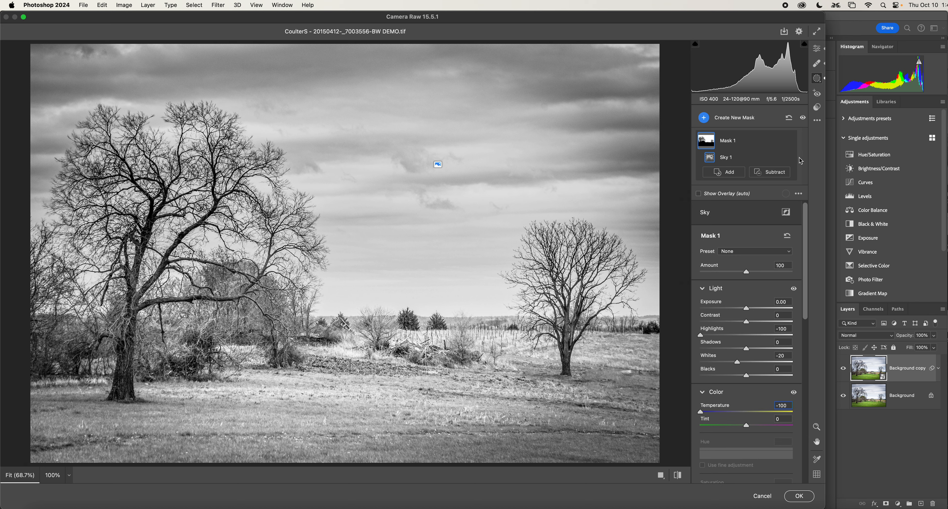
Return to the Edit adjustments and set Oranges to +8 and Yellows to -34 in the B&W Mixer.
{"action": "left_click", "coordinate": [818, 49]}
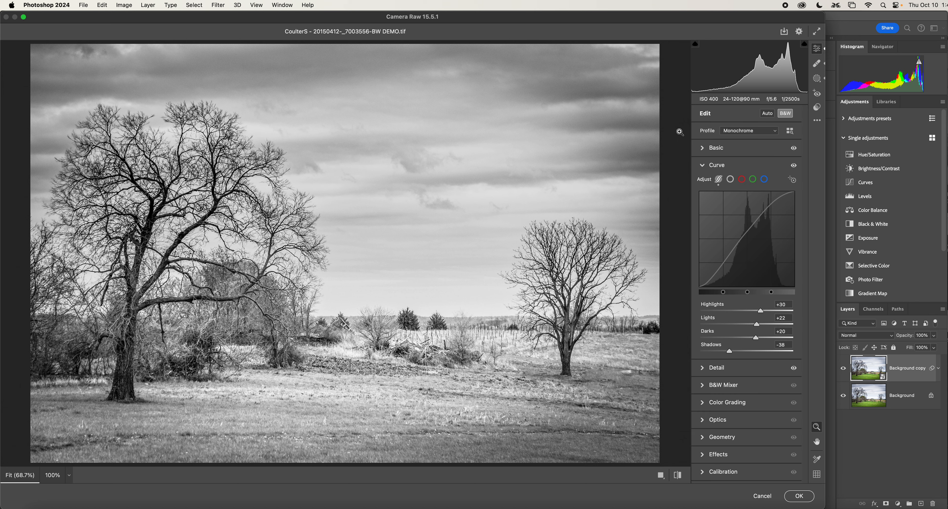
{"action": "left_click", "coordinate": [703, 166]}
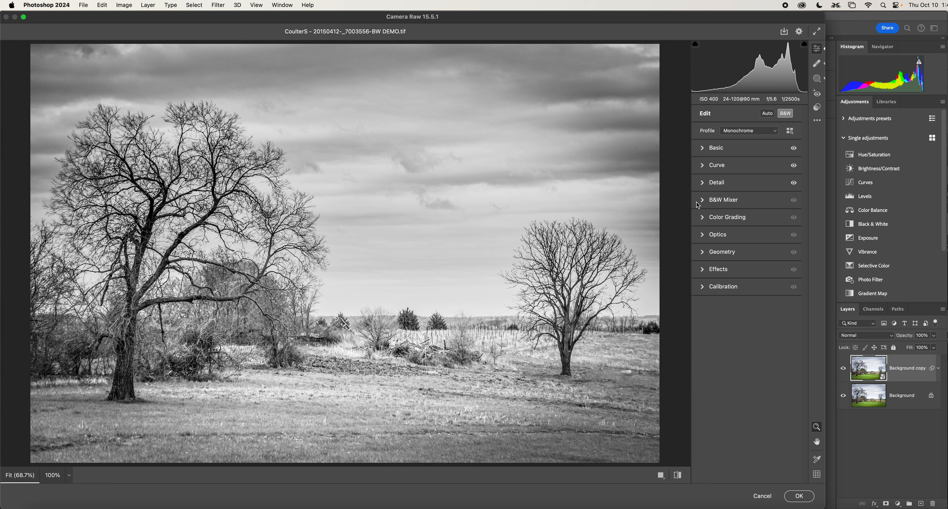
{"action": "mouse_move", "coordinate": [713, 201]}
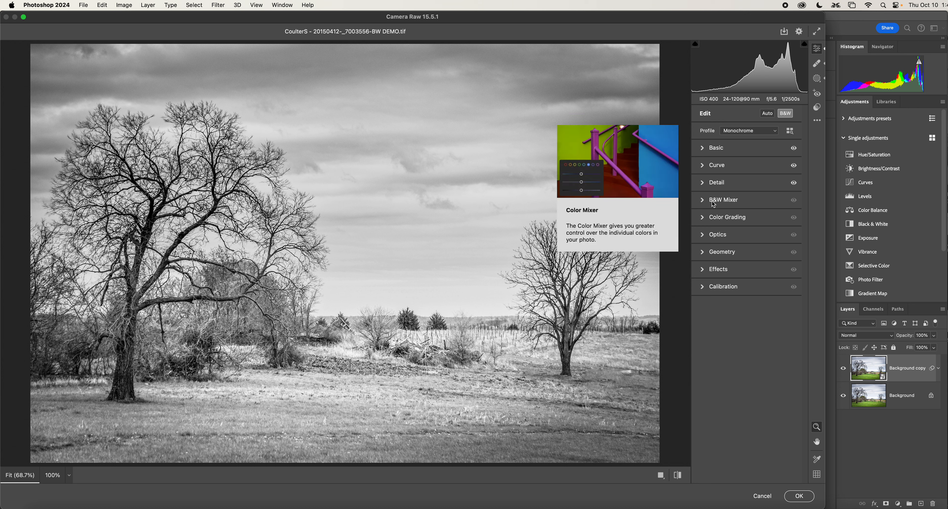
{"action": "left_click", "coordinate": [731, 198]}
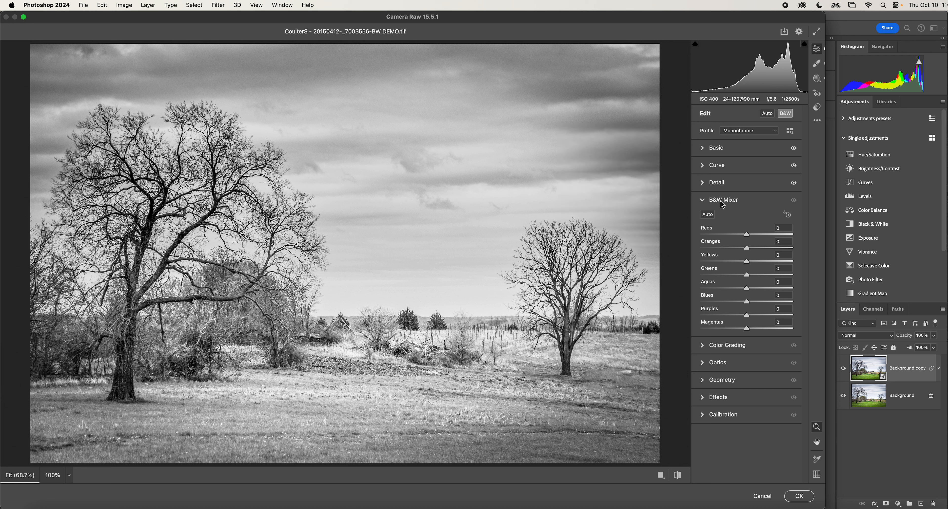
{"action": "left_click_drag", "start_coordinate": [748, 237], "coordinate": [674, 232]}
{"action": "left_click_drag", "start_coordinate": [611, 224], "coordinate": [751, 252]}
{"action": "double_click", "coordinate": [749, 236]}
{"action": "mouse_move", "coordinate": [748, 261]}
{"action": "left_mouse_down"}
{"action": "mouse_move", "coordinate": [729, 262]}
{"action": "mouse_move", "coordinate": [759, 264]}
{"action": "mouse_move", "coordinate": [739, 264]}
{"action": "left_mouse_up"}
{"action": "mouse_move", "coordinate": [745, 265]}
{"action": "left_mouse_down"}
{"action": "mouse_move", "coordinate": [774, 276]}
{"action": "mouse_move", "coordinate": [722, 262]}
{"action": "mouse_move", "coordinate": [732, 262]}
{"action": "left_mouse_up"}
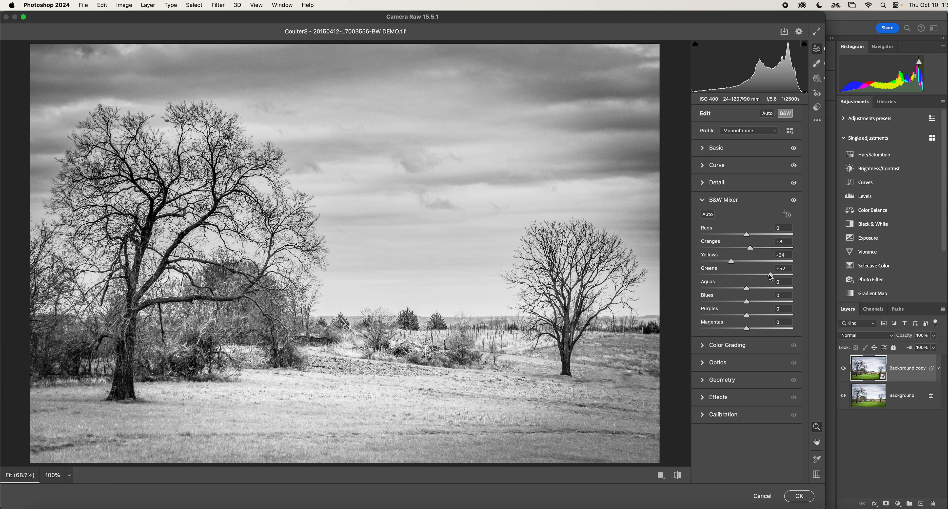
Set the B&W Mixer's Greens to +30, Aquas to +24 and Blues to -18, try Purples and Magentas, and collapse the mixer.
{"action": "left_click_drag", "start_coordinate": [770, 275], "coordinate": [762, 277]}
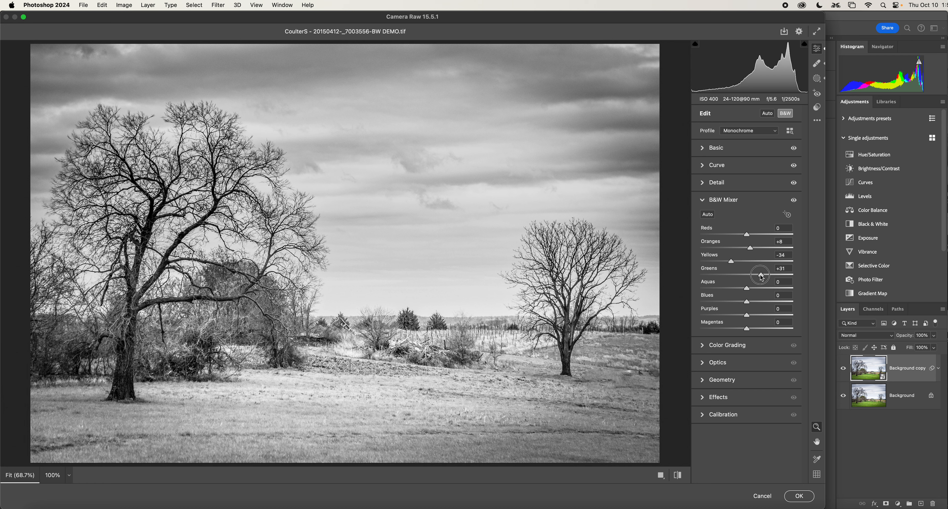
{"action": "left_click", "coordinate": [748, 290]}
{"action": "mouse_move", "coordinate": [748, 289]}
{"action": "left_mouse_down"}
{"action": "mouse_move", "coordinate": [769, 289]}
{"action": "mouse_move", "coordinate": [710, 287]}
{"action": "mouse_move", "coordinate": [772, 287]}
{"action": "mouse_move", "coordinate": [737, 288]}
{"action": "mouse_move", "coordinate": [759, 290]}
{"action": "mouse_move", "coordinate": [749, 303]}
{"action": "mouse_move", "coordinate": [759, 302]}
{"action": "mouse_move", "coordinate": [727, 303]}
{"action": "mouse_move", "coordinate": [740, 303]}
{"action": "left_mouse_up"}
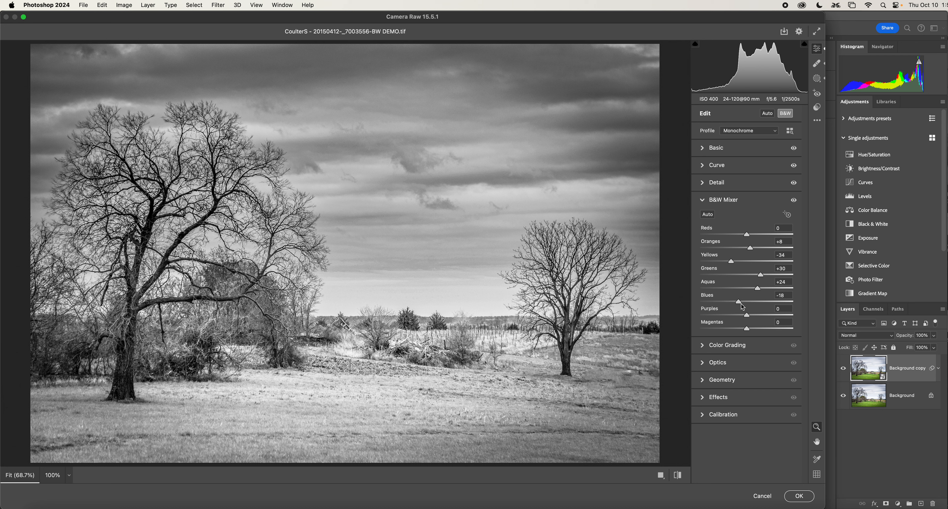
{"action": "mouse_move", "coordinate": [749, 319]}
{"action": "left_mouse_down"}
{"action": "mouse_move", "coordinate": [793, 317]}
{"action": "mouse_move", "coordinate": [688, 309]}
{"action": "mouse_move", "coordinate": [770, 312]}
{"action": "mouse_move", "coordinate": [669, 328]}
{"action": "mouse_move", "coordinate": [800, 333]}
{"action": "mouse_move", "coordinate": [752, 335]}
{"action": "left_mouse_up"}
{"action": "left_click", "coordinate": [758, 333]}
{"action": "left_click", "coordinate": [751, 331]}
{"action": "double_click", "coordinate": [743, 314]}
{"action": "left_click", "coordinate": [726, 202]}
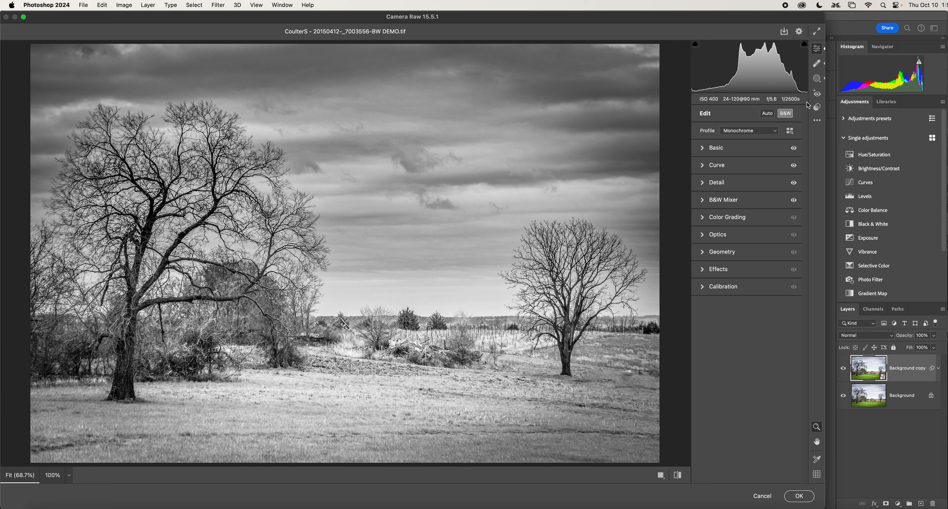
Start a new brush mask with Highlights at +38 and Whites at +6.
{"action": "left_click", "coordinate": [817, 78]}
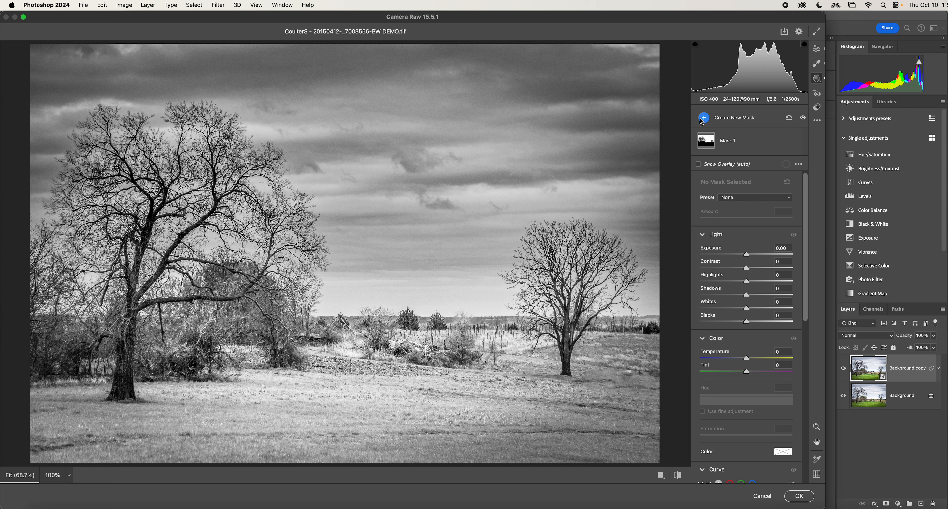
{"action": "left_click", "coordinate": [727, 121]}
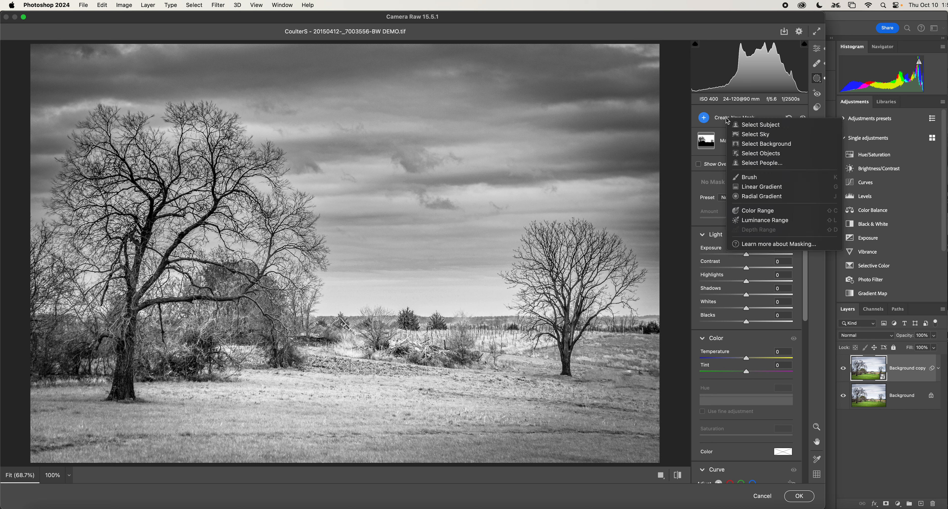
{"action": "left_click", "coordinate": [759, 178]}
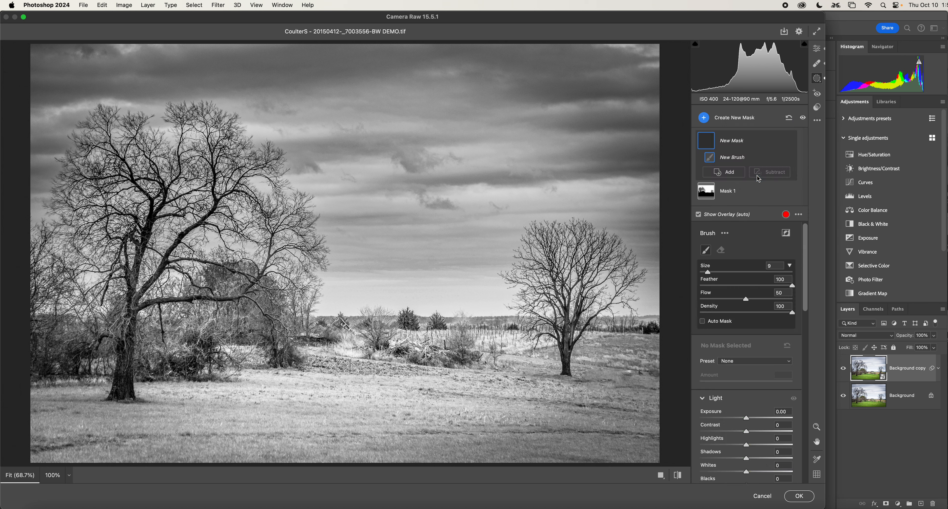
{"action": "scroll", "coordinate": [750, 392], "scroll_direction": "down", "scroll_amount": 5}
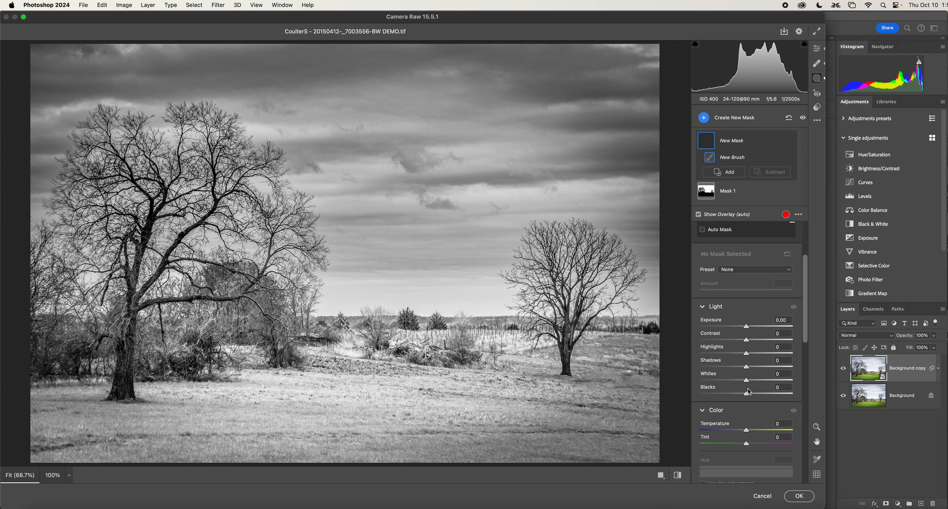
{"action": "left_click_drag", "start_coordinate": [709, 295], "coordinate": [723, 298]}
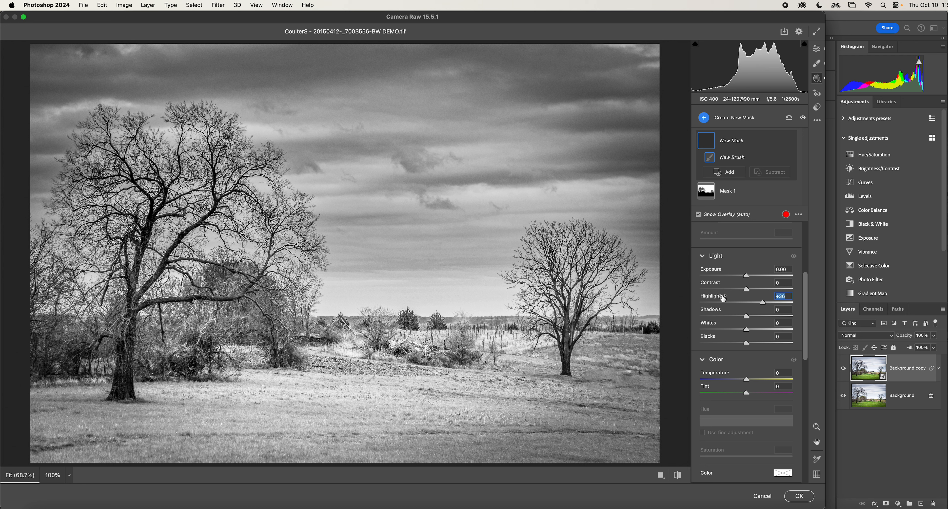
{"action": "left_click_drag", "start_coordinate": [724, 298], "coordinate": [731, 297]}
{"action": "left_click_drag", "start_coordinate": [712, 327], "coordinate": [715, 325]}
{"action": "scroll", "coordinate": [736, 316], "scroll_direction": "down", "scroll_amount": 1}
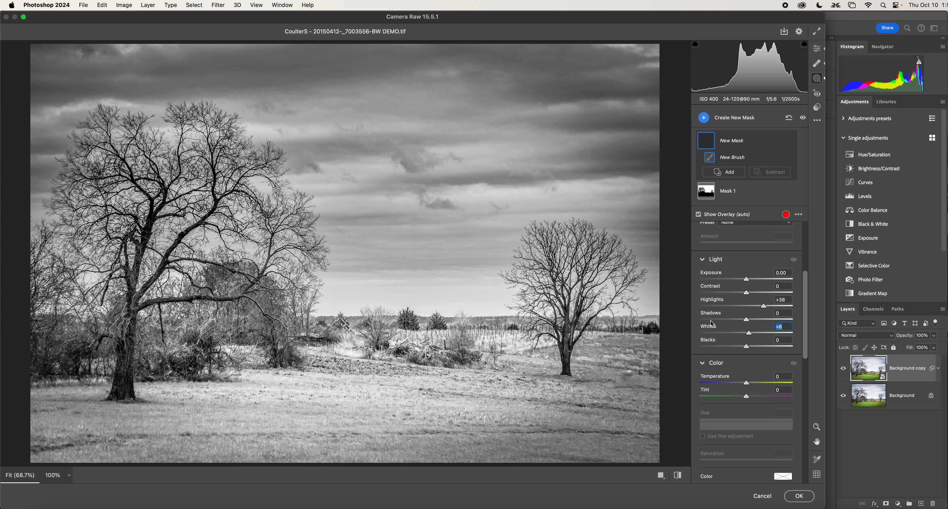
{"action": "scroll", "coordinate": [744, 312], "scroll_direction": "down", "scroll_amount": 2}
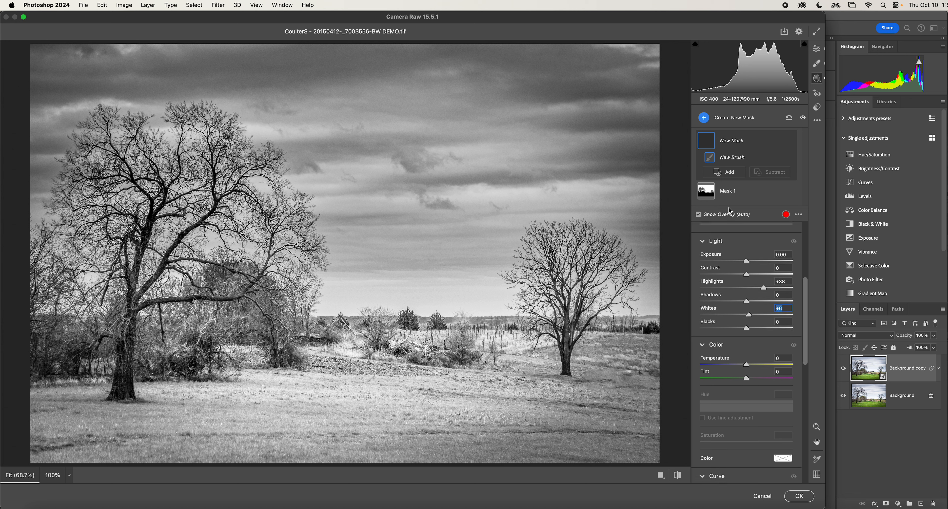
Brush the mask over the centre and right of the sky and part of the left tree, raising the flow from 26 to 100.
{"action": "scroll", "coordinate": [733, 220], "scroll_direction": "up", "scroll_amount": 10}
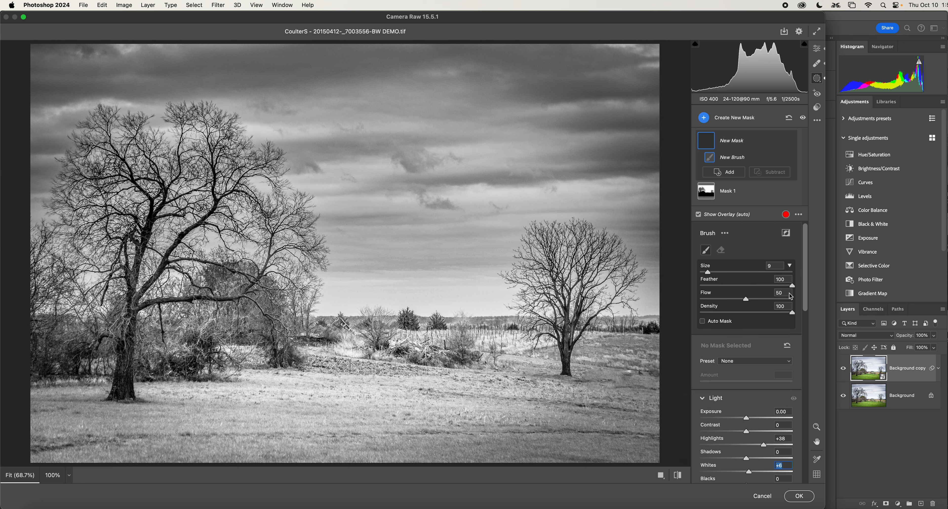
{"action": "left_click", "coordinate": [745, 301]}
{"action": "left_click_drag", "start_coordinate": [744, 298], "coordinate": [722, 299]}
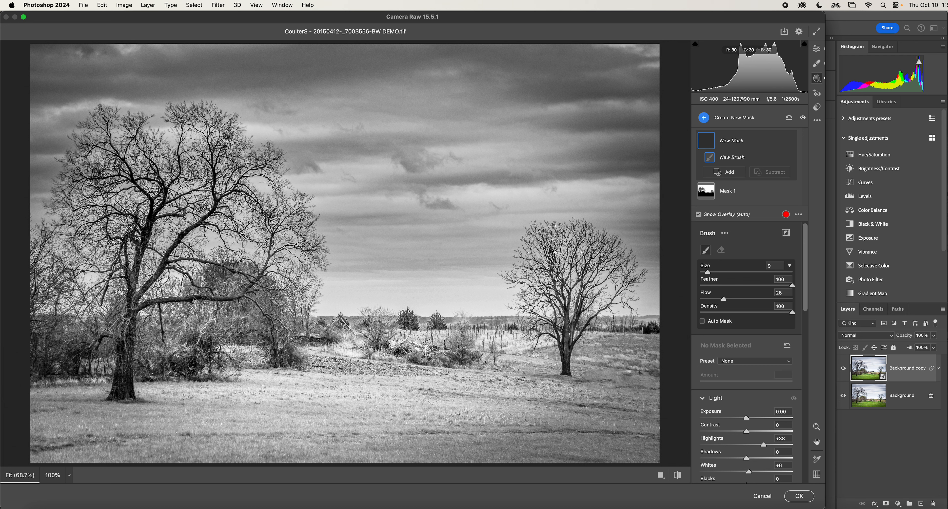
{"action": "mouse_move", "coordinate": [600, 271]}
{"action": "left_mouse_down"}
{"action": "mouse_move", "coordinate": [548, 283]}
{"action": "mouse_move", "coordinate": [575, 274]}
{"action": "left_mouse_up"}
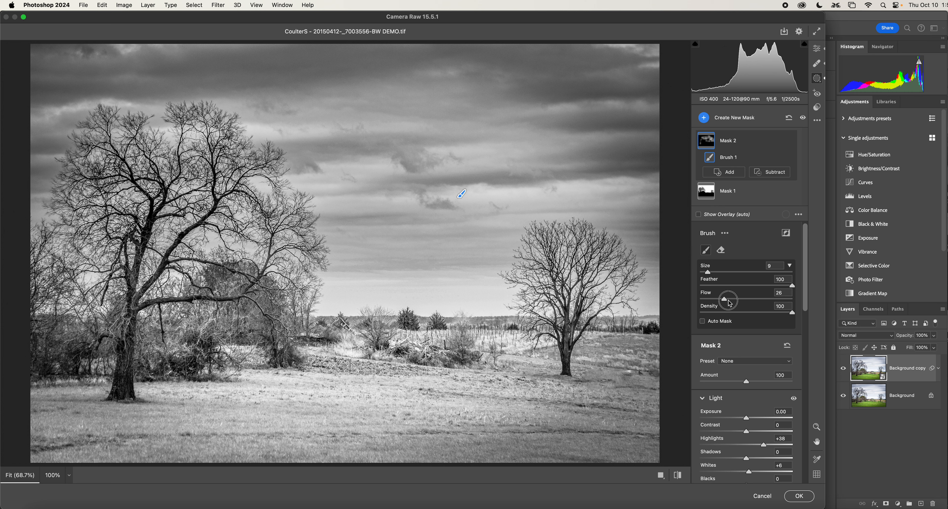
{"action": "left_click_drag", "start_coordinate": [724, 299], "coordinate": [823, 306]}
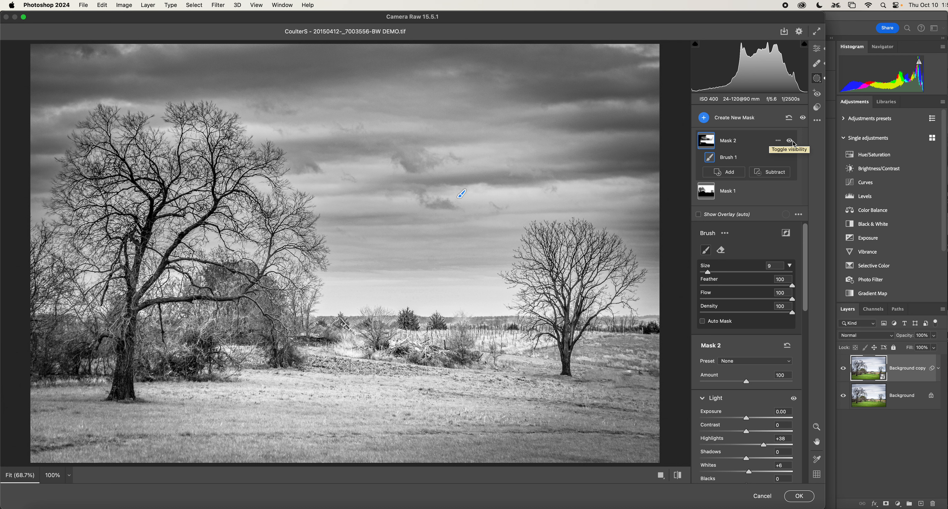
Compare the photo with and without the brush mask, and show its overlay in pink instead of red.
{"action": "left_click", "coordinate": [791, 141]}
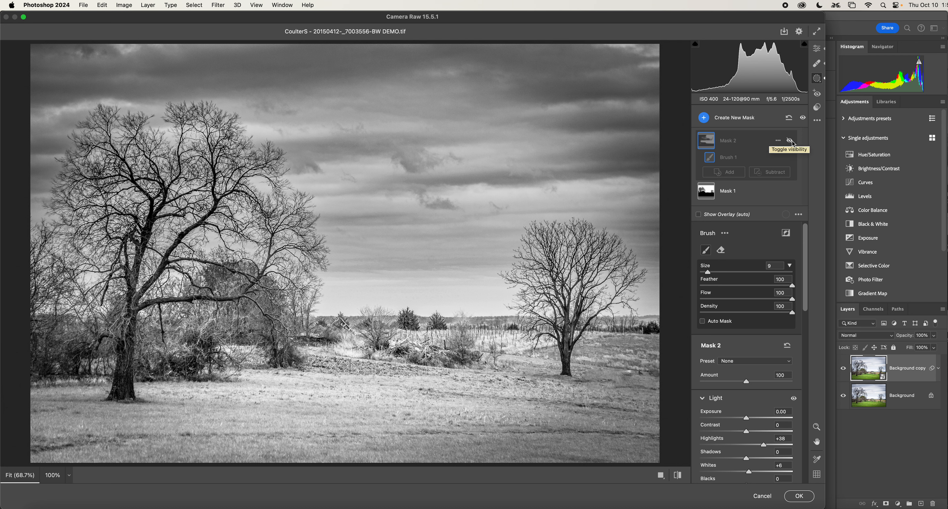
{"action": "left_click", "coordinate": [790, 141]}
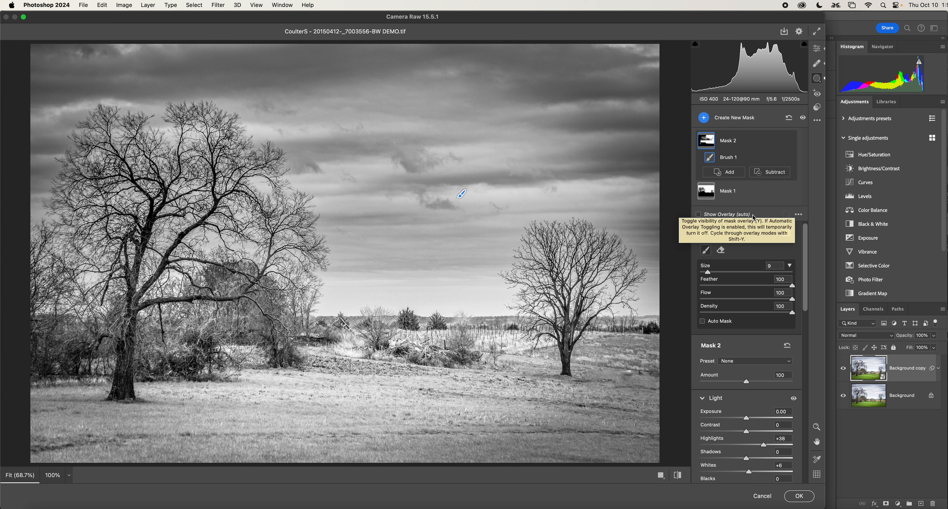
{"action": "left_click", "coordinate": [711, 215]}
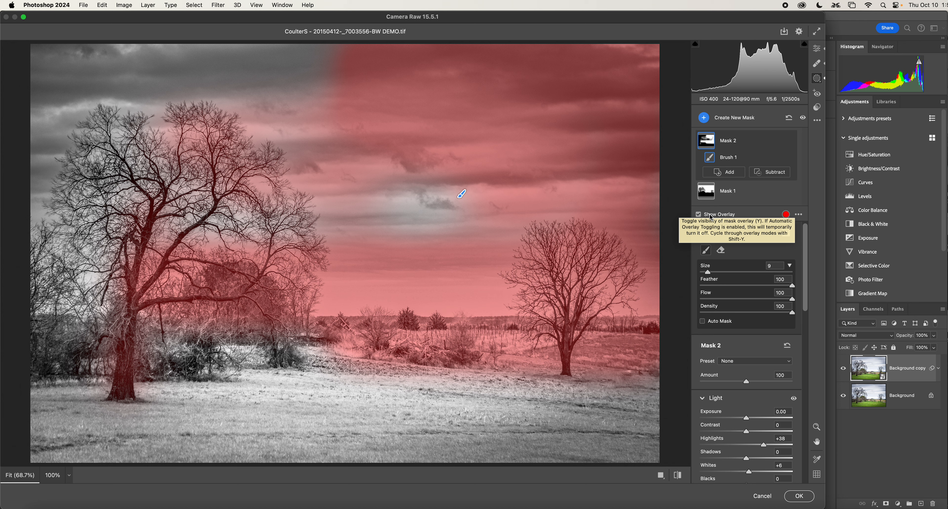
{"action": "left_click", "coordinate": [786, 216]}
{"action": "left_click", "coordinate": [521, 183]}
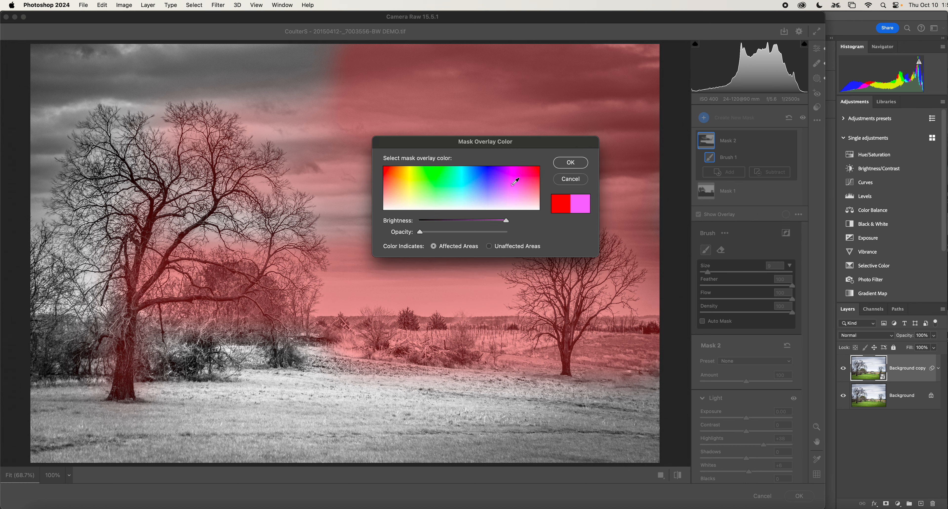
{"action": "left_click", "coordinate": [570, 163]}
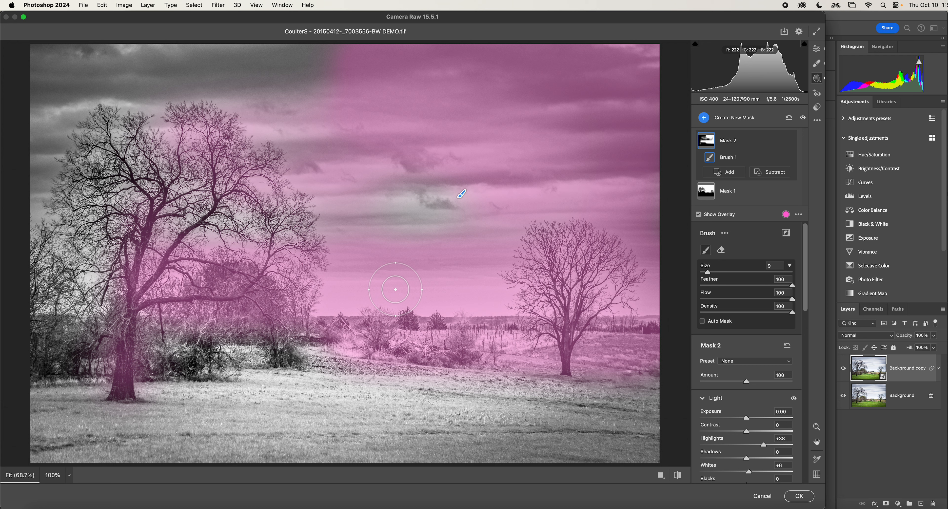
Erase the brush mask from the bright sky band just above the horizon, using an eraser with Feather 46.
{"action": "key", "text": "alt"}
{"action": "key", "text": "bracketright"}
{"action": "key", "text": "bracketright"}
{"action": "key", "text": "bracketright"}
{"action": "key", "text": "bracketright"}
{"action": "key", "text": "bracketright"}
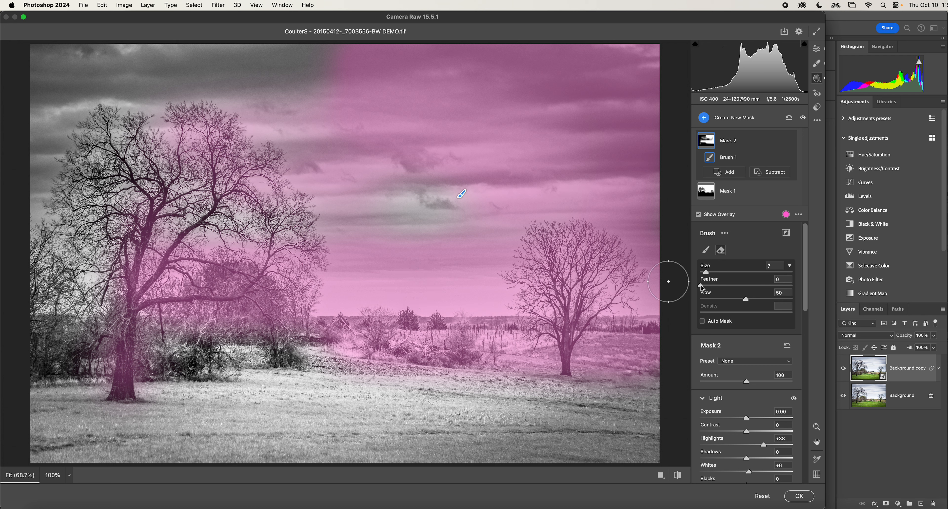
{"action": "left_click_drag", "start_coordinate": [701, 287], "coordinate": [744, 287]}
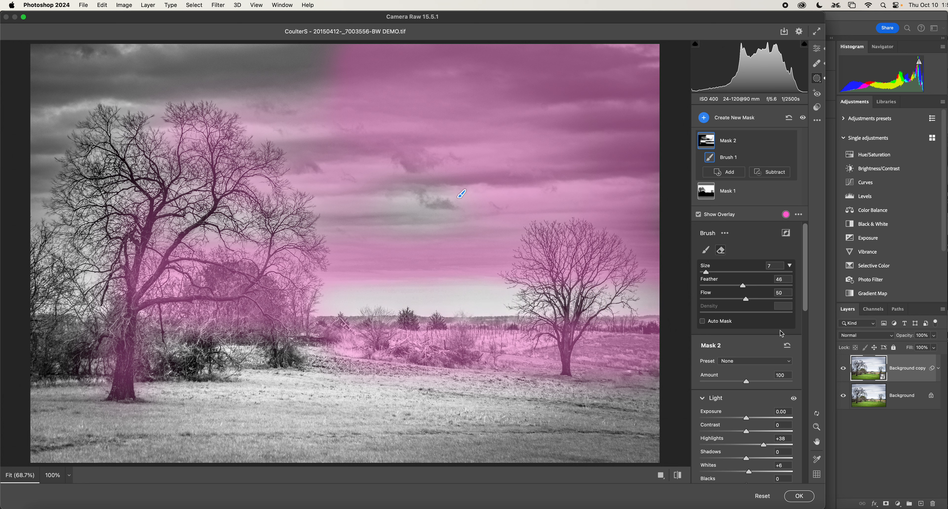
Paint the brush mask over the gap in the central sky and the area around the left tree, and hide the overlay.
{"action": "key", "text": "super+z"}
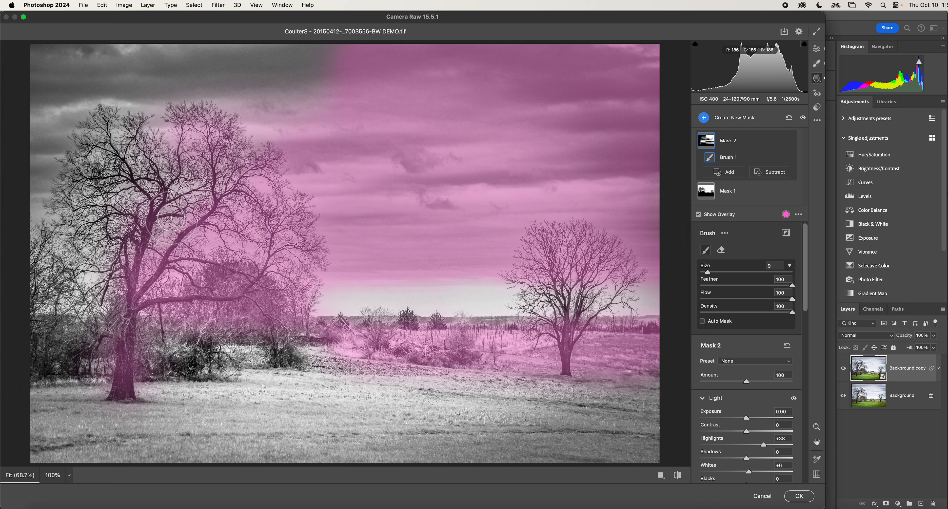
{"action": "mouse_move", "coordinate": [50, 286]}
{"action": "left_mouse_down"}
{"action": "mouse_move", "coordinate": [78, 294]}
{"action": "mouse_move", "coordinate": [96, 266]}
{"action": "mouse_move", "coordinate": [56, 238]}
{"action": "mouse_move", "coordinate": [49, 220]}
{"action": "mouse_move", "coordinate": [144, 206]}
{"action": "mouse_move", "coordinate": [108, 160]}
{"action": "mouse_move", "coordinate": [188, 132]}
{"action": "mouse_move", "coordinate": [141, 107]}
{"action": "mouse_move", "coordinate": [17, 119]}
{"action": "mouse_move", "coordinate": [65, 112]}
{"action": "mouse_move", "coordinate": [112, 122]}
{"action": "mouse_move", "coordinate": [47, 171]}
{"action": "mouse_move", "coordinate": [40, 202]}
{"action": "mouse_move", "coordinate": [46, 180]}
{"action": "mouse_move", "coordinate": [98, 172]}
{"action": "left_mouse_up"}
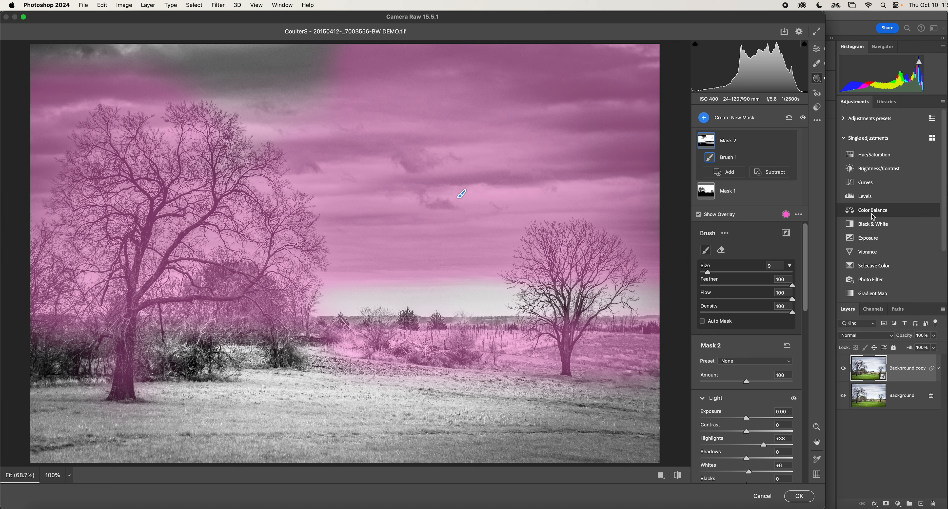
{"action": "left_click", "coordinate": [699, 216]}
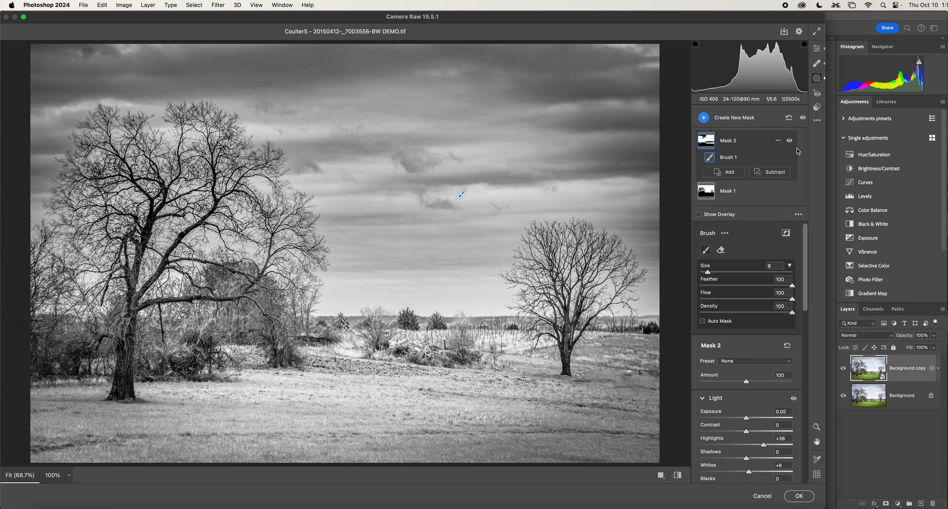
Compare the photo with and without the second brush mask, Mask 2, leaving the mask switched on.
{"action": "left_click", "coordinate": [790, 140]}
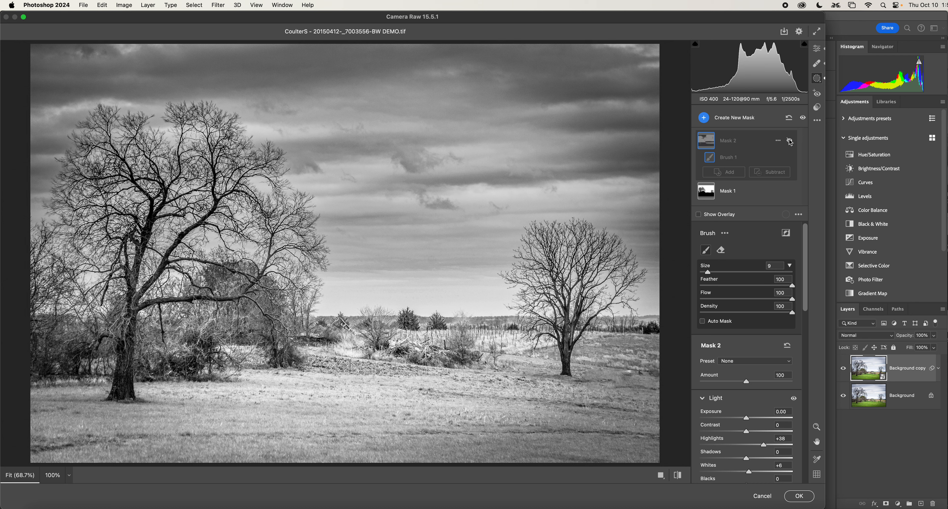
{"action": "left_click", "coordinate": [789, 140]}
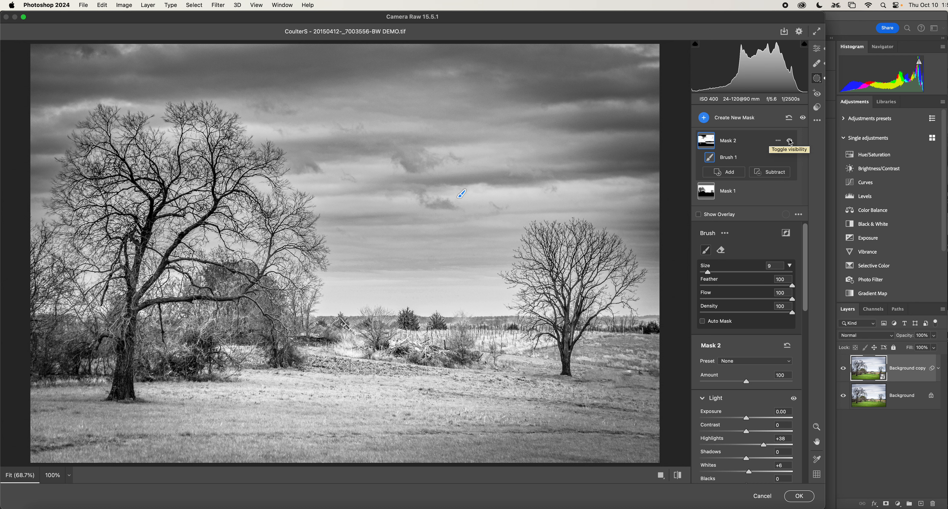
{"action": "left_click", "coordinate": [789, 140]}
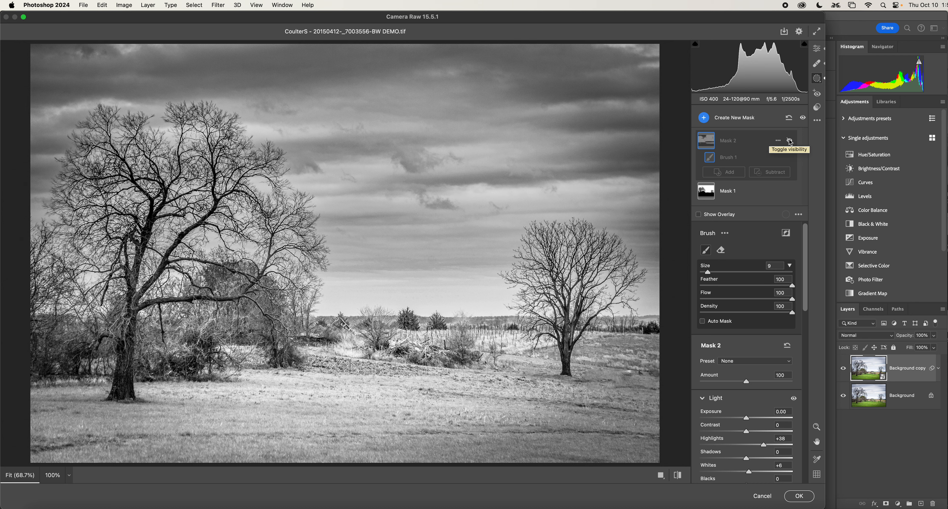
{"action": "left_click", "coordinate": [789, 140]}
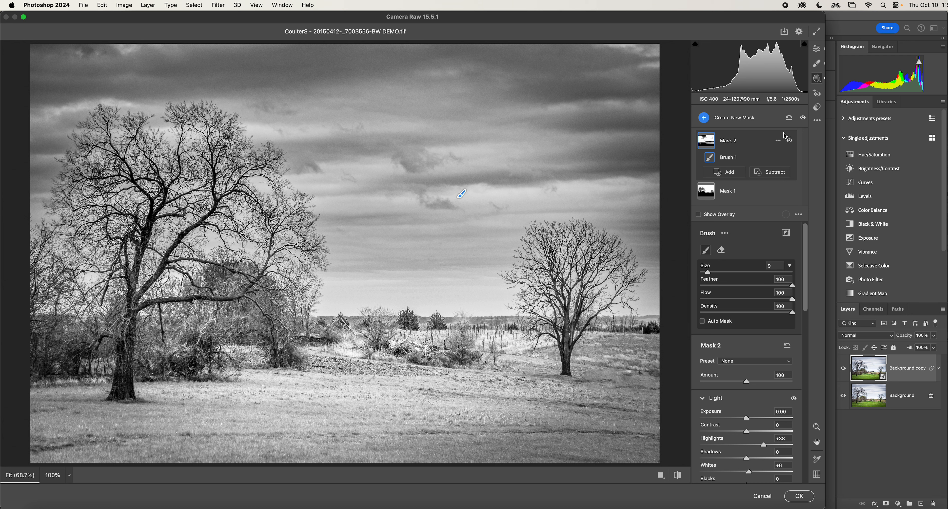
Create a new brush mask and set its Shadows to -30.
{"action": "left_click", "coordinate": [703, 118]}
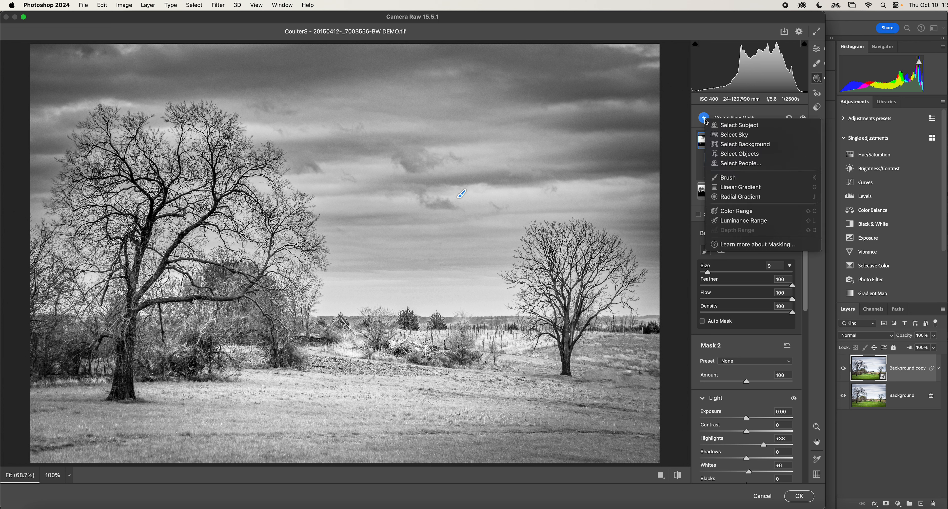
{"action": "left_click", "coordinate": [739, 178]}
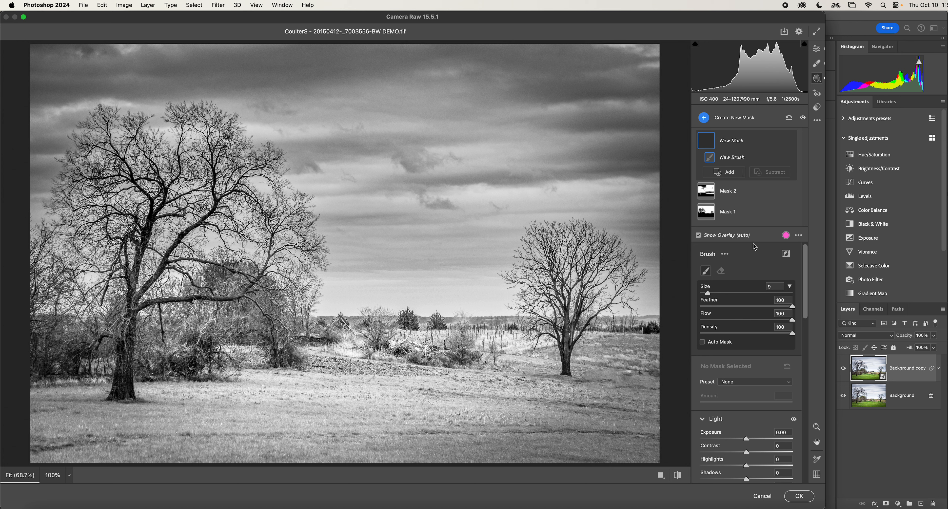
{"action": "scroll", "coordinate": [755, 257], "scroll_direction": "down", "scroll_amount": 5}
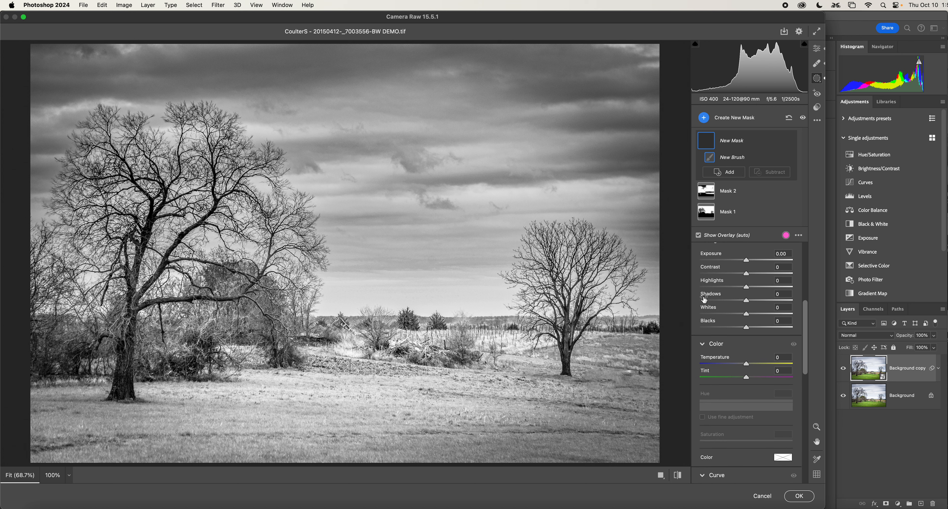
{"action": "left_click_drag", "start_coordinate": [704, 299], "coordinate": [712, 296]}
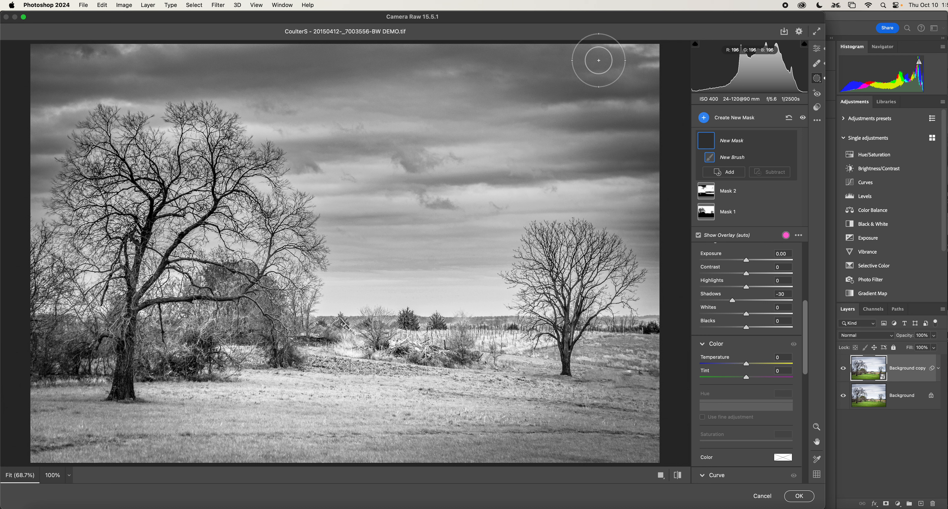
Brush the new mask over the upper sky, the bushes by the left tree, the field and the right tree.
{"action": "mouse_move", "coordinate": [596, 69]}
{"action": "left_mouse_down"}
{"action": "mouse_move", "coordinate": [356, 58]}
{"action": "mouse_move", "coordinate": [435, 53]}
{"action": "mouse_move", "coordinate": [520, 93]}
{"action": "left_mouse_up"}
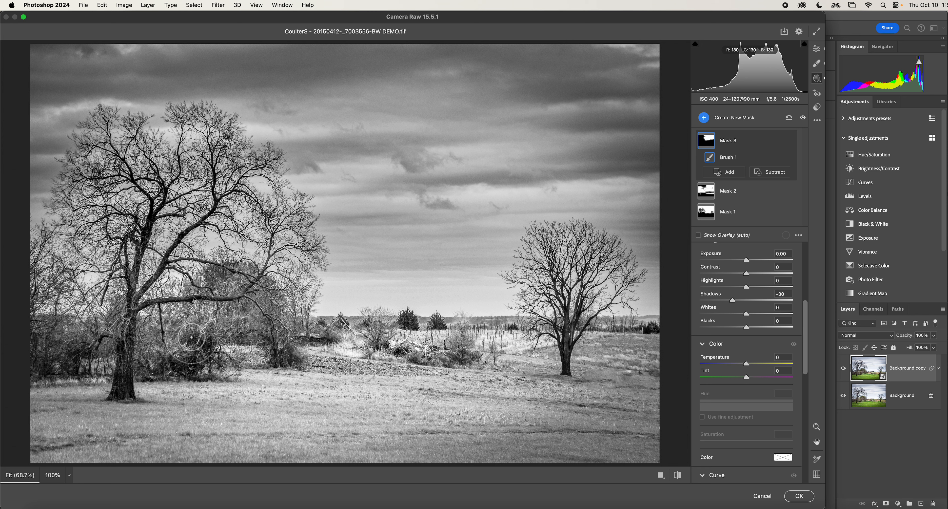
{"action": "left_click_drag", "start_coordinate": [240, 310], "coordinate": [248, 332]}
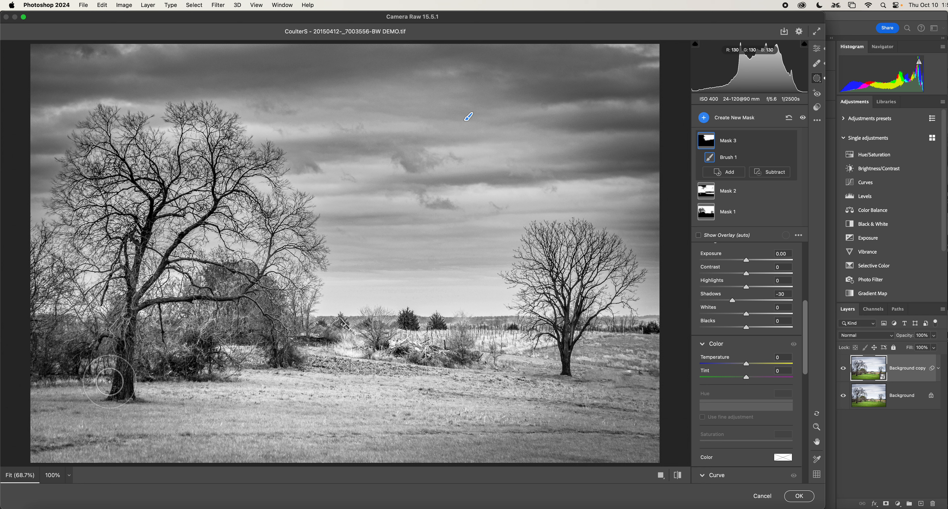
{"action": "left_click_drag", "start_coordinate": [35, 325], "coordinate": [36, 410]}
{"action": "mouse_move", "coordinate": [74, 443]}
{"action": "left_mouse_down"}
{"action": "mouse_move", "coordinate": [58, 447]}
{"action": "mouse_move", "coordinate": [81, 446]}
{"action": "left_mouse_up"}
{"action": "mouse_move", "coordinate": [594, 446]}
{"action": "left_mouse_down"}
{"action": "mouse_move", "coordinate": [628, 434]}
{"action": "mouse_move", "coordinate": [372, 443]}
{"action": "mouse_move", "coordinate": [229, 429]}
{"action": "mouse_move", "coordinate": [47, 432]}
{"action": "mouse_move", "coordinate": [325, 450]}
{"action": "mouse_move", "coordinate": [613, 416]}
{"action": "mouse_move", "coordinate": [419, 417]}
{"action": "mouse_move", "coordinate": [331, 390]}
{"action": "mouse_move", "coordinate": [460, 382]}
{"action": "mouse_move", "coordinate": [580, 351]}
{"action": "left_mouse_up"}
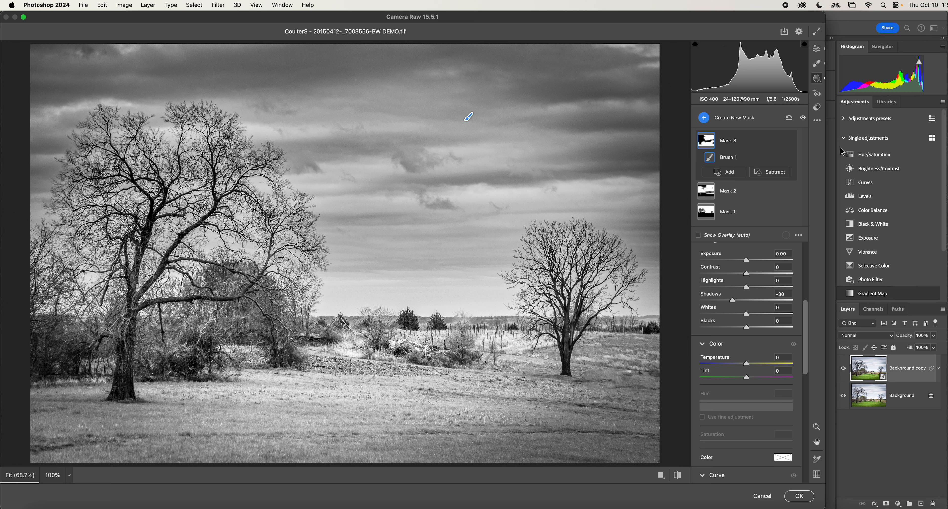
Compare the photo with and without the new shadow-darkening brush mask, Mask 3.
{"action": "left_click", "coordinate": [790, 142]}
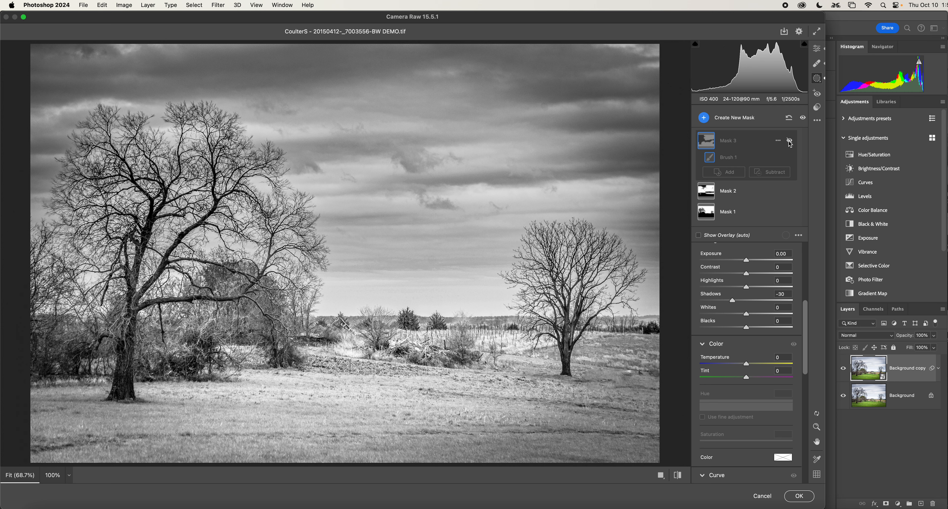
{"action": "left_click", "coordinate": [790, 142]}
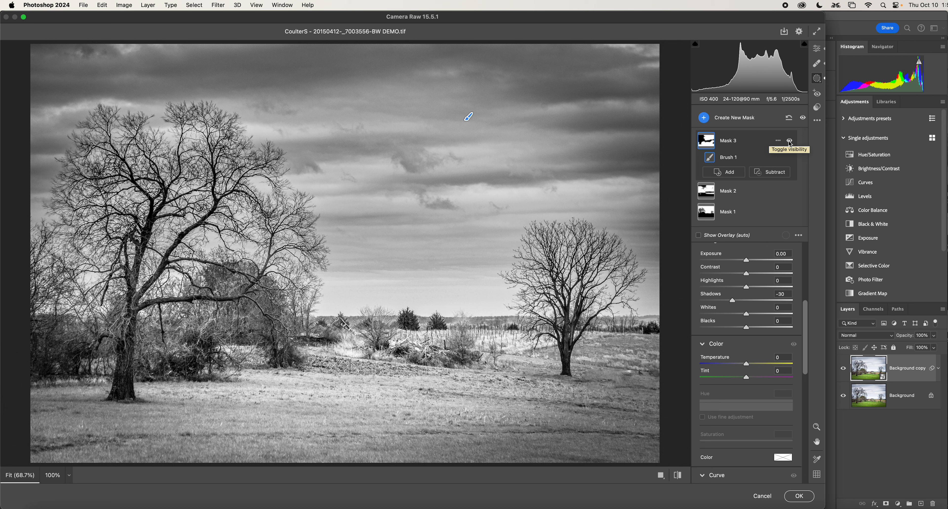
{"action": "left_click", "coordinate": [790, 142]}
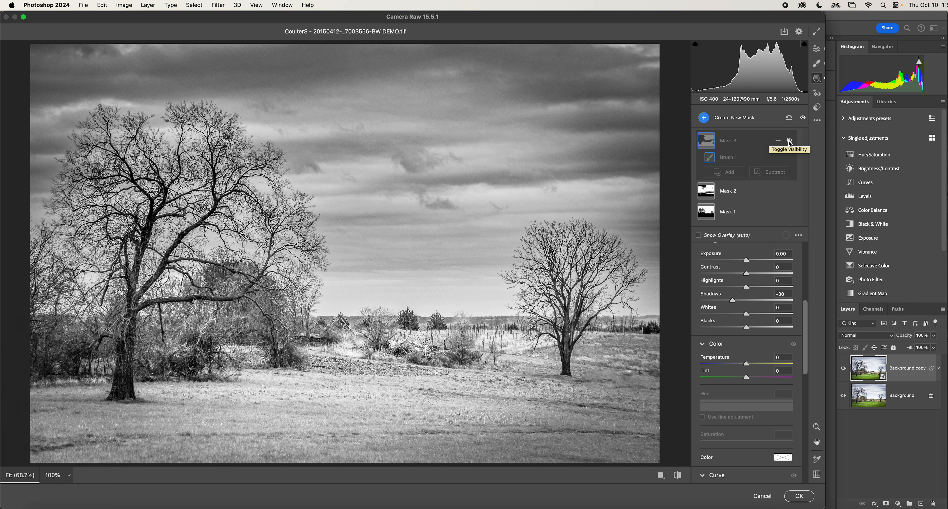
{"action": "left_click", "coordinate": [790, 142]}
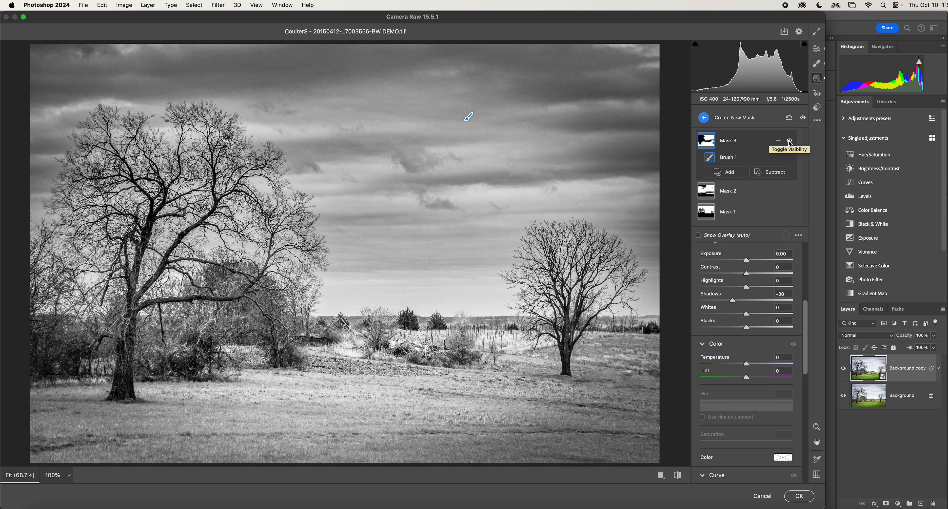
Erase the Mask 3 brushing from the foreground grass, showing the pink overlay while erasing and hiding it when done.
{"action": "left_click", "coordinate": [769, 174]}
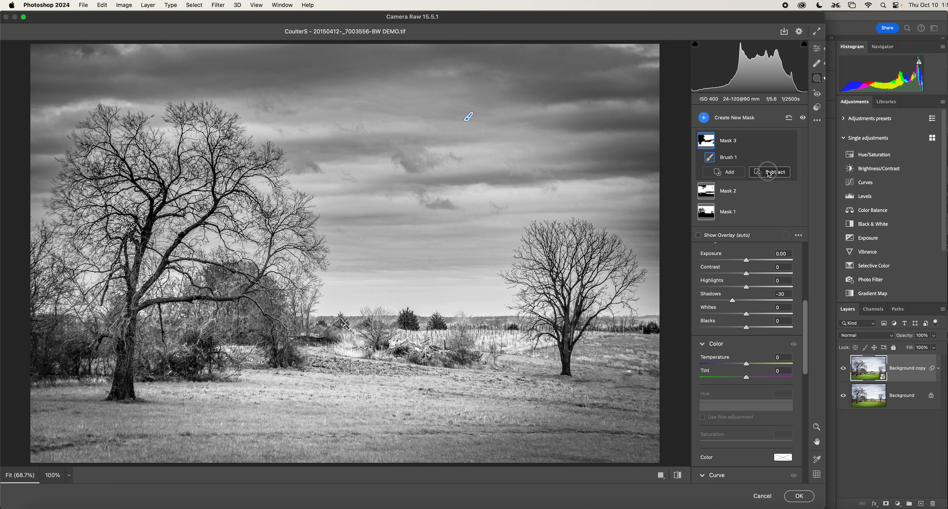
{"action": "left_click", "coordinate": [768, 173]}
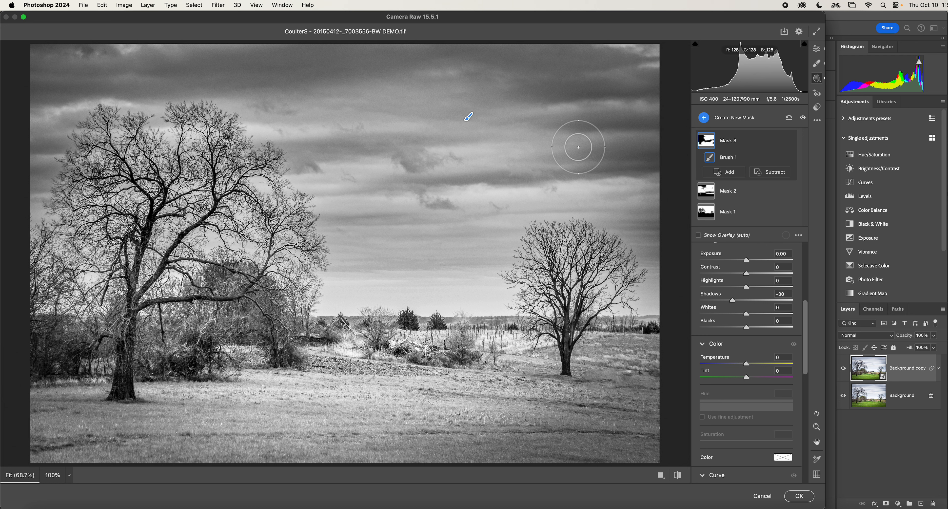
{"action": "key", "text": "alt"}
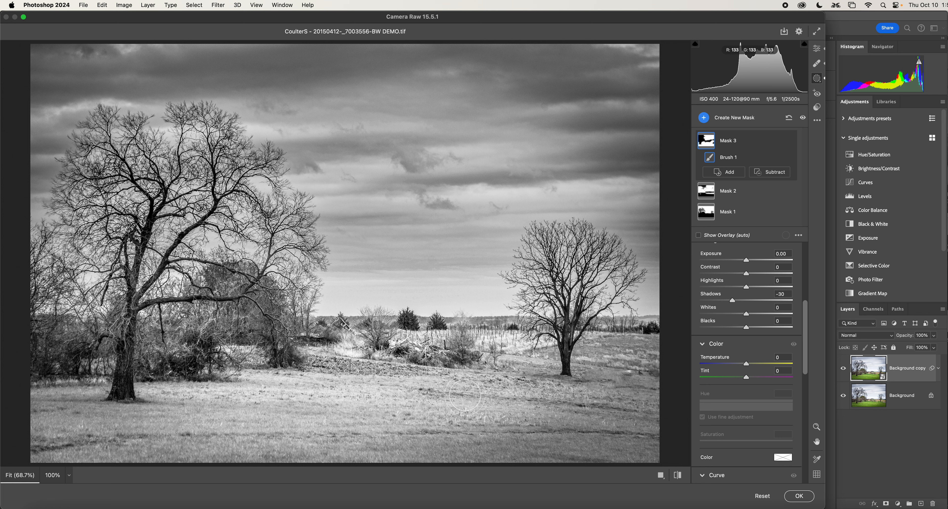
{"action": "left_click", "coordinate": [698, 235]}
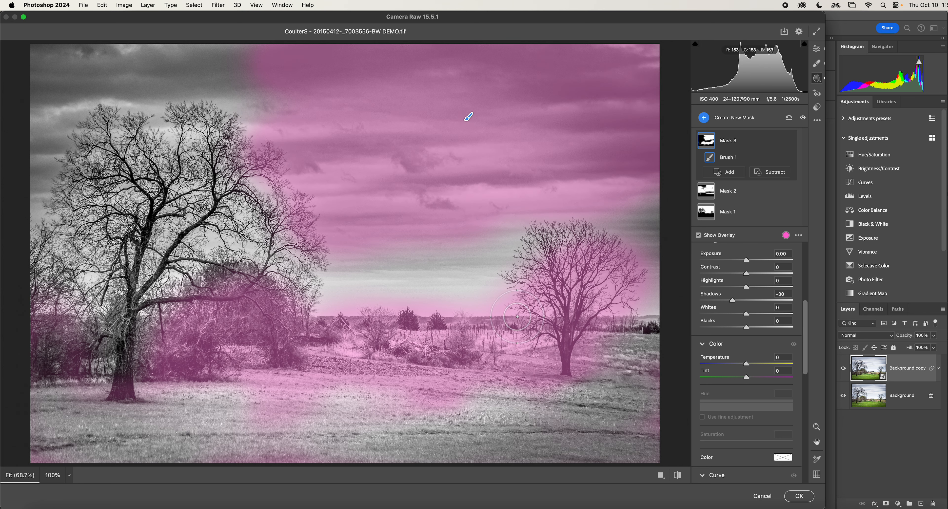
{"action": "mouse_move", "coordinate": [228, 457]}
{"action": "left_mouse_down"}
{"action": "mouse_move", "coordinate": [296, 455]}
{"action": "mouse_move", "coordinate": [178, 452]}
{"action": "left_mouse_up"}
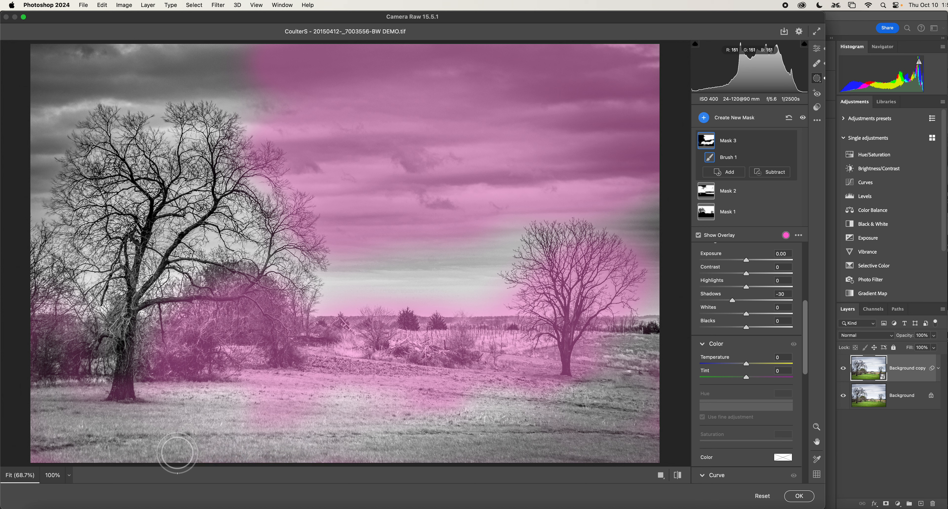
{"action": "mouse_move", "coordinate": [279, 409]}
{"action": "left_mouse_down"}
{"action": "mouse_move", "coordinate": [368, 399]}
{"action": "mouse_move", "coordinate": [276, 408]}
{"action": "mouse_move", "coordinate": [349, 456]}
{"action": "mouse_move", "coordinate": [447, 449]}
{"action": "mouse_move", "coordinate": [233, 425]}
{"action": "mouse_move", "coordinate": [265, 411]}
{"action": "left_mouse_up"}
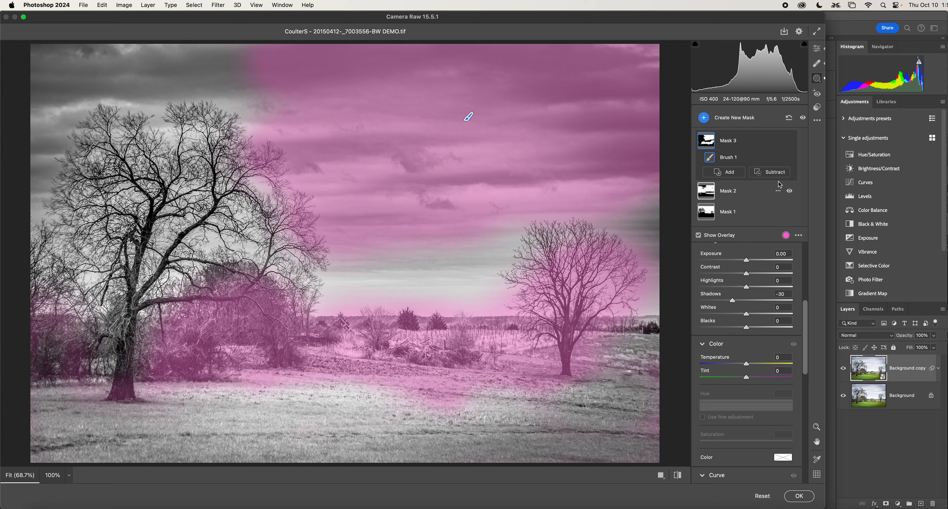
{"action": "left_click", "coordinate": [698, 235]}
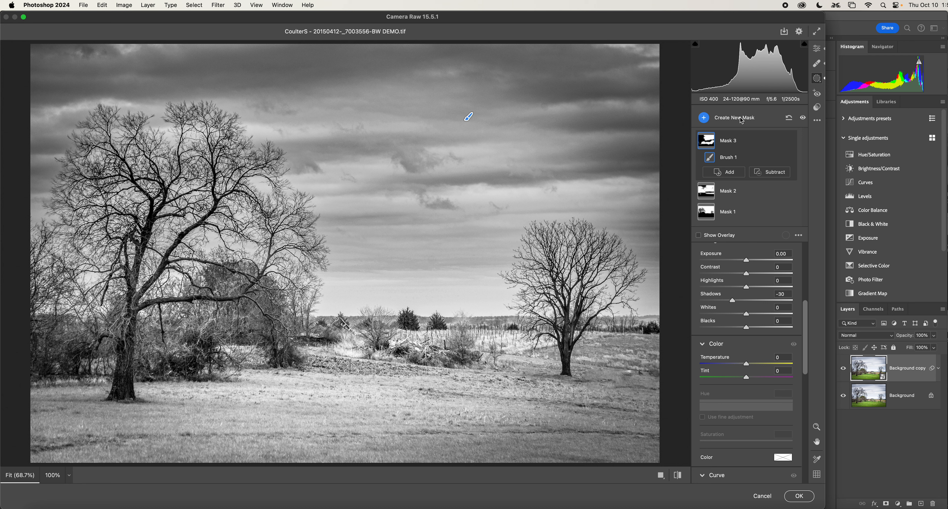
Hide Mask 3 and Mask 2 through their mask options.
{"action": "left_click", "coordinate": [779, 142]}
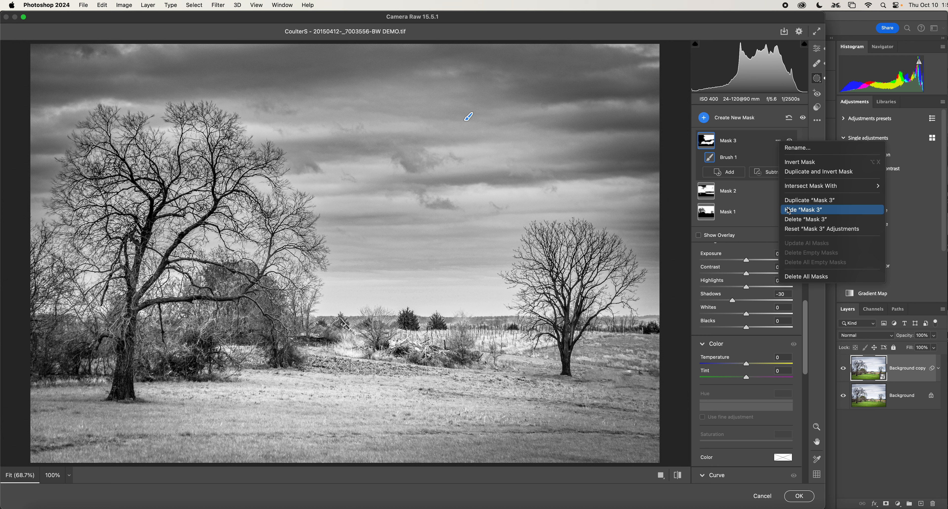
{"action": "left_click", "coordinate": [808, 208]}
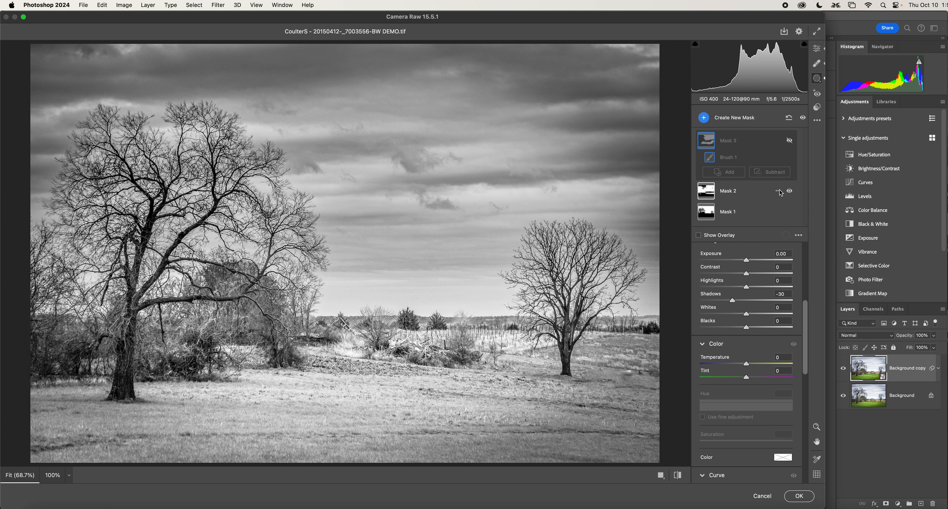
{"action": "left_click", "coordinate": [780, 191]}
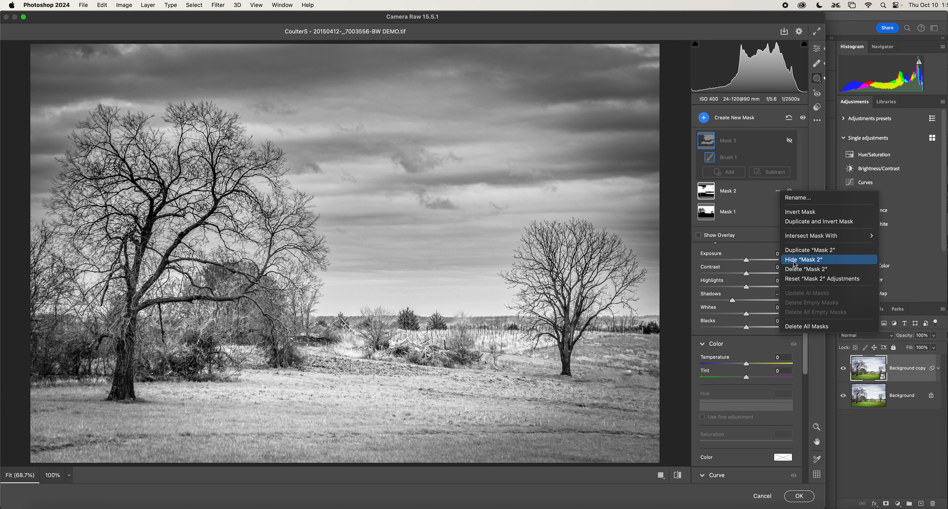
{"action": "left_click", "coordinate": [795, 261]}
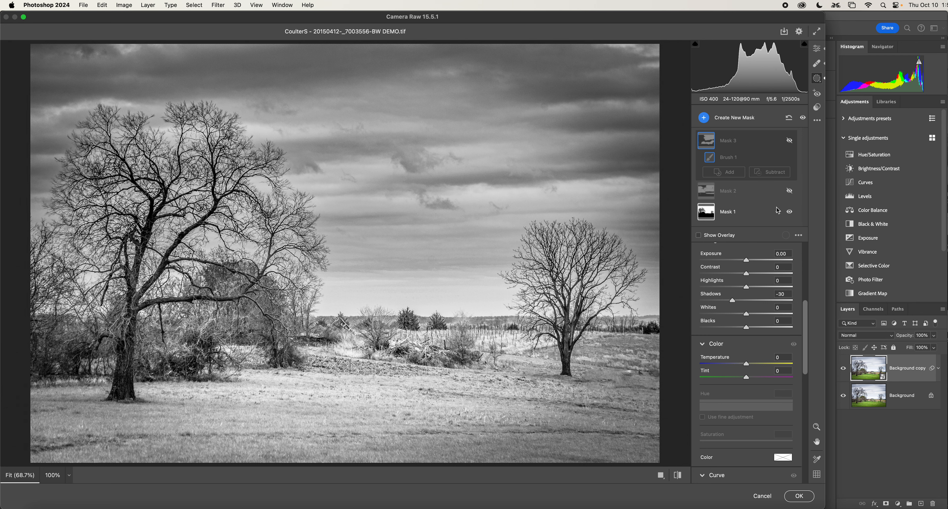
Create a luminance range mask limited to the dark tones, with its upper range at 21/51.
{"action": "left_click", "coordinate": [706, 117]}
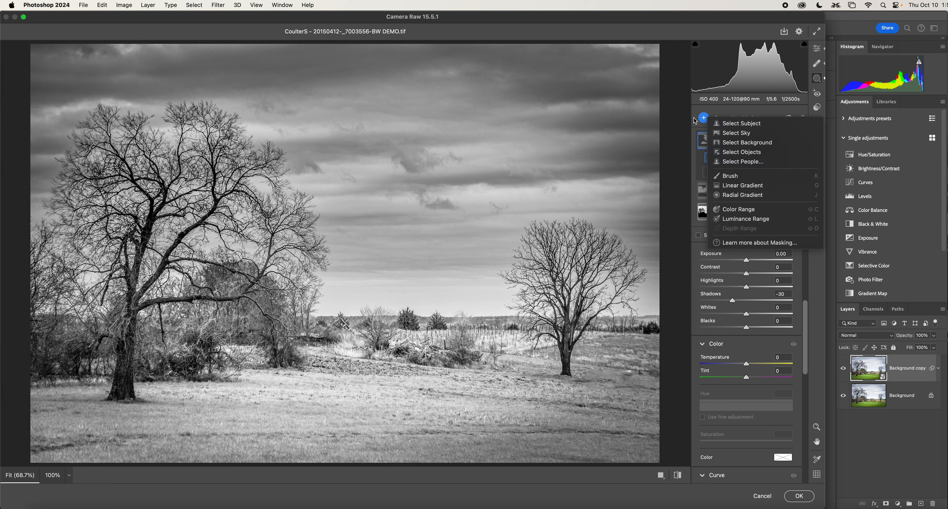
{"action": "left_click", "coordinate": [772, 220]}
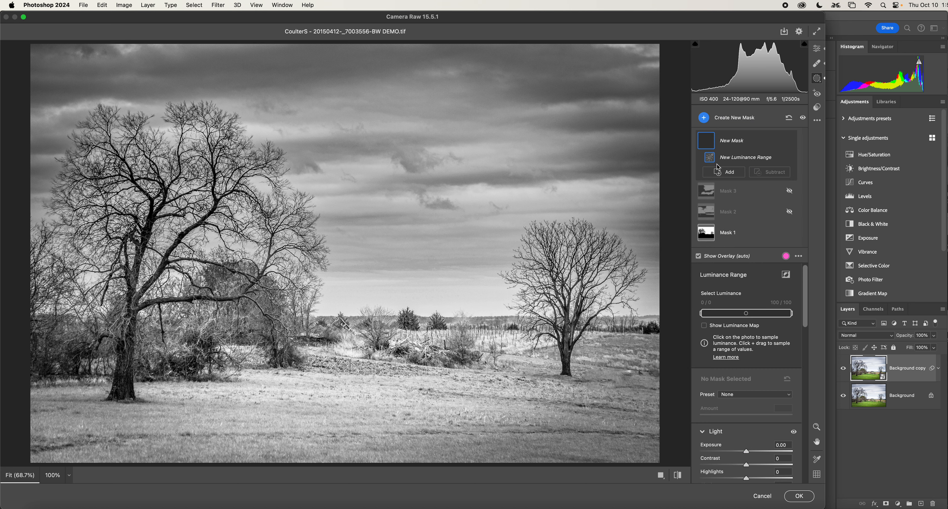
{"action": "left_click", "coordinate": [791, 314]}
{"action": "left_click_drag", "start_coordinate": [791, 313], "coordinate": [722, 314]}
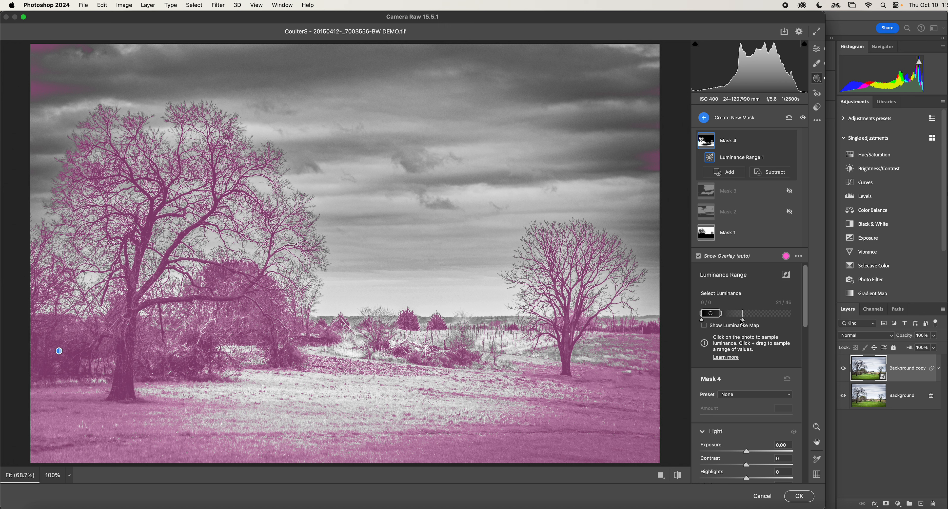
{"action": "left_click_drag", "start_coordinate": [744, 322], "coordinate": [710, 316]}
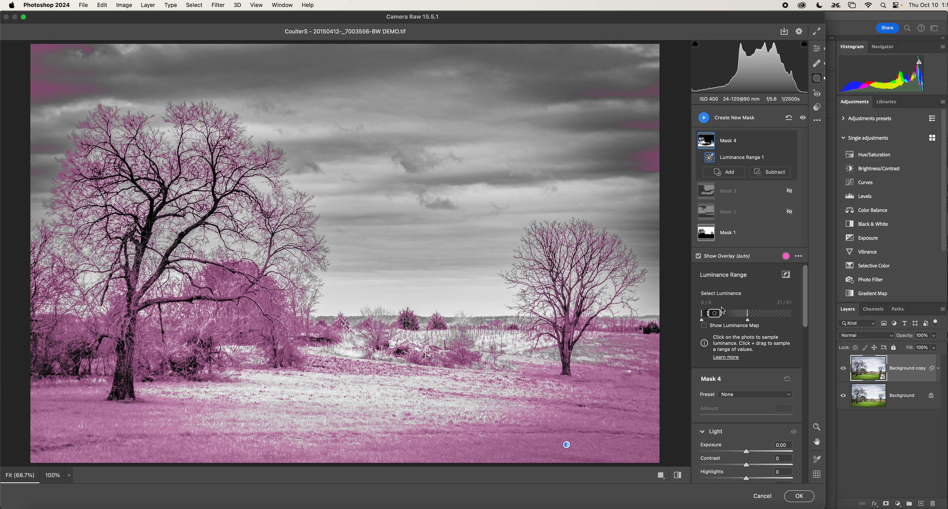
Set Shadows to +42 for the luminance range mask.
{"action": "scroll", "coordinate": [721, 309], "scroll_direction": "down", "scroll_amount": 6}
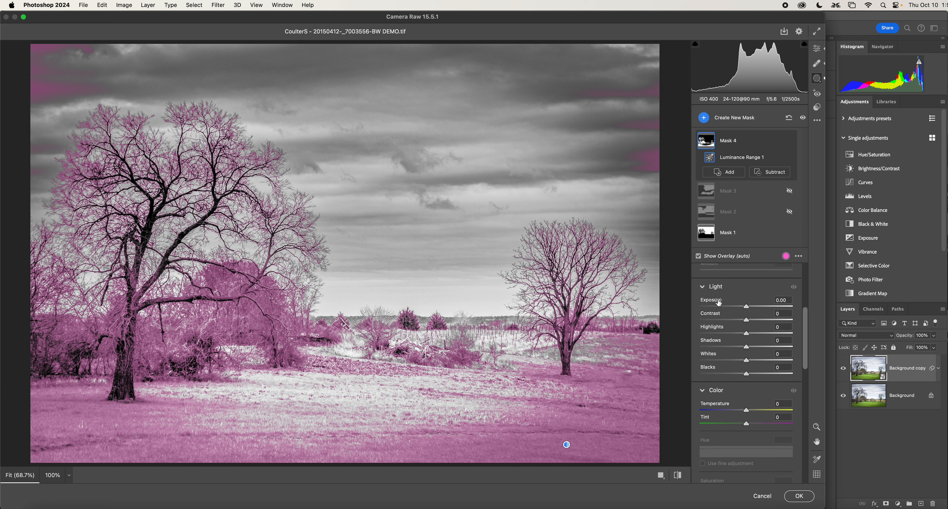
{"action": "left_click_drag", "start_coordinate": [720, 342], "coordinate": [741, 342]}
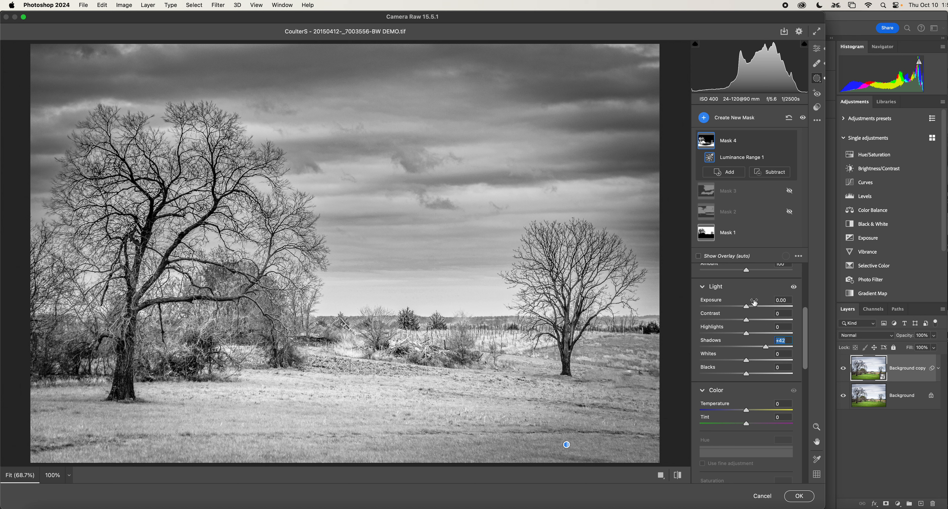
{"action": "scroll", "coordinate": [736, 268], "scroll_direction": "up", "scroll_amount": 4}
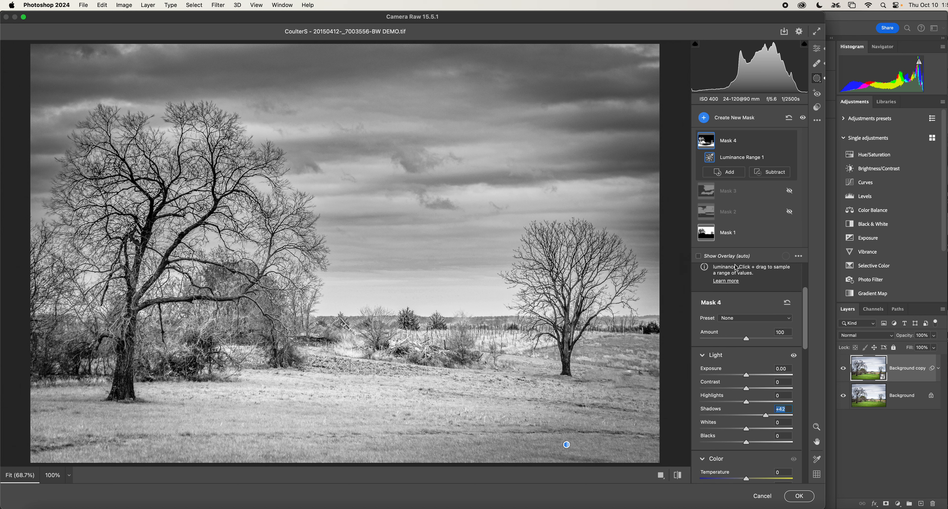
{"action": "scroll", "coordinate": [736, 268], "scroll_direction": "up", "scroll_amount": 4}
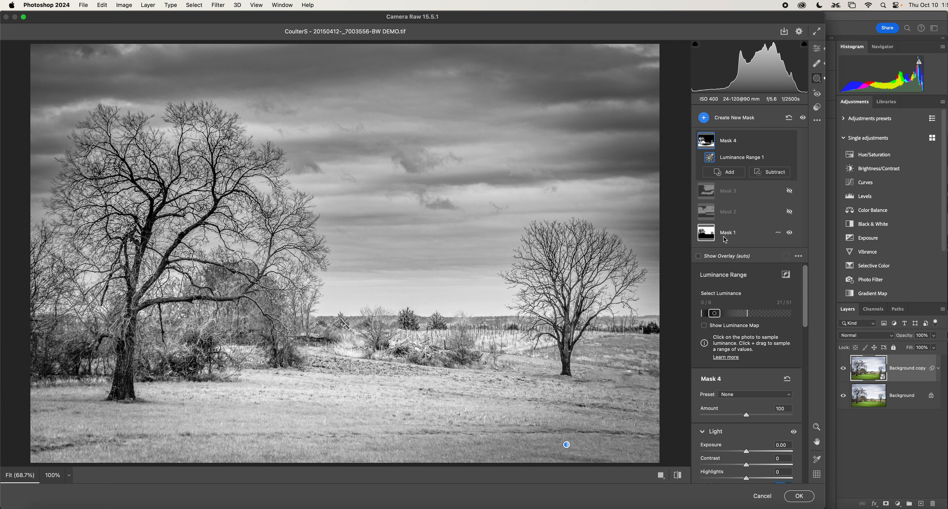
{"action": "scroll", "coordinate": [746, 381], "scroll_direction": "down", "scroll_amount": 2}
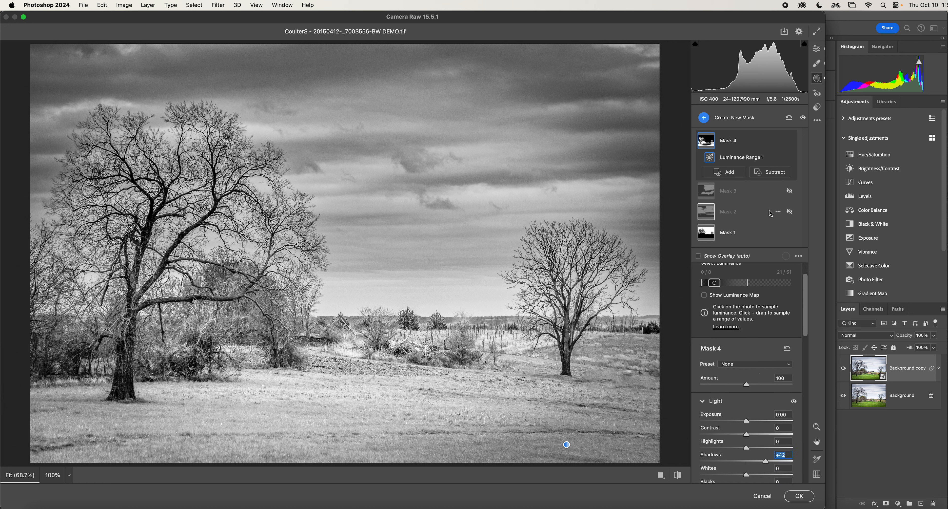
Show Mask 3 and switch its visibility off and on to compare its effect on the photo.
{"action": "left_click", "coordinate": [778, 213]}
{"action": "left_click", "coordinate": [779, 214]}
{"action": "left_click", "coordinate": [778, 191]}
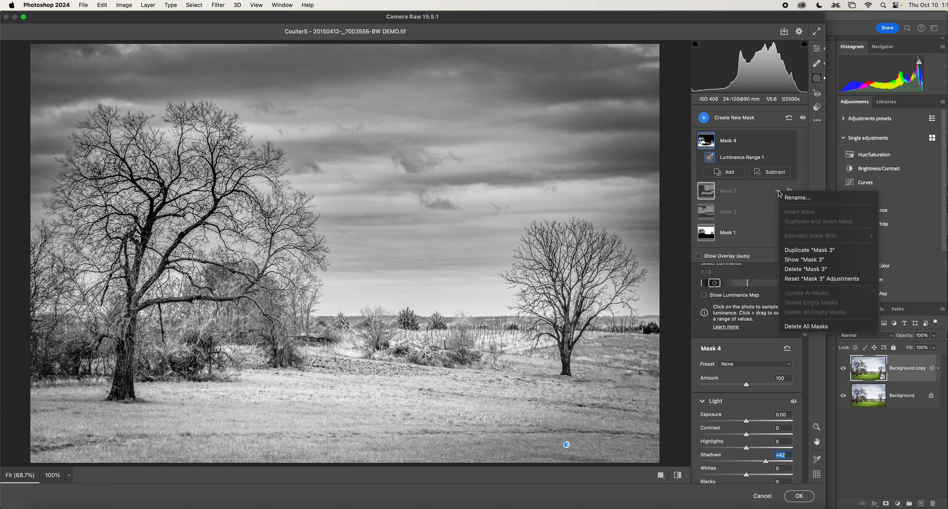
{"action": "left_click", "coordinate": [794, 259]}
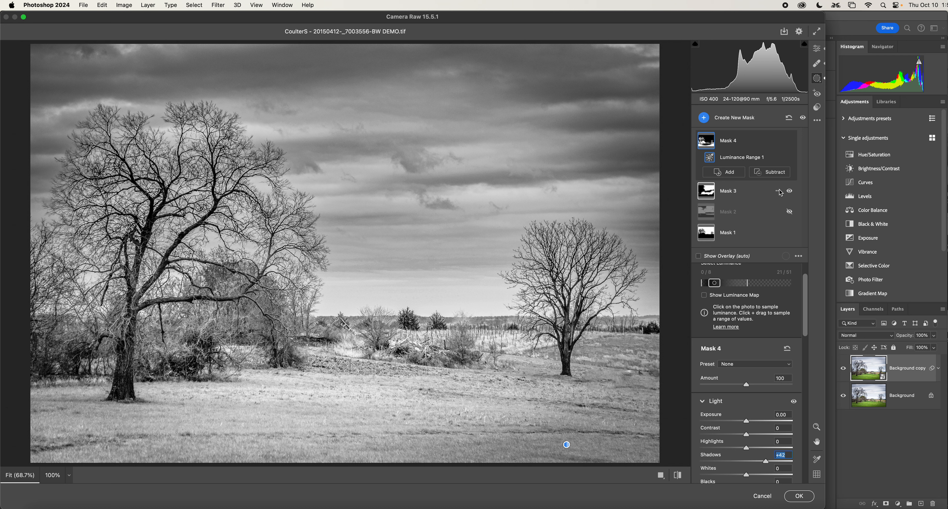
{"action": "left_click", "coordinate": [791, 191]}
{"action": "left_click", "coordinate": [791, 190]}
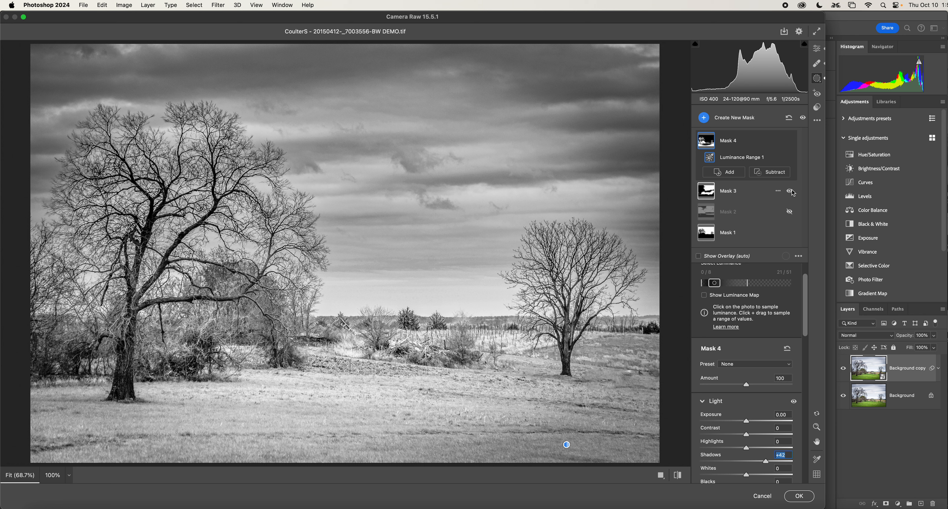
{"action": "left_click", "coordinate": [790, 190]}
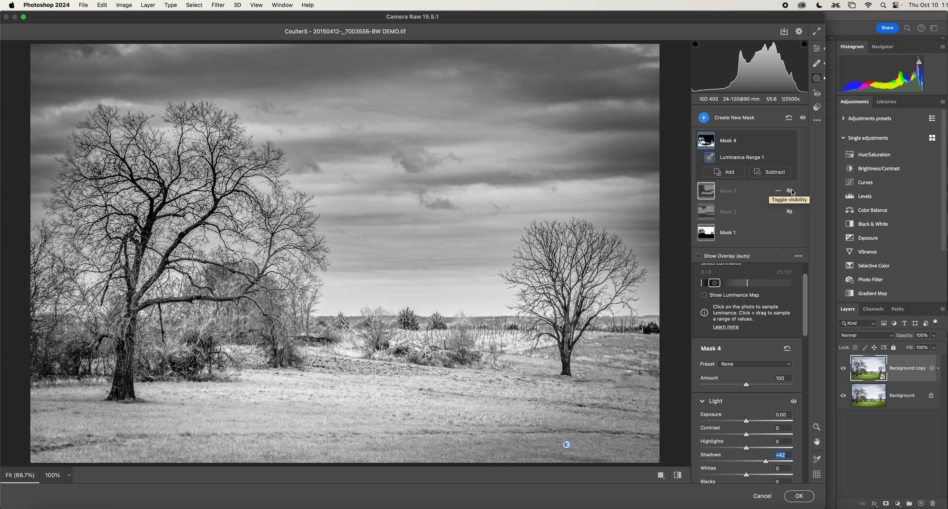
{"action": "left_click", "coordinate": [791, 190]}
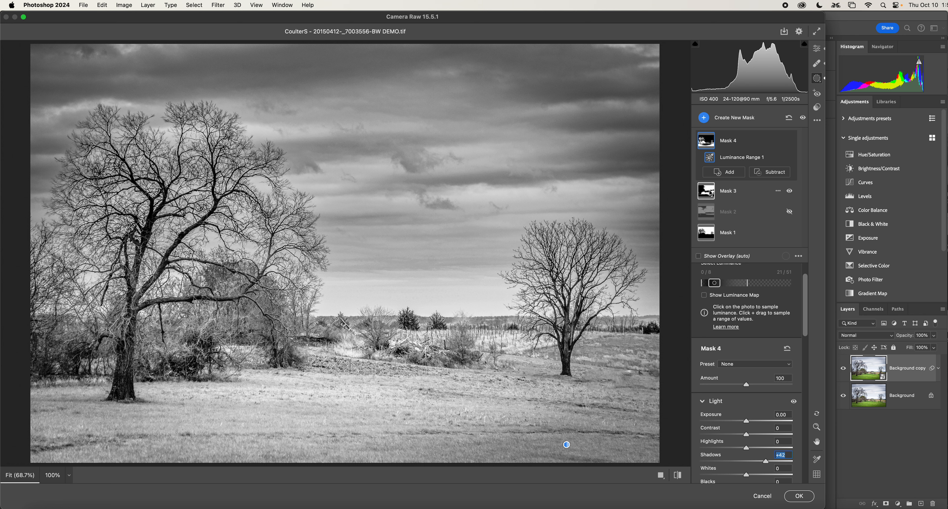
{"action": "mouse_move", "coordinate": [710, 192]}
Hide Mask 4 and Mask 3 through their mask options.
{"action": "left_click", "coordinate": [778, 142]}
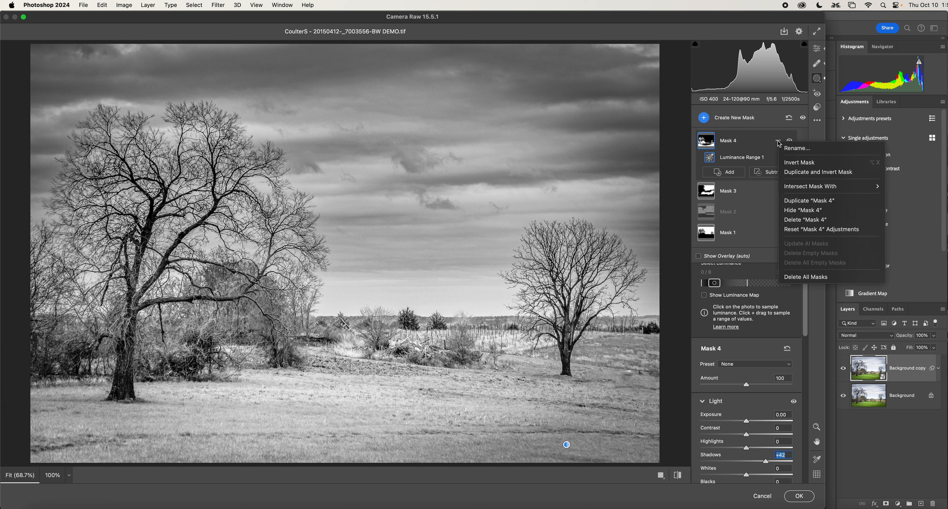
{"action": "left_click", "coordinate": [796, 211]}
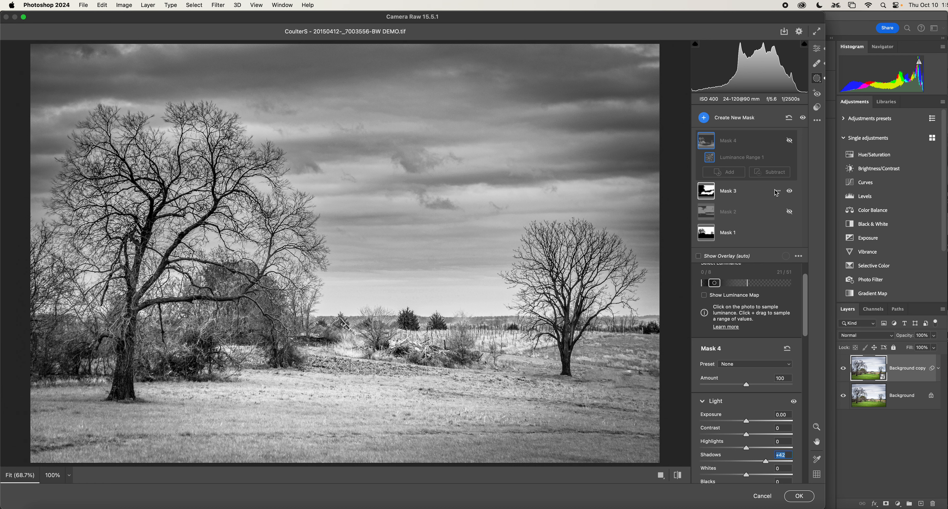
{"action": "left_click", "coordinate": [778, 192]}
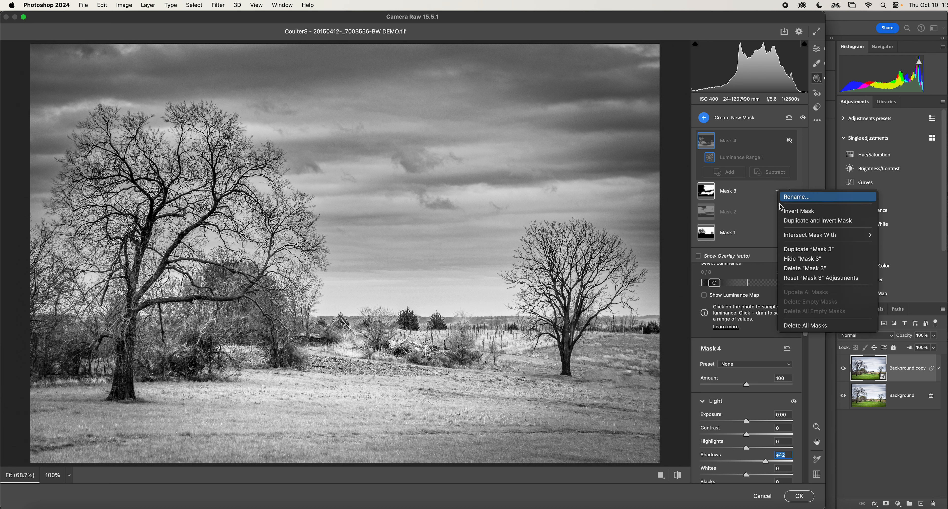
{"action": "left_click", "coordinate": [794, 259]}
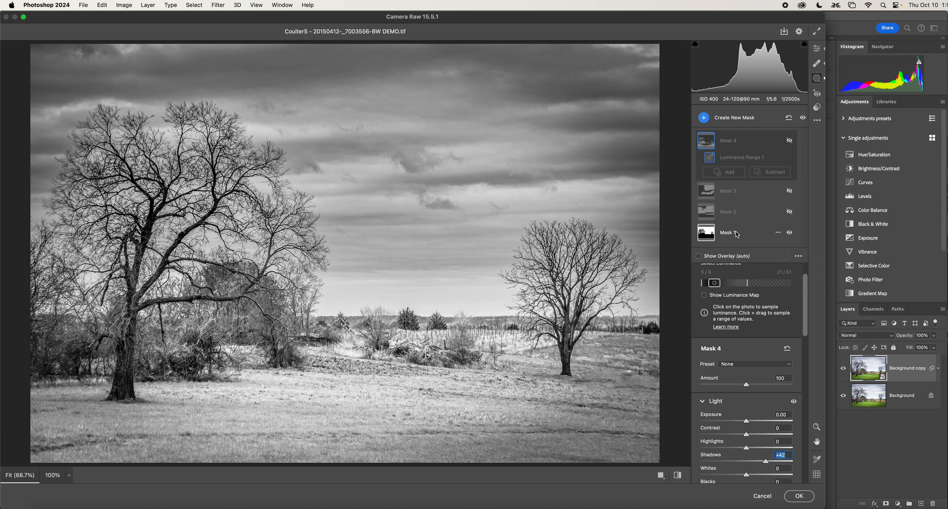
Set Texture to -14, Clarity to -16 and Sharpness to -18 for the Mask 1 sky mask, and apply the Camera Raw edits.
{"action": "left_click", "coordinate": [713, 235]}
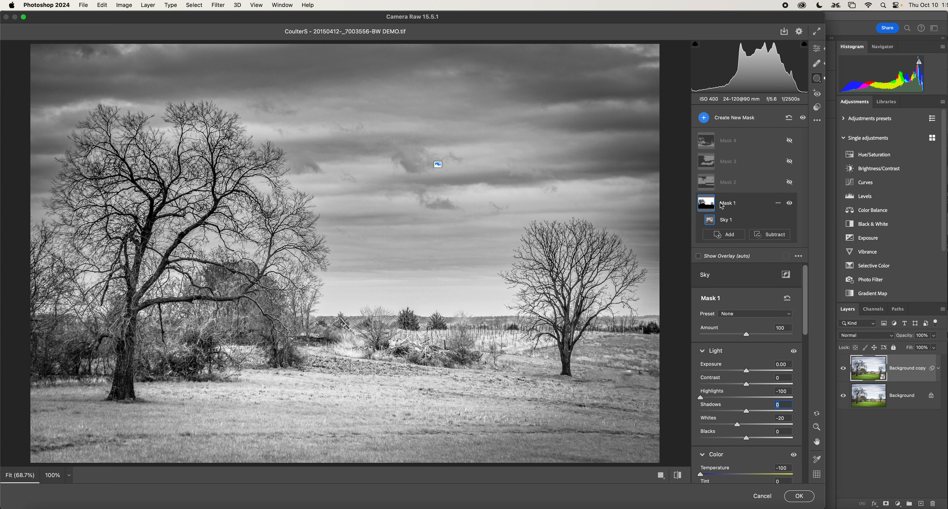
{"action": "scroll", "coordinate": [740, 327], "scroll_direction": "down", "scroll_amount": 2}
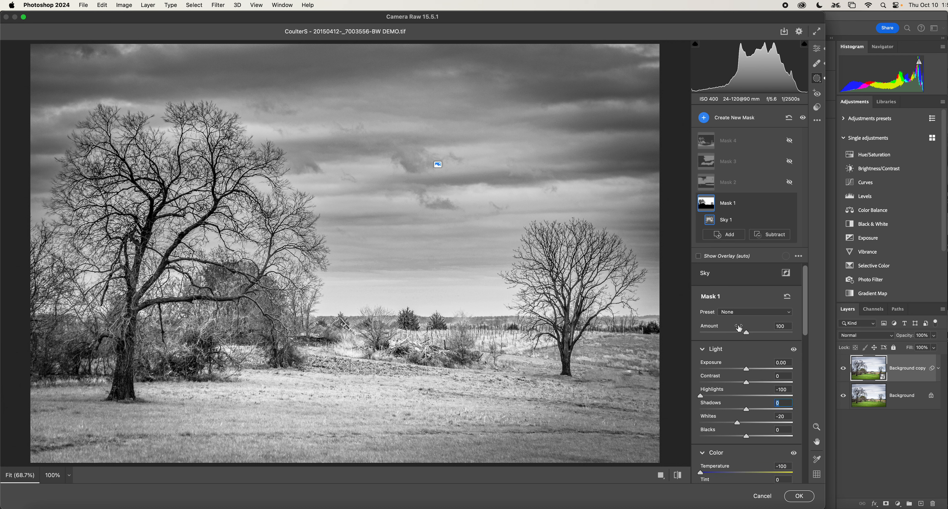
{"action": "scroll", "coordinate": [739, 328], "scroll_direction": "down", "scroll_amount": 10}
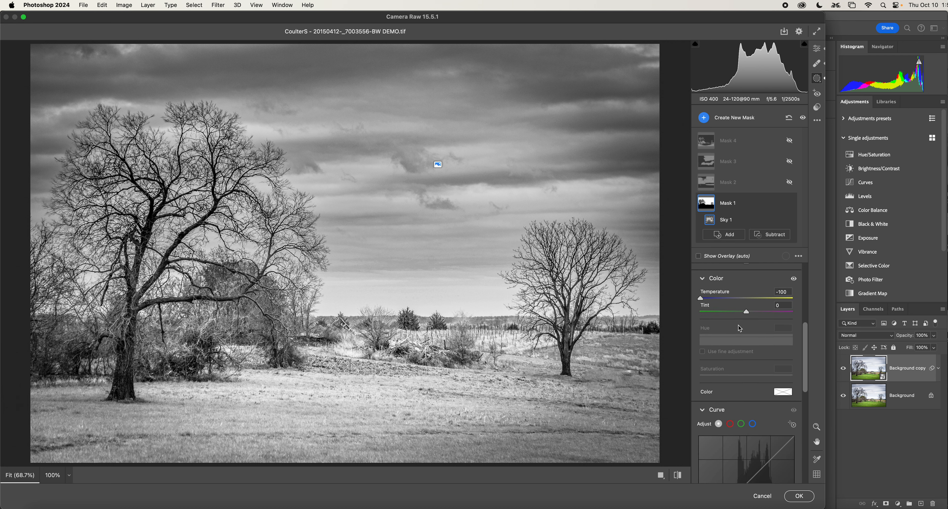
{"action": "scroll", "coordinate": [740, 328], "scroll_direction": "down", "scroll_amount": 4}
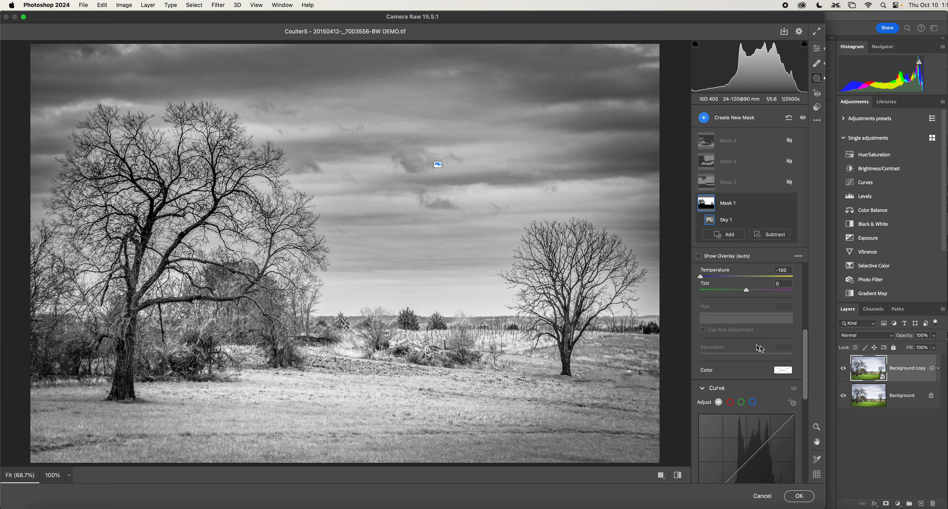
{"action": "scroll", "coordinate": [737, 354], "scroll_direction": "up", "scroll_amount": 9}
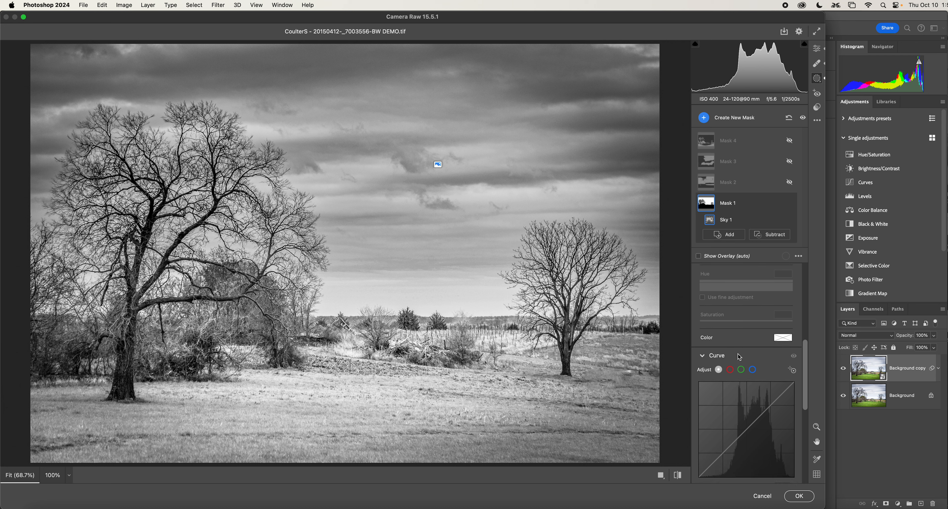
{"action": "scroll", "coordinate": [739, 357], "scroll_direction": "down", "scroll_amount": 2}
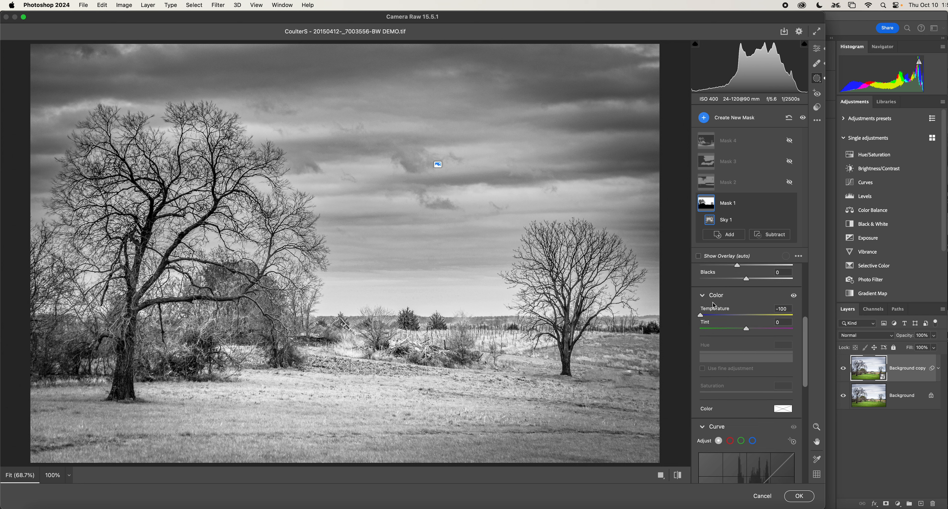
{"action": "left_click", "coordinate": [702, 295]}
{"action": "left_click", "coordinate": [705, 313]}
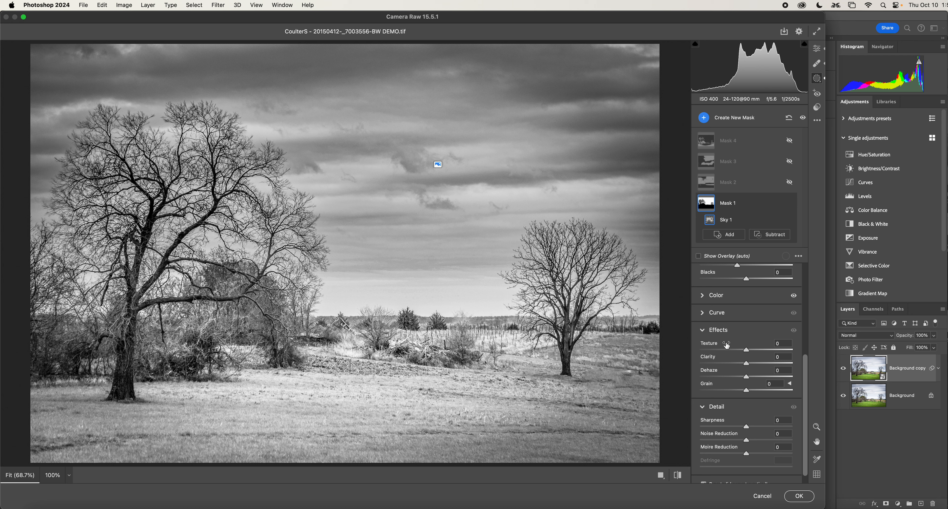
{"action": "left_click_drag", "start_coordinate": [735, 345], "coordinate": [725, 359]}
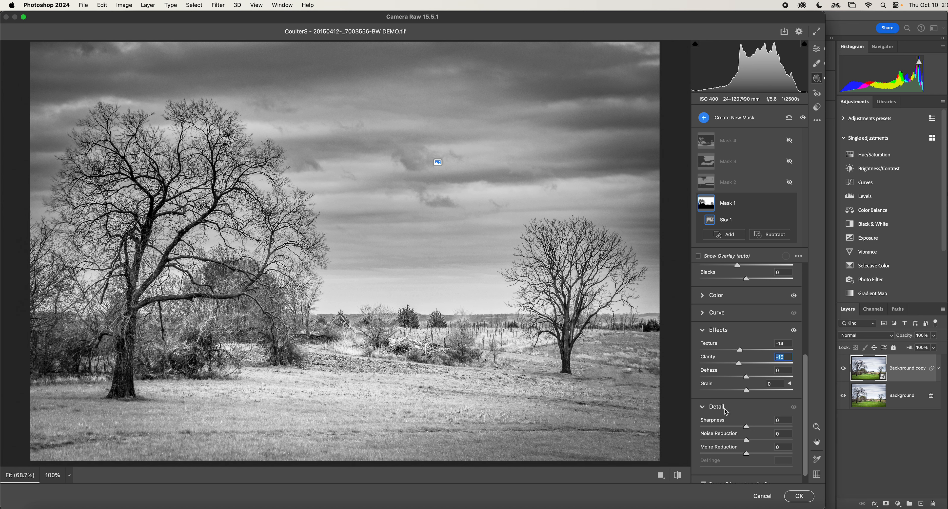
{"action": "left_click_drag", "start_coordinate": [722, 422], "coordinate": [714, 422]}
{"action": "scroll", "coordinate": [716, 372], "scroll_direction": "up", "scroll_amount": 3}
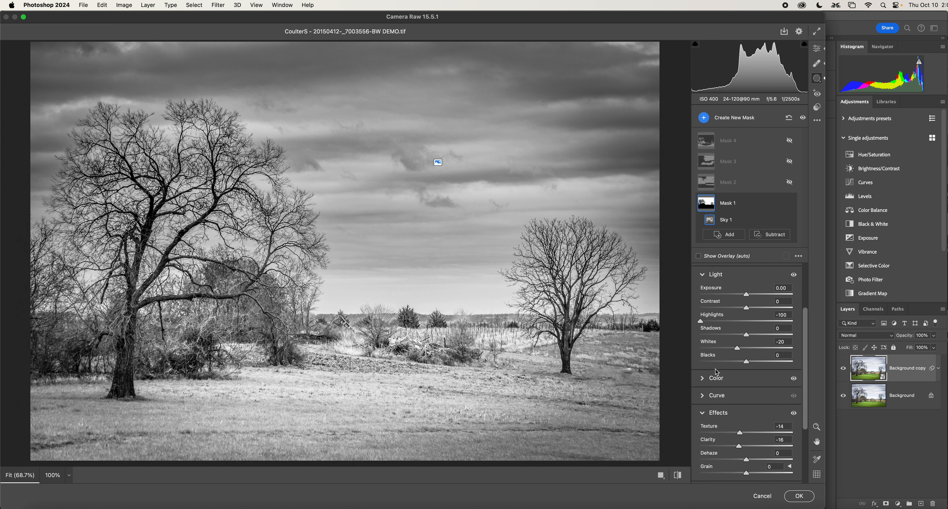
{"action": "scroll", "coordinate": [716, 371], "scroll_direction": "down", "scroll_amount": 4}
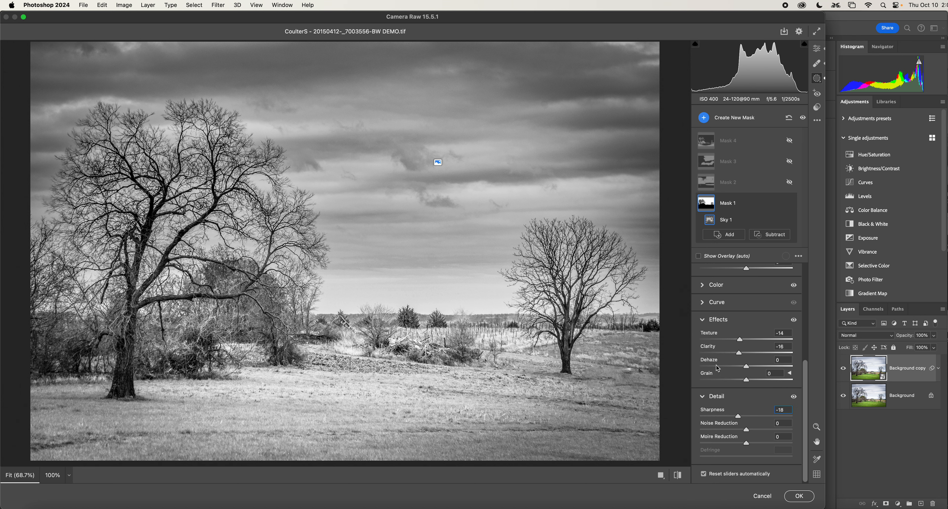
{"action": "left_click", "coordinate": [804, 498]}
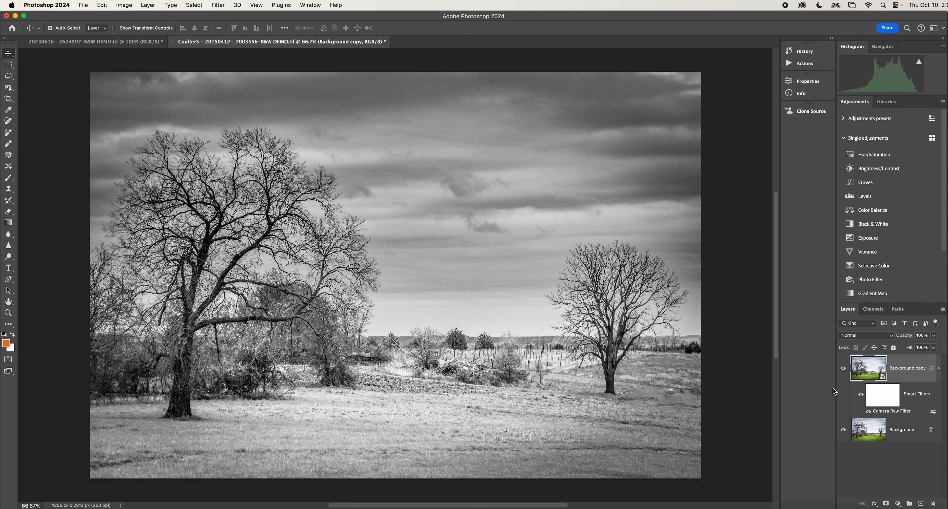
Toggle the Background copy layer's visibility to compare the black and white version with the color original.
{"action": "left_click", "coordinate": [843, 370]}
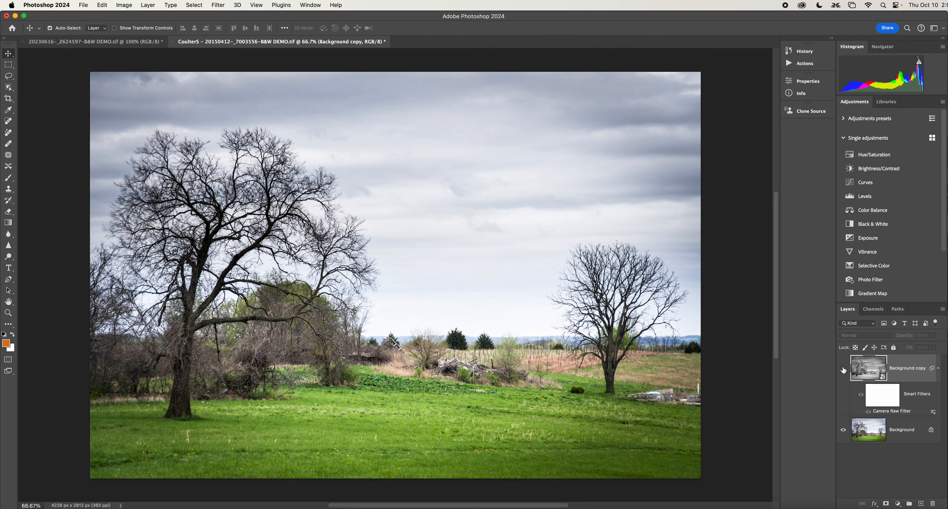
{"action": "left_click", "coordinate": [843, 370]}
{"action": "left_click", "coordinate": [844, 369]}
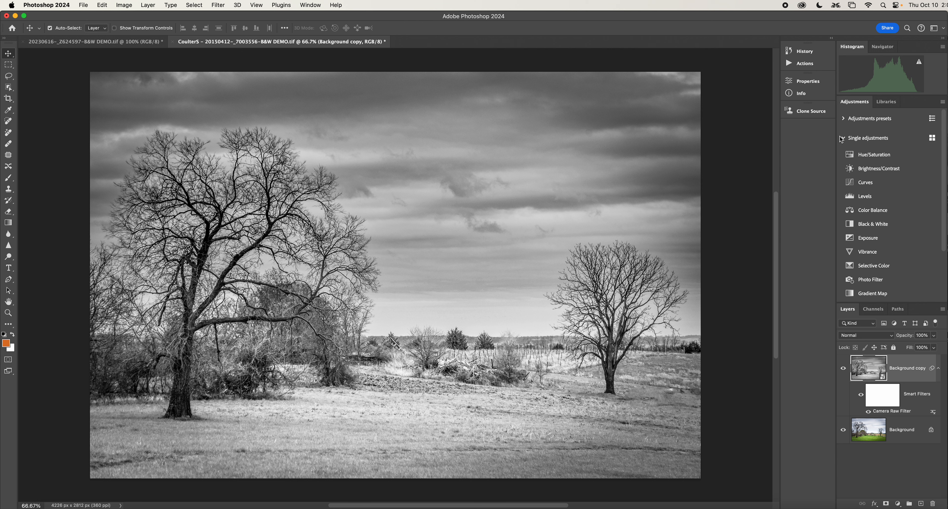
Add a Curves adjustment layer and darken the shadows with a curve point at input 70, output 52.
{"action": "left_click", "coordinate": [932, 136]}
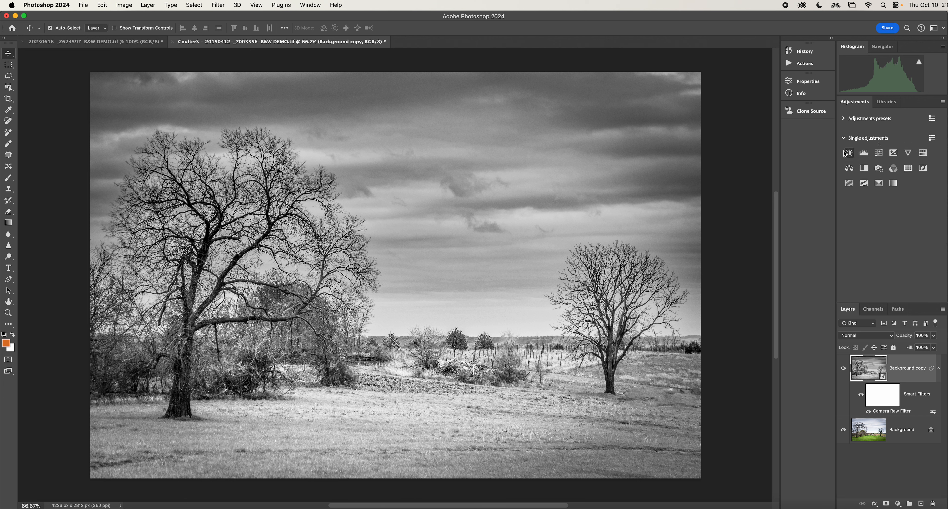
{"action": "left_click", "coordinate": [933, 138]}
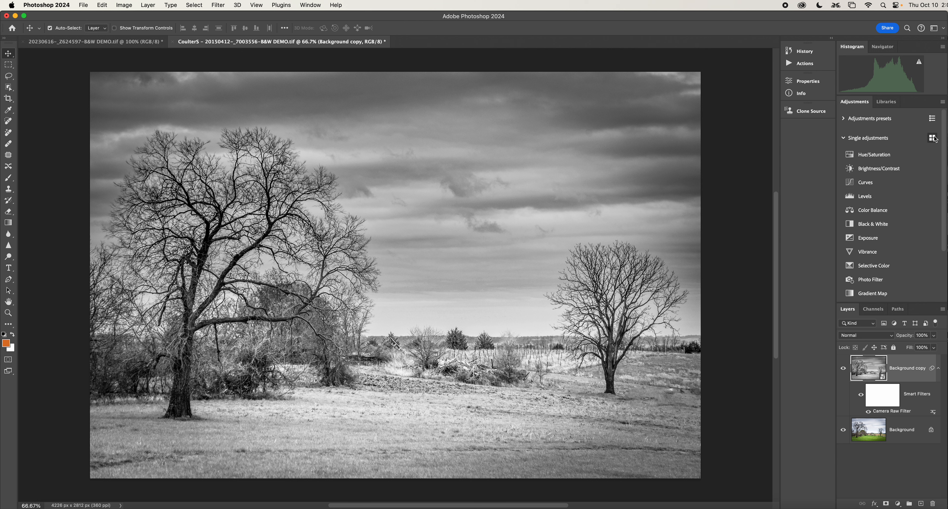
{"action": "left_click", "coordinate": [890, 183]}
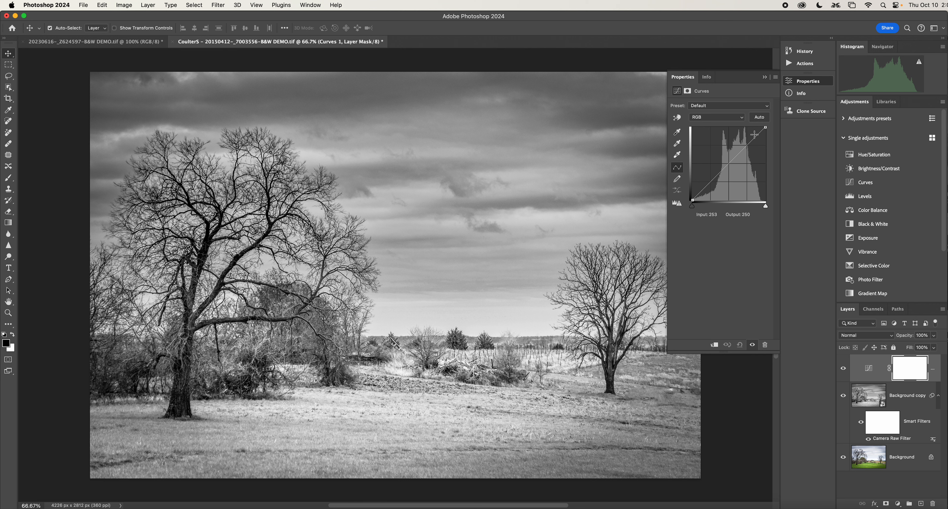
{"action": "left_click_drag", "start_coordinate": [710, 182], "coordinate": [712, 185]}
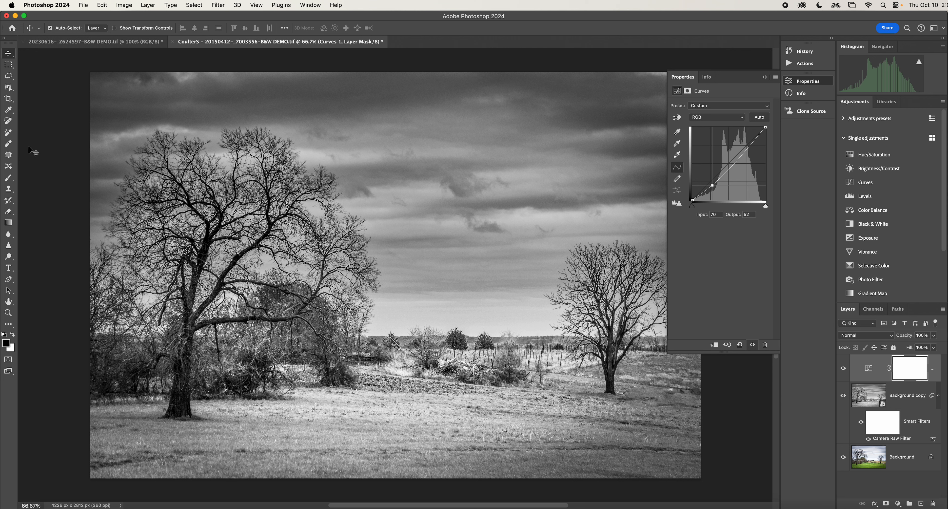
Activate the Brush tool and choose the Soft Round brush from General Brushes.
{"action": "key", "text": "b"}
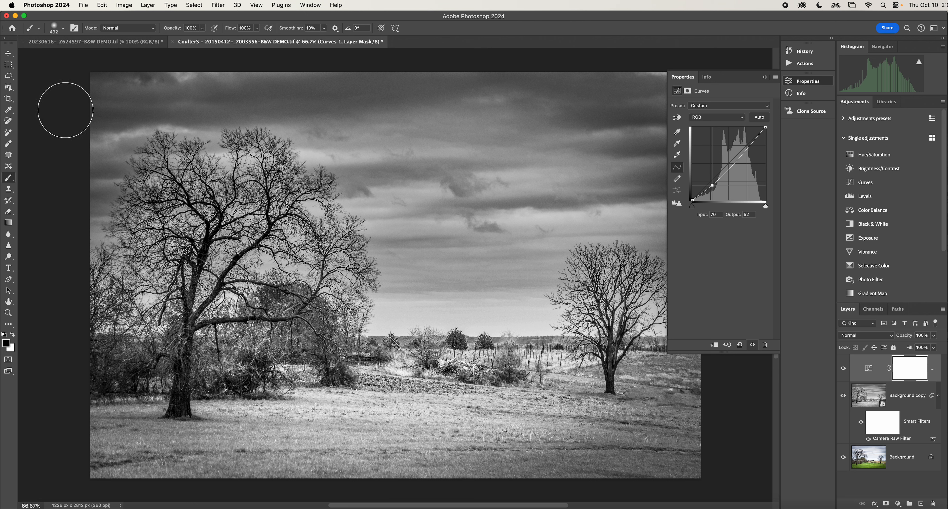
{"action": "left_click", "coordinate": [56, 30]}
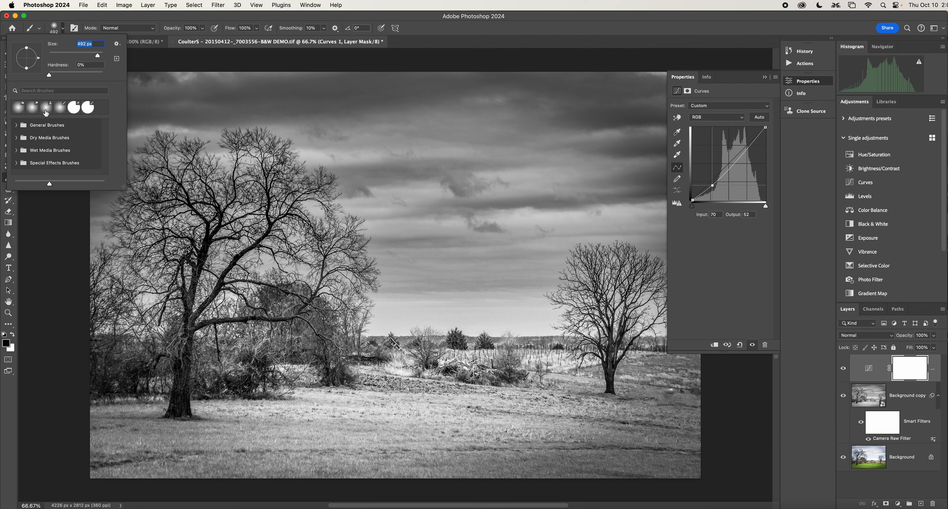
{"action": "left_click", "coordinate": [16, 125]}
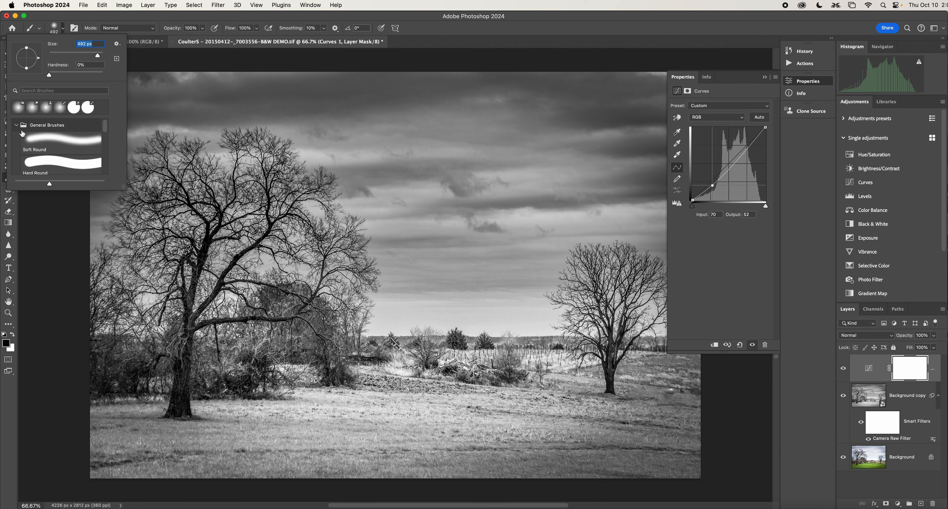
{"action": "left_click", "coordinate": [51, 142]}
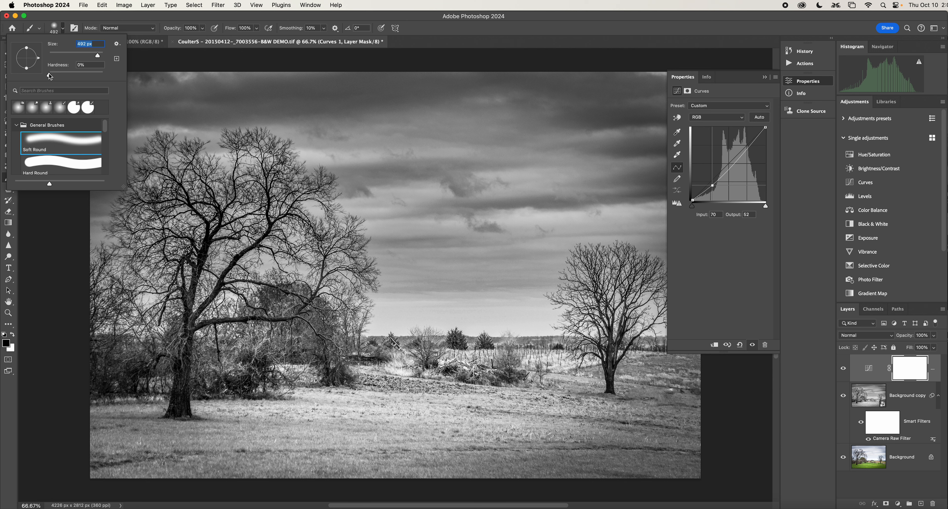
Set the brush hardness to 100%, test it with one black dab on the Curves mask in the sky, and undo the dab.
{"action": "left_click", "coordinate": [60, 65]}
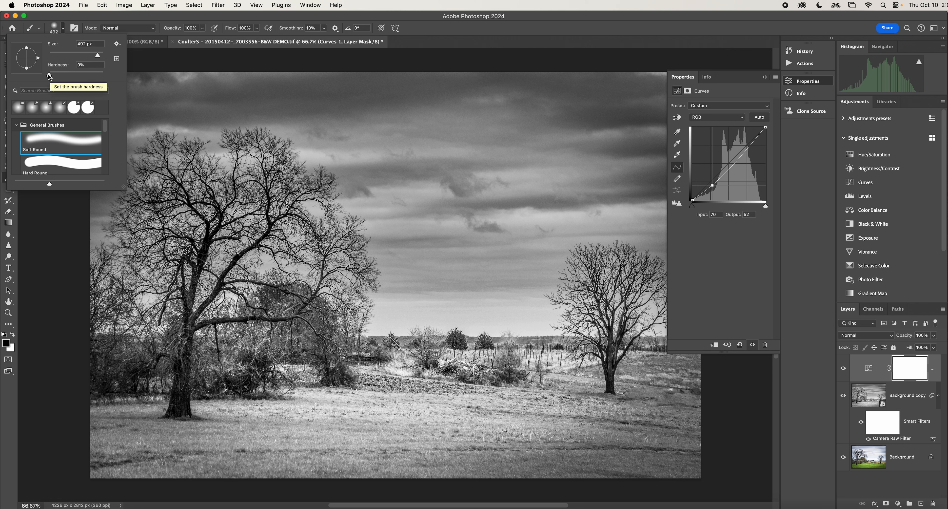
{"action": "left_click_drag", "start_coordinate": [48, 74], "coordinate": [124, 75]}
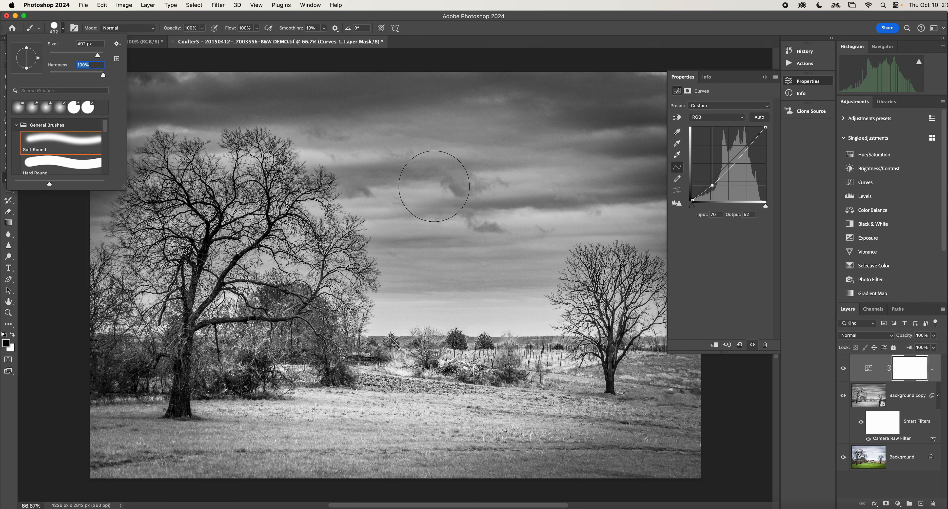
{"action": "left_click", "coordinate": [434, 186]}
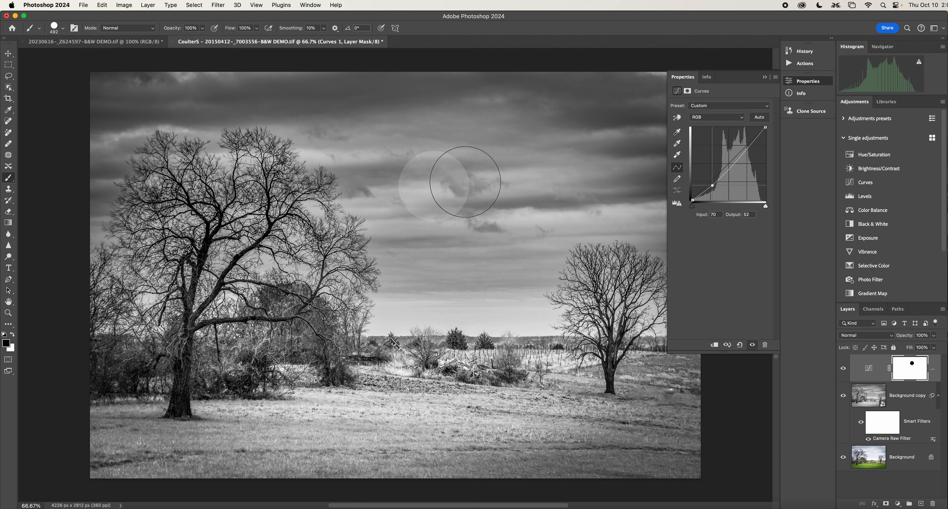
{"action": "key", "text": "super+z"}
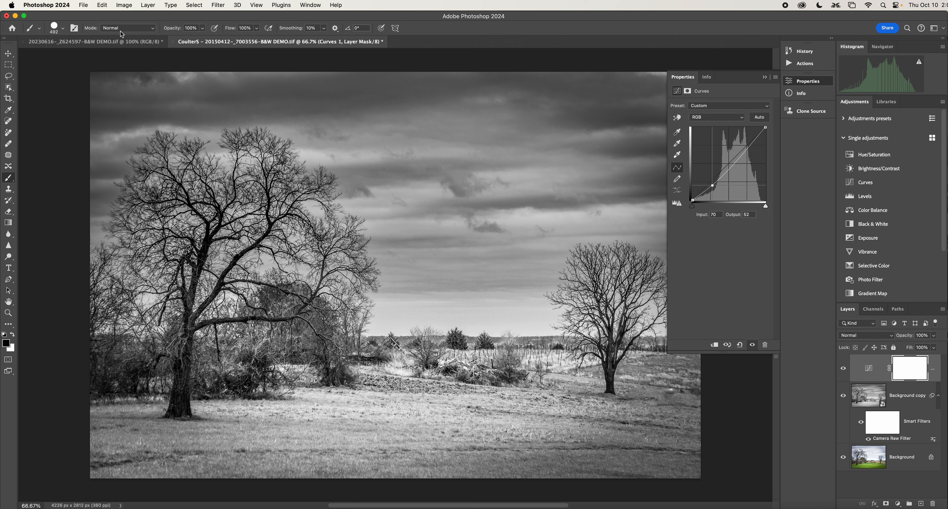
Set the brush hardness to 0%, test it with one black dab on the Curves mask in the sky, and undo the dab.
{"action": "left_click", "coordinate": [63, 28]}
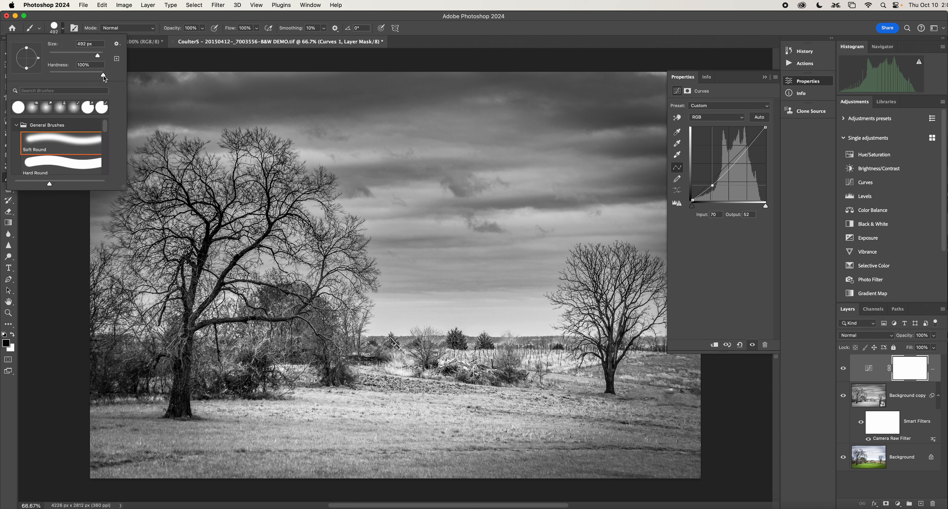
{"action": "left_click_drag", "start_coordinate": [103, 75], "coordinate": [19, 73]}
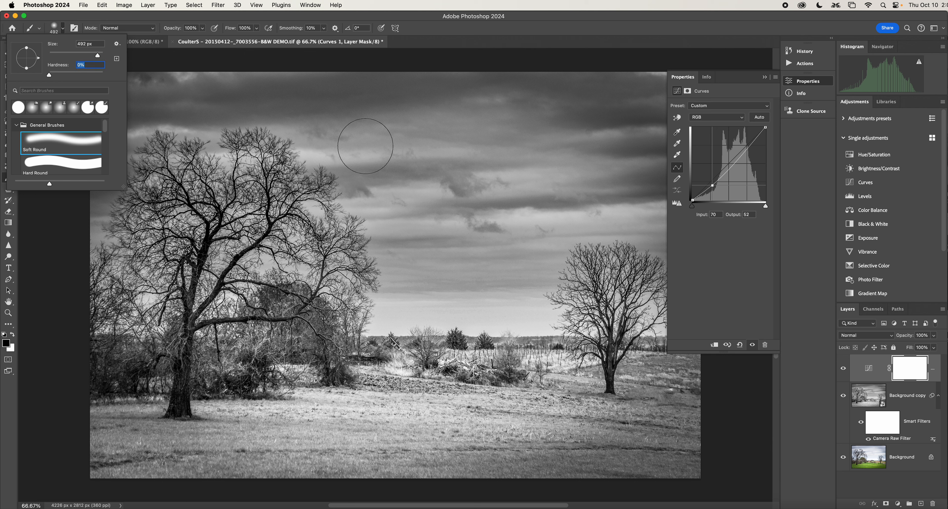
{"action": "left_click", "coordinate": [365, 146]}
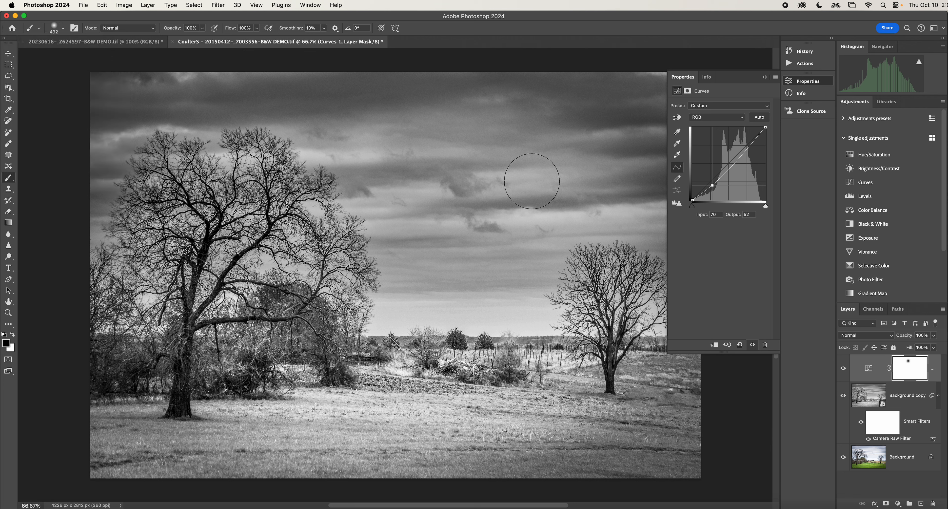
{"action": "key", "text": "super+z"}
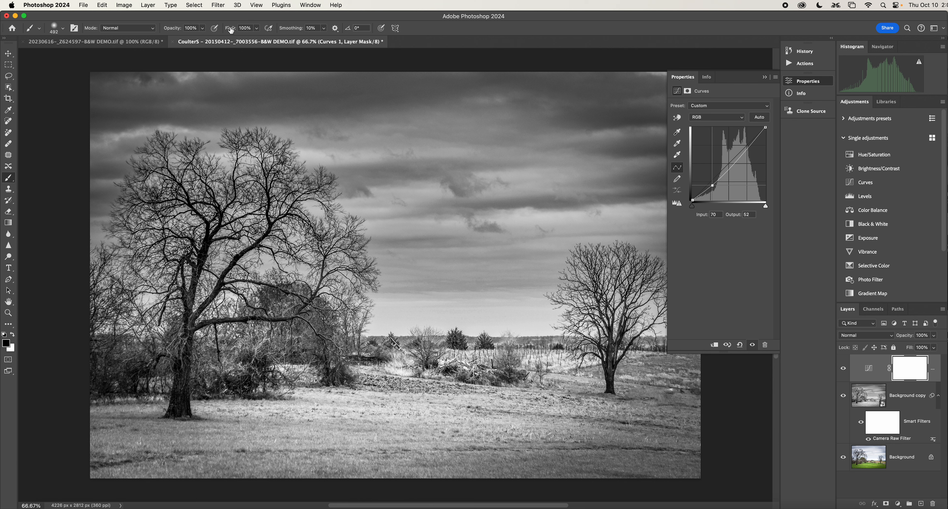
Lower the brush flow to 42% and paint black across the sky on the Curves 1 mask to remove the darkening there.
{"action": "left_click_drag", "start_coordinate": [231, 30], "coordinate": [204, 32]}
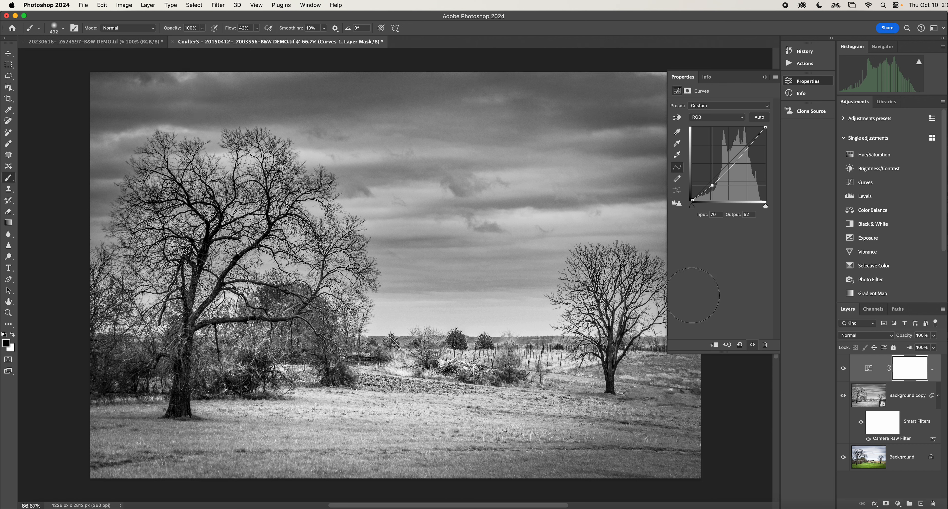
{"action": "mouse_move", "coordinate": [621, 256]}
{"action": "left_mouse_down"}
{"action": "mouse_move", "coordinate": [642, 265]}
{"action": "mouse_move", "coordinate": [572, 285]}
{"action": "mouse_move", "coordinate": [593, 260]}
{"action": "left_mouse_up"}
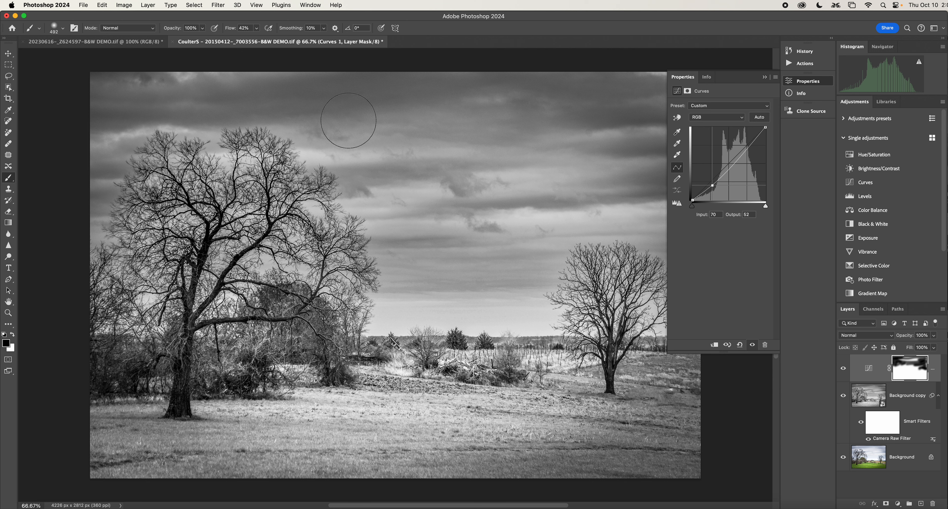
{"action": "mouse_move", "coordinate": [511, 127]}
{"action": "left_mouse_down"}
{"action": "mouse_move", "coordinate": [511, 119]}
{"action": "mouse_move", "coordinate": [282, 106]}
{"action": "mouse_move", "coordinate": [577, 84]}
{"action": "left_mouse_up"}
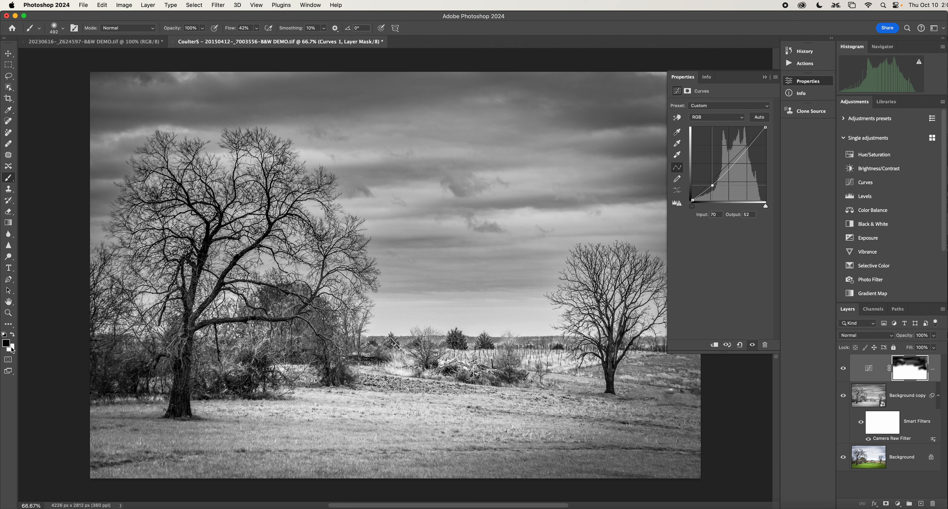
Switch the brush color to white and paint parts of the sky back in on the Curves 1 mask.
{"action": "key", "text": "x"}
{"action": "left_click", "coordinate": [13, 333]}
{"action": "key", "text": "x"}
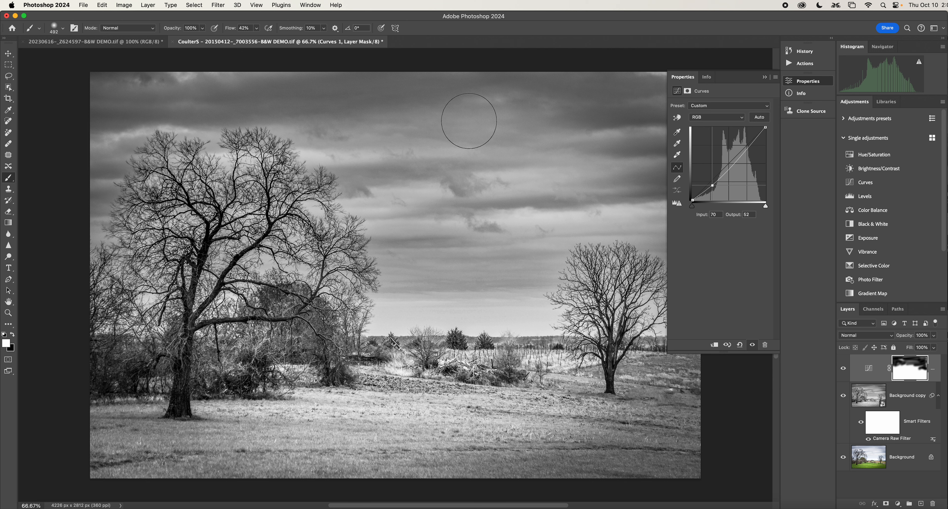
{"action": "left_click_drag", "start_coordinate": [526, 129], "coordinate": [550, 136]}
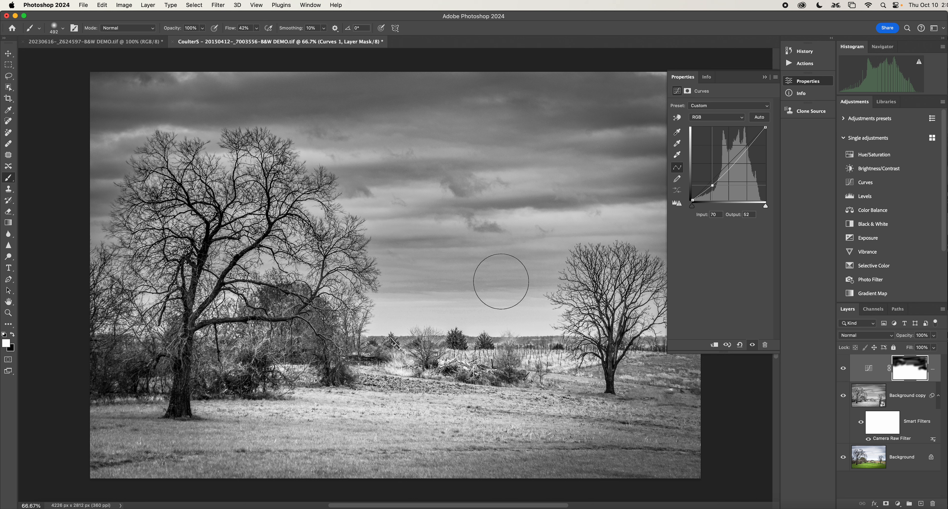
{"action": "mouse_move", "coordinate": [501, 281]}
{"action": "left_mouse_down"}
{"action": "mouse_move", "coordinate": [384, 291]}
{"action": "mouse_move", "coordinate": [614, 271]}
{"action": "left_mouse_up"}
Add a second Curves adjustment layer with a brightening point at input 111, output 145, and paint black on its mask just above the horizon.
{"action": "left_click", "coordinate": [865, 183]}
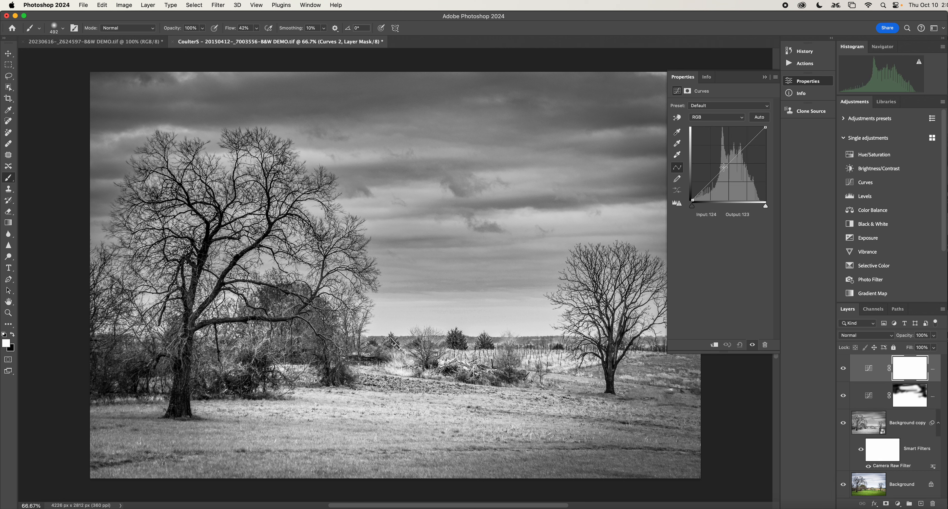
{"action": "left_click_drag", "start_coordinate": [724, 168], "coordinate": [724, 159]}
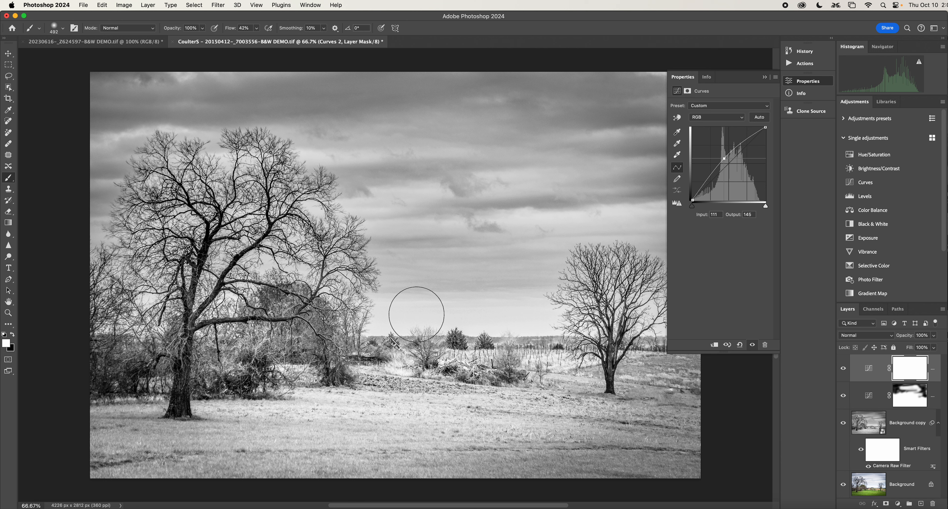
{"action": "key", "text": "x"}
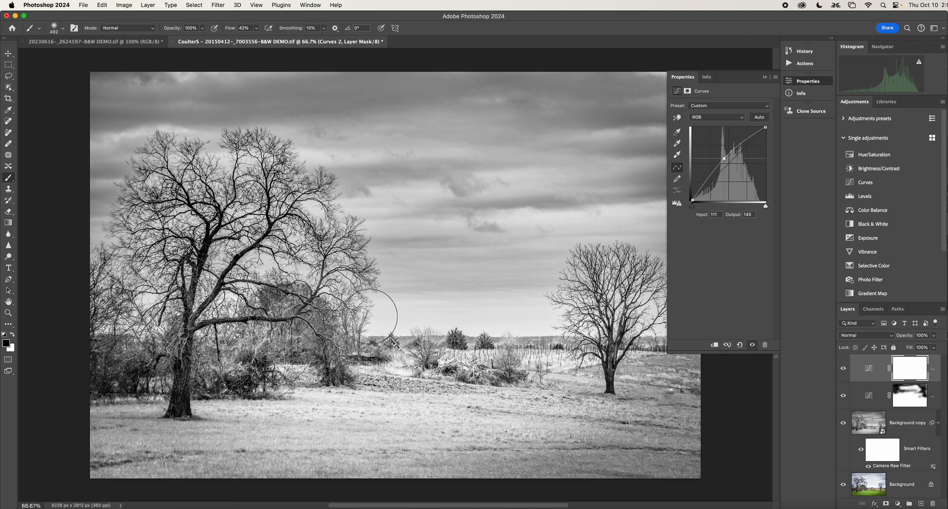
{"action": "mouse_move", "coordinate": [562, 312]}
{"action": "left_mouse_down"}
{"action": "mouse_move", "coordinate": [700, 313]}
{"action": "mouse_move", "coordinate": [649, 313]}
{"action": "left_mouse_up"}
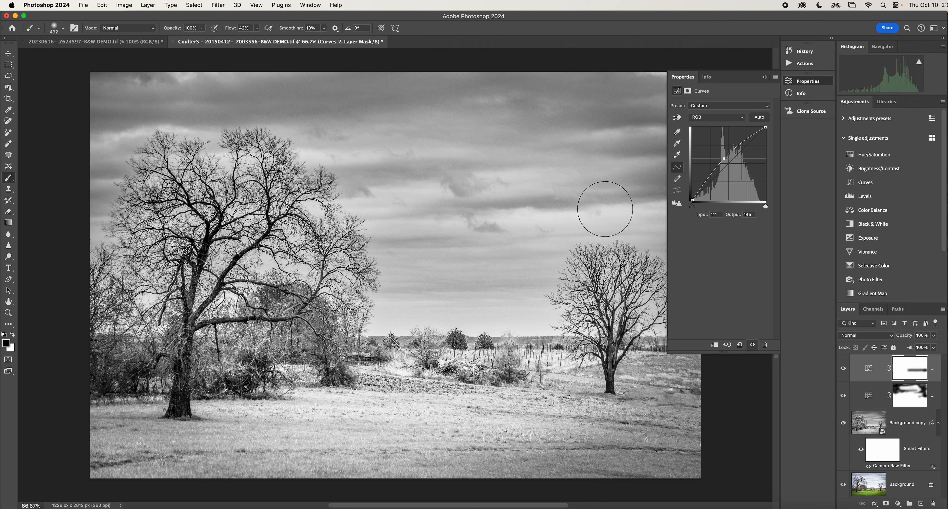
Reduce the brush size to 260 px and paint black strokes along the cloud bands and across the large tree's crown on the Curves 2 mask.
{"action": "key", "text": "bracketleft"}
{"action": "key", "text": "bracketleft"}
{"action": "key", "text": "bracketleft"}
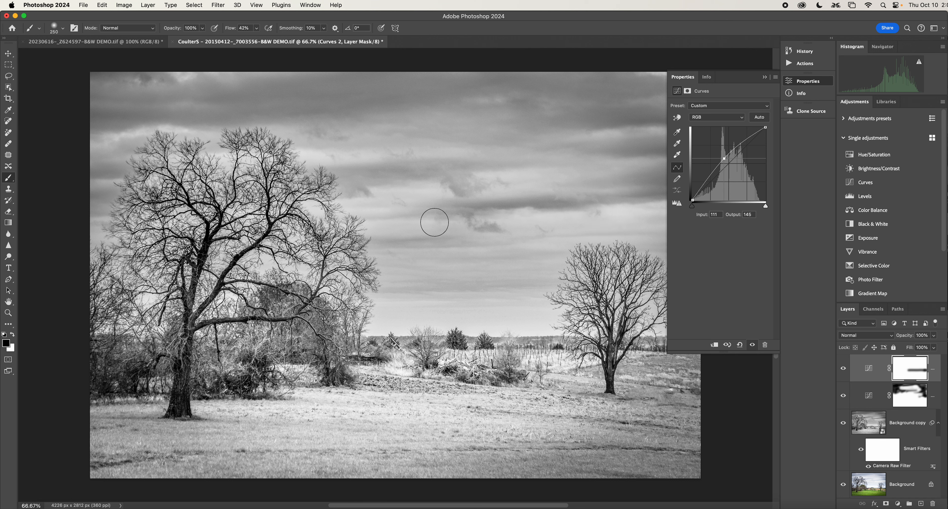
{"action": "left_click_drag", "start_coordinate": [434, 222], "coordinate": [318, 220]}
{"action": "left_click_drag", "start_coordinate": [373, 193], "coordinate": [560, 173]}
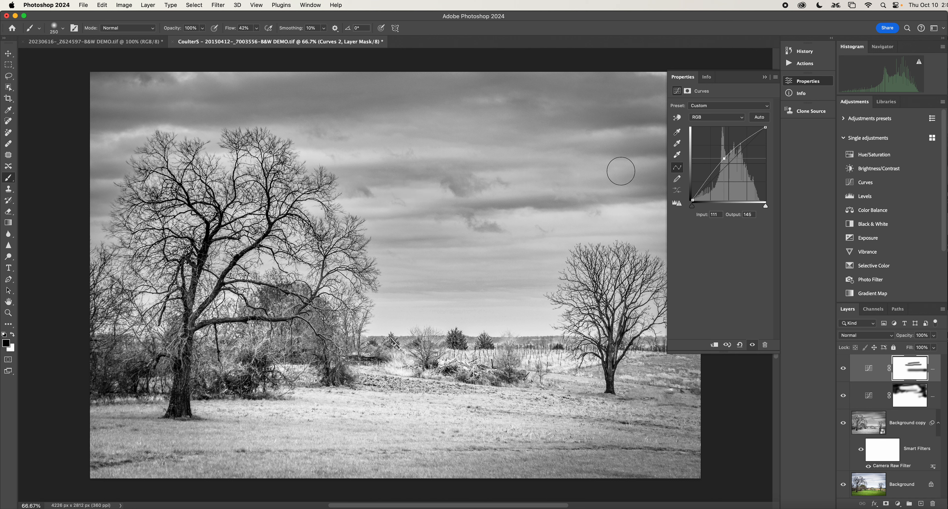
{"action": "mouse_move", "coordinate": [551, 240]}
{"action": "left_mouse_down"}
{"action": "mouse_move", "coordinate": [601, 237]}
{"action": "mouse_move", "coordinate": [674, 208]}
{"action": "mouse_move", "coordinate": [554, 216]}
{"action": "mouse_move", "coordinate": [653, 257]}
{"action": "mouse_move", "coordinate": [565, 267]}
{"action": "mouse_move", "coordinate": [651, 279]}
{"action": "left_mouse_up"}
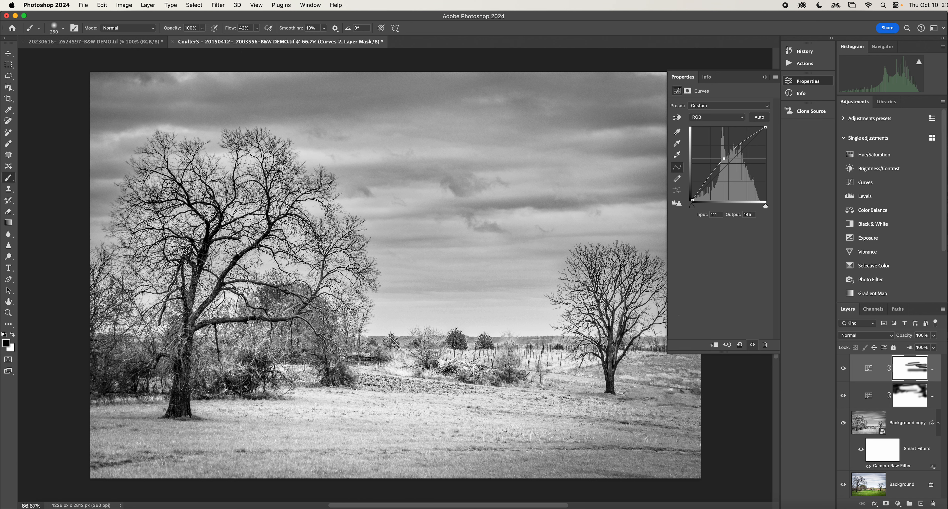
{"action": "mouse_move", "coordinate": [479, 149]}
{"action": "left_mouse_down"}
{"action": "mouse_move", "coordinate": [300, 152]}
{"action": "mouse_move", "coordinate": [289, 137]}
{"action": "mouse_move", "coordinate": [640, 145]}
{"action": "left_mouse_up"}
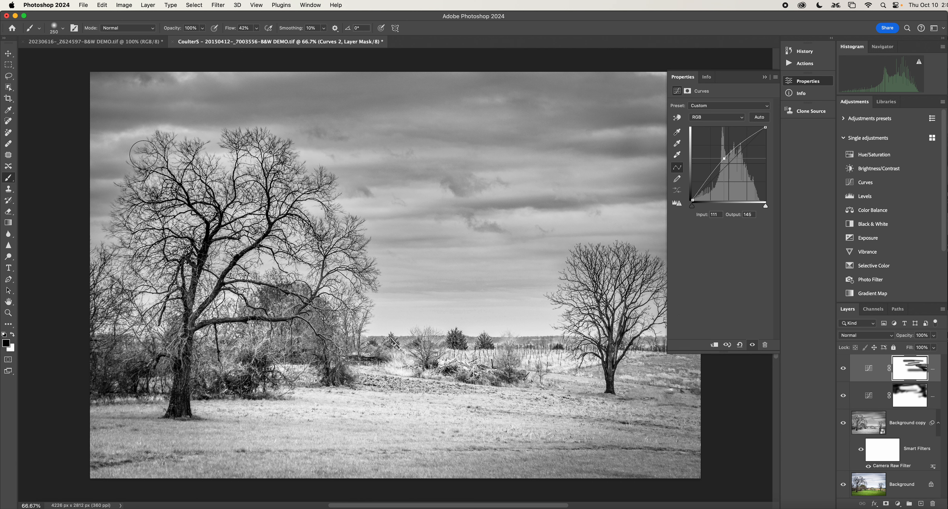
{"action": "left_click_drag", "start_coordinate": [257, 132], "coordinate": [60, 147]}
{"action": "mouse_move", "coordinate": [222, 153]}
{"action": "left_mouse_down"}
{"action": "mouse_move", "coordinate": [276, 165]}
{"action": "mouse_move", "coordinate": [179, 170]}
{"action": "mouse_move", "coordinate": [205, 177]}
{"action": "left_mouse_up"}
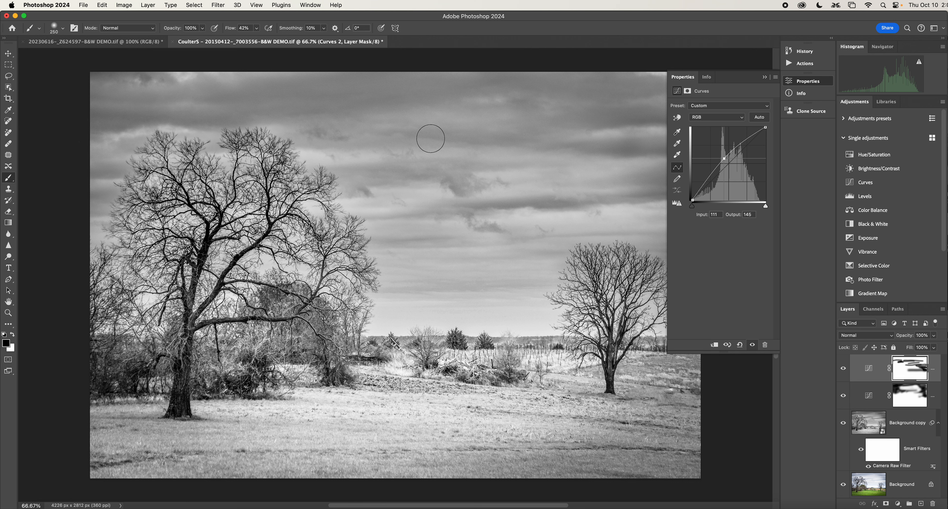
{"action": "mouse_move", "coordinate": [430, 138]}
{"action": "left_mouse_down"}
{"action": "mouse_move", "coordinate": [616, 136]}
{"action": "mouse_move", "coordinate": [364, 123]}
{"action": "mouse_move", "coordinate": [236, 133]}
{"action": "left_mouse_up"}
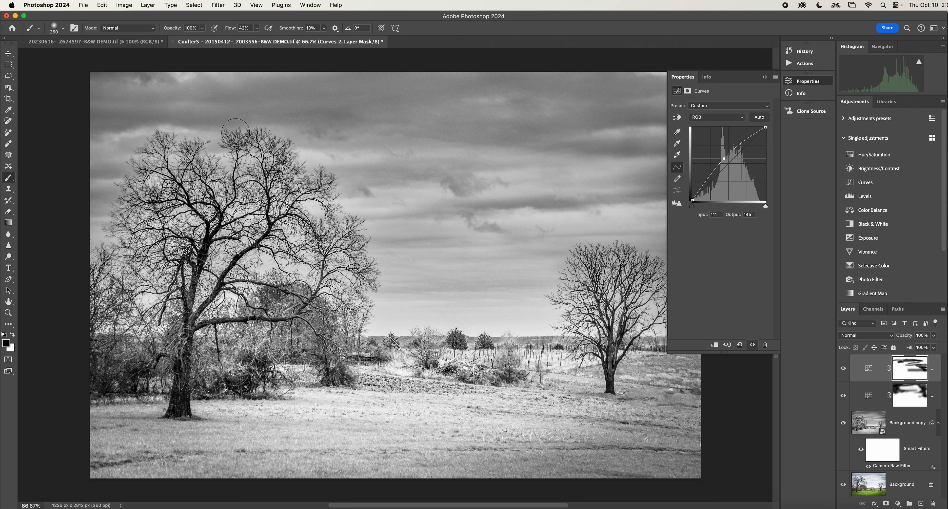
Paint white over the upper sky beside the large tree on the Curves 2 mask, and paint black over the foreground field.
{"action": "key", "text": "x"}
{"action": "mouse_move", "coordinate": [329, 123]}
{"action": "left_mouse_down"}
{"action": "mouse_move", "coordinate": [355, 127]}
{"action": "mouse_move", "coordinate": [338, 114]}
{"action": "mouse_move", "coordinate": [294, 117]}
{"action": "mouse_move", "coordinate": [312, 129]}
{"action": "mouse_move", "coordinate": [433, 132]}
{"action": "left_mouse_up"}
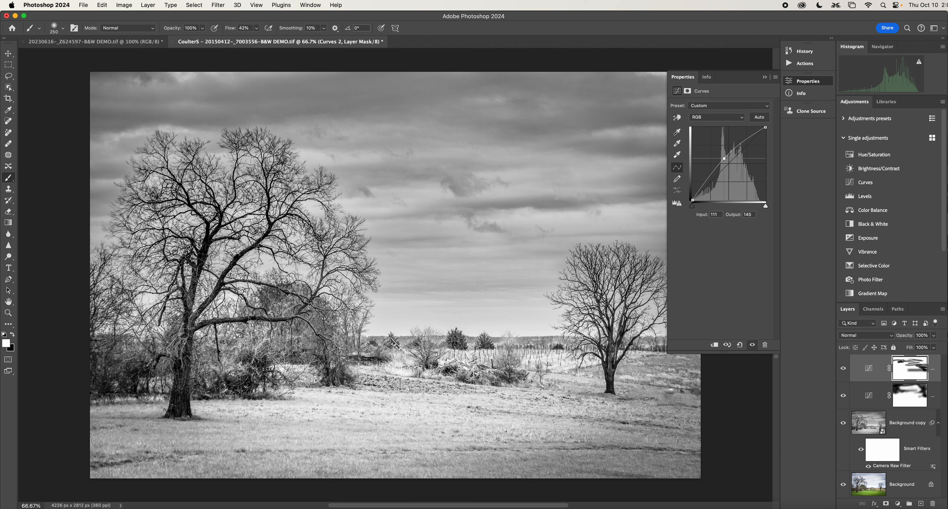
{"action": "key", "text": "x"}
{"action": "mouse_move", "coordinate": [420, 353]}
{"action": "left_mouse_down"}
{"action": "mouse_move", "coordinate": [394, 362]}
{"action": "mouse_move", "coordinate": [501, 370]}
{"action": "mouse_move", "coordinate": [520, 356]}
{"action": "mouse_move", "coordinate": [594, 368]}
{"action": "mouse_move", "coordinate": [585, 385]}
{"action": "mouse_move", "coordinate": [530, 392]}
{"action": "mouse_move", "coordinate": [336, 389]}
{"action": "mouse_move", "coordinate": [317, 364]}
{"action": "mouse_move", "coordinate": [286, 409]}
{"action": "mouse_move", "coordinate": [577, 407]}
{"action": "mouse_move", "coordinate": [257, 411]}
{"action": "mouse_move", "coordinate": [499, 427]}
{"action": "mouse_move", "coordinate": [216, 414]}
{"action": "mouse_move", "coordinate": [338, 434]}
{"action": "mouse_move", "coordinate": [609, 427]}
{"action": "left_mouse_up"}
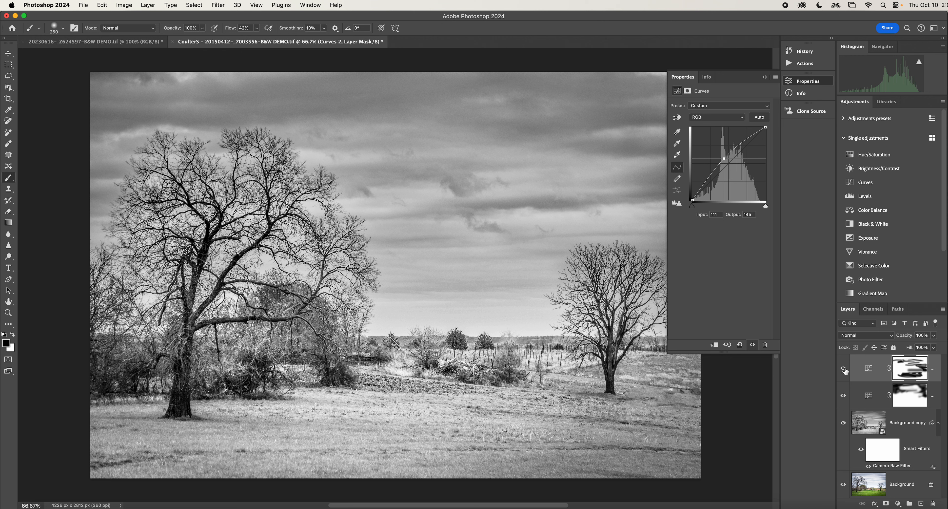
Hide and show both Curves layers to compare the image with and without their adjustments.
{"action": "left_click_drag", "start_coordinate": [843, 366], "coordinate": [844, 396]}
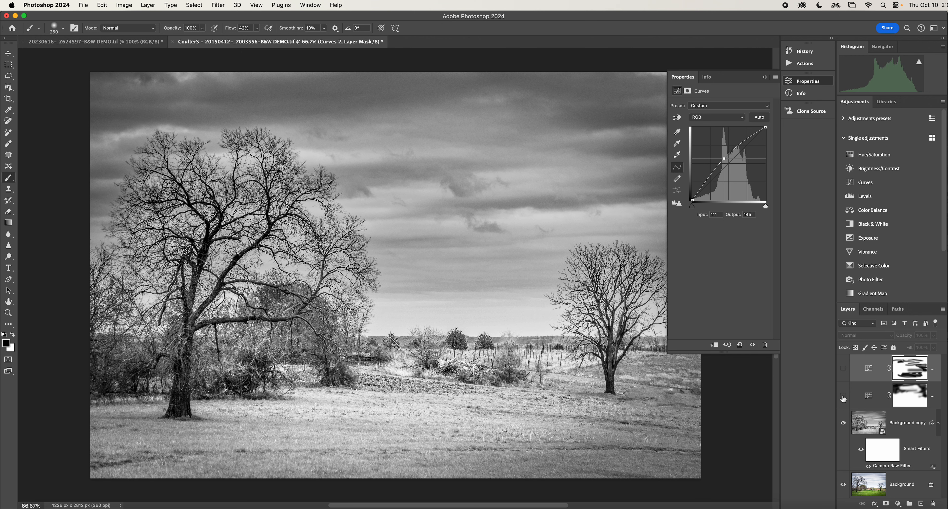
{"action": "left_click_drag", "start_coordinate": [843, 397], "coordinate": [845, 364]}
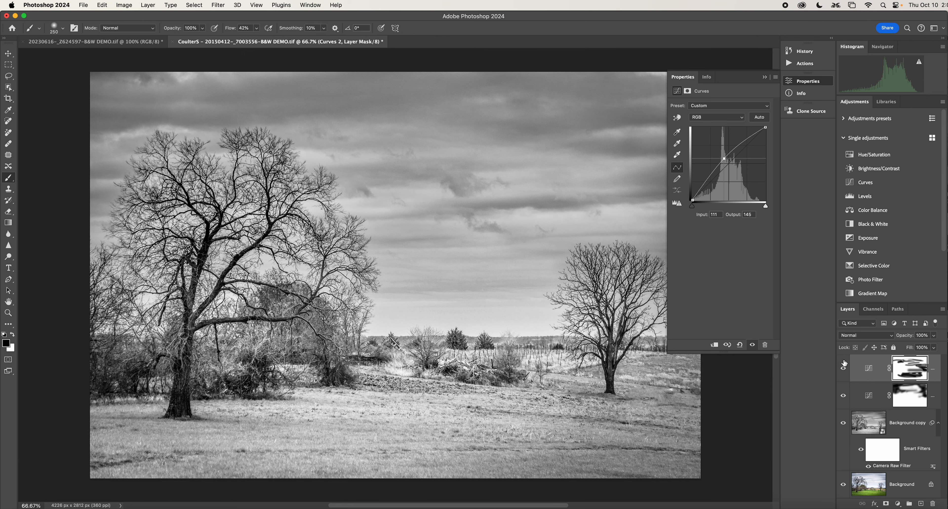
{"action": "mouse_move", "coordinate": [844, 396]}
{"action": "left_mouse_down"}
{"action": "mouse_move", "coordinate": [844, 357]}
{"action": "mouse_move", "coordinate": [846, 398]}
{"action": "left_mouse_up"}
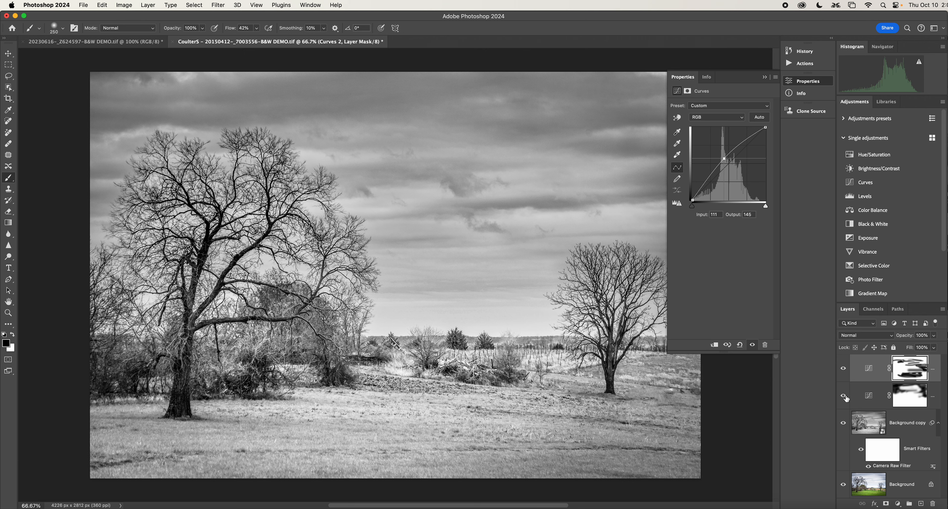